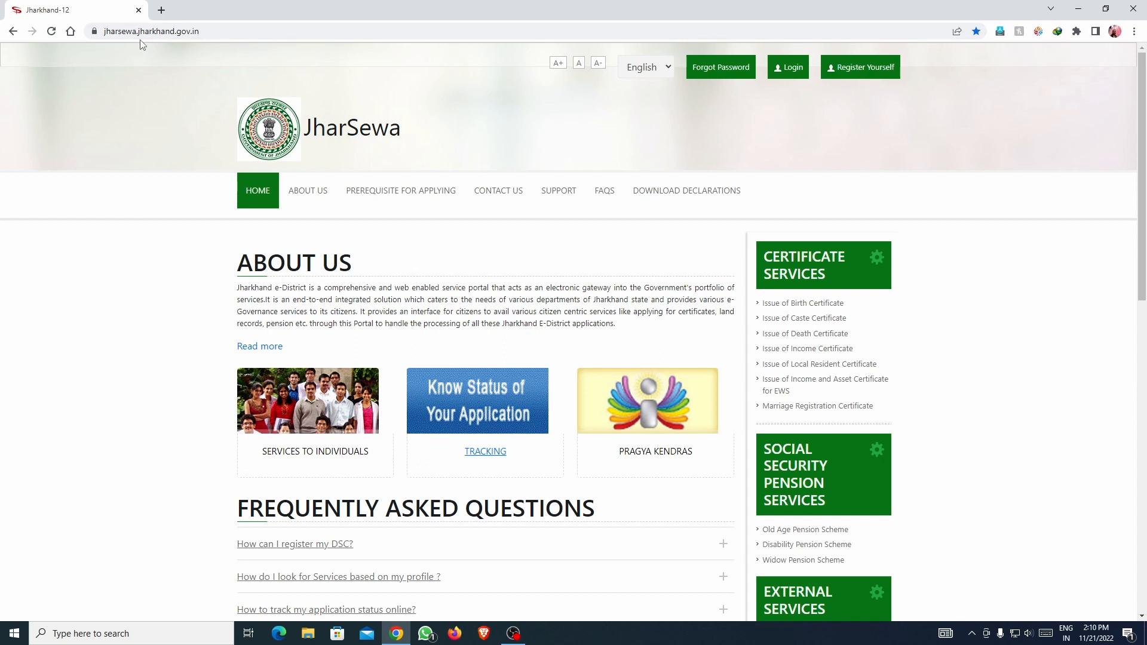
Load the ServicePlus portal (serviceonline.gov.in) in a second Chrome tab, then return to JharSewa.
click(214, 34)
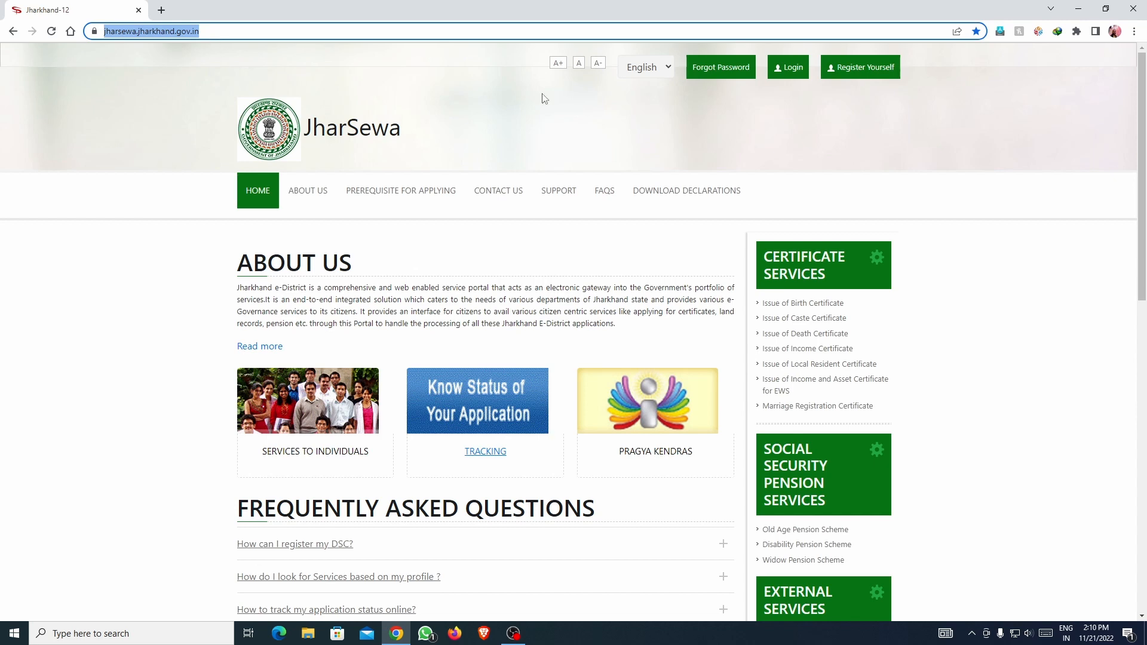
click(166, 9)
click(170, 33)
text(SER)
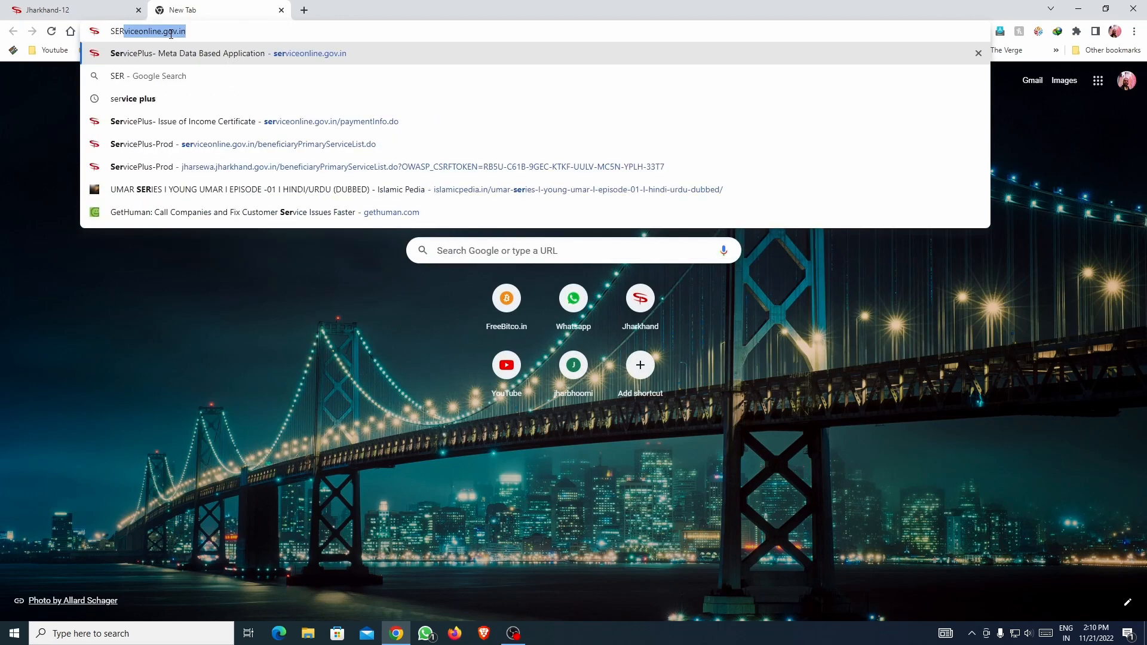
key(Return)
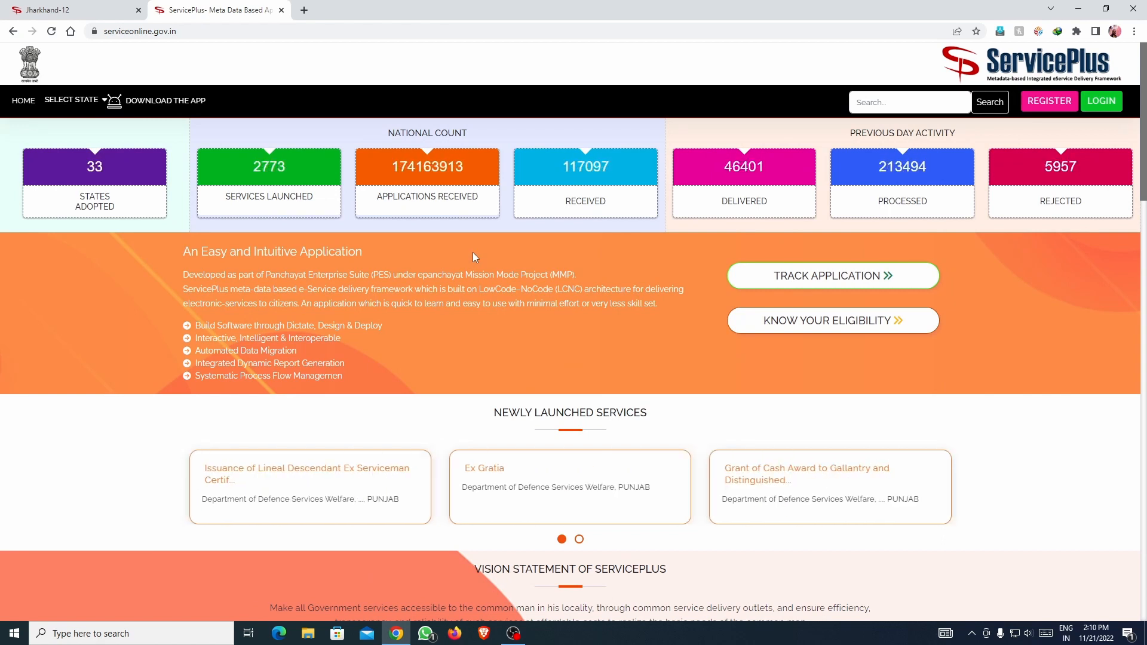
click(78, 9)
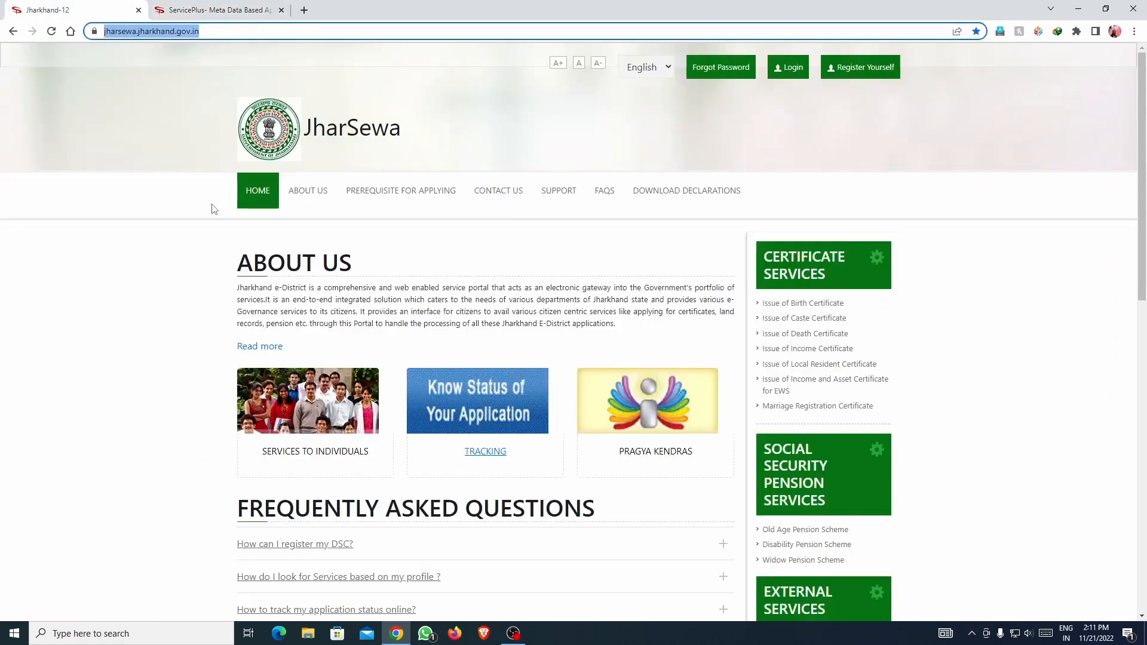
Go to ServicePlus and bring up its Citizen Registration form via REGISTER.
click(227, 13)
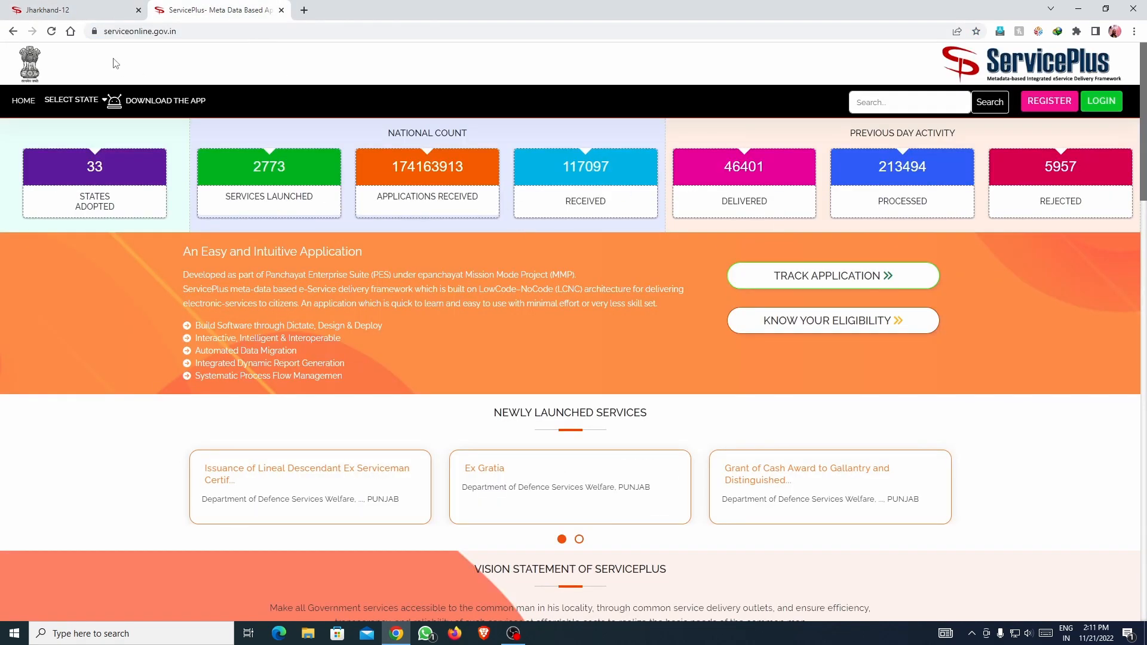
click(90, 11)
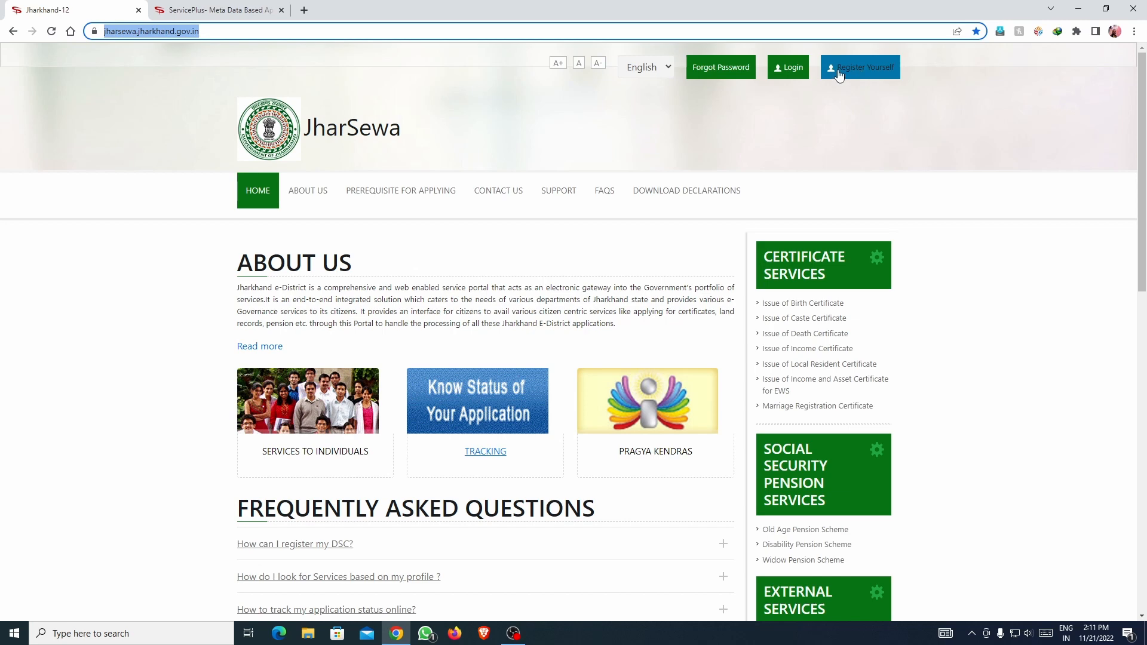
click(862, 75)
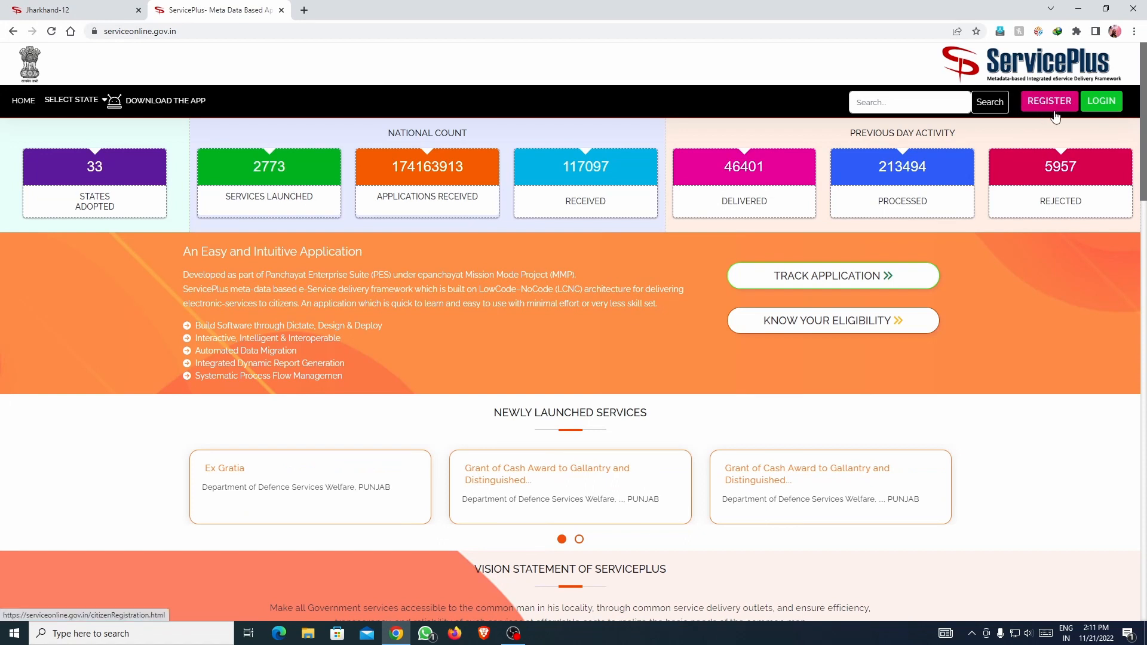
click(1036, 106)
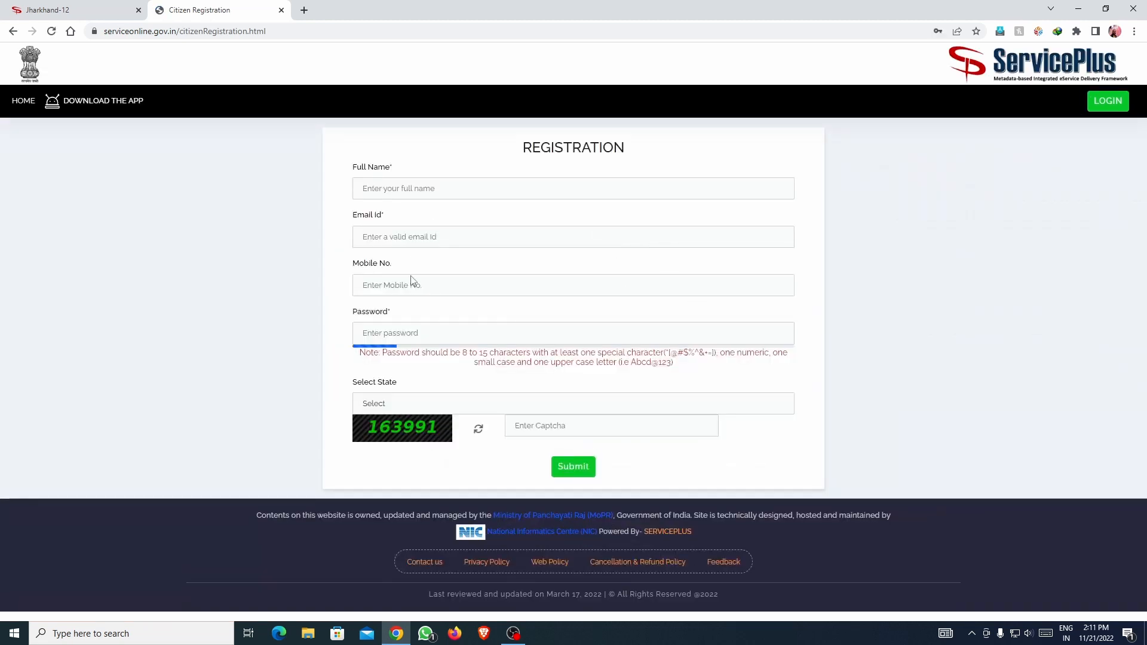
Step through the registration form's name, e-mail, mobile and password fields, dismissing saved-password suggestions.
click(385, 192)
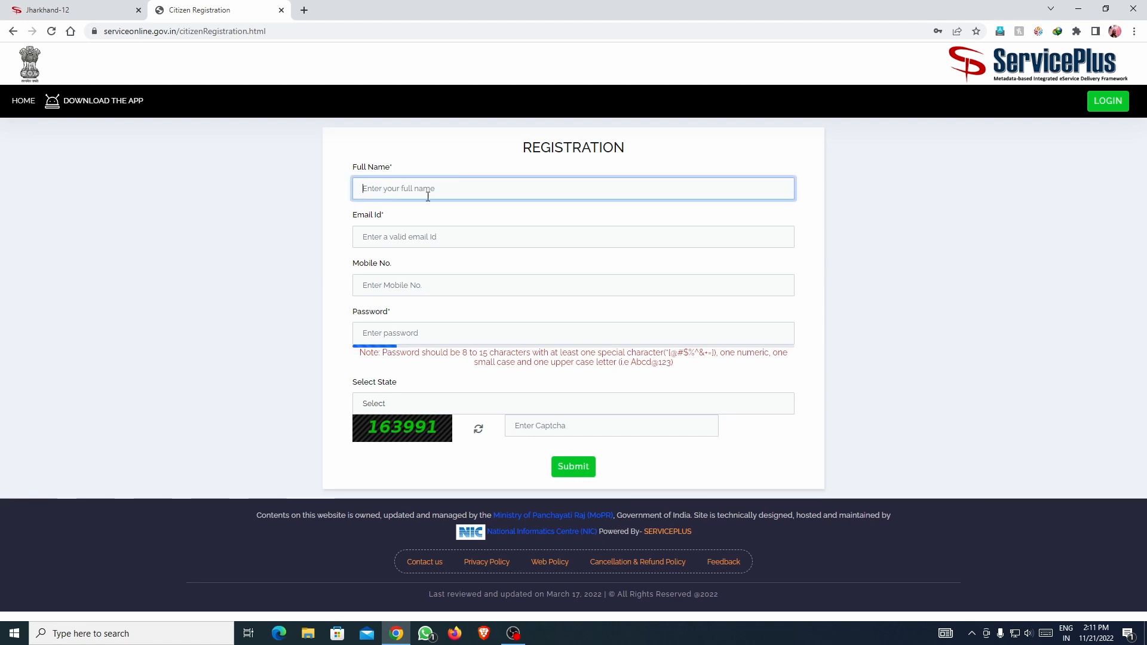
click(403, 238)
click(411, 285)
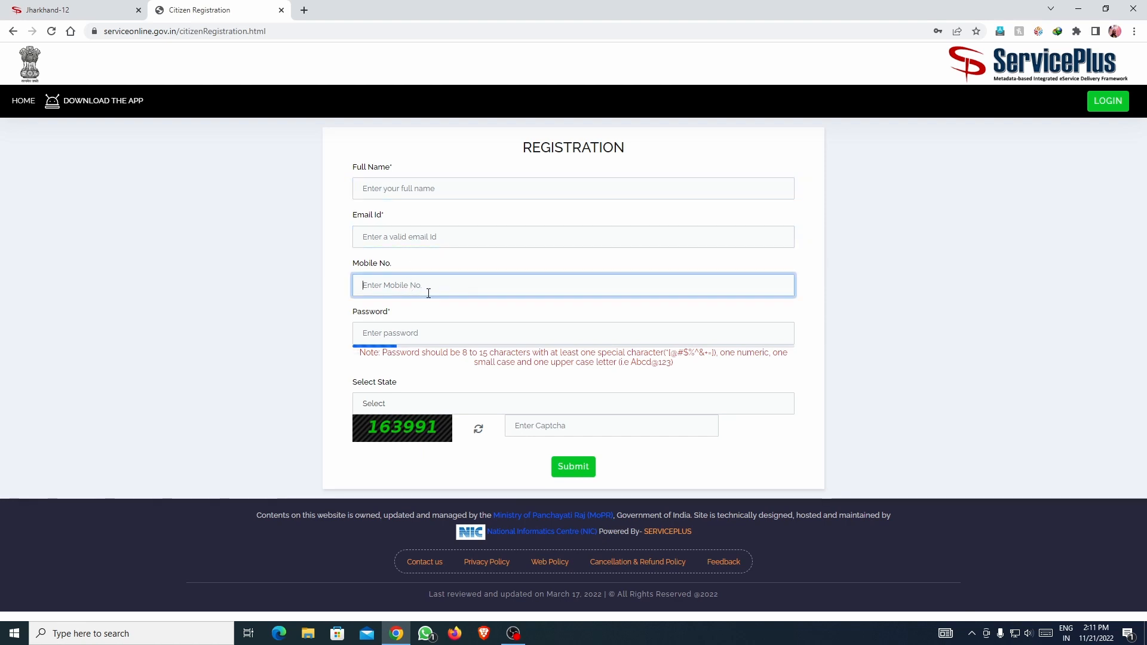
click(362, 334)
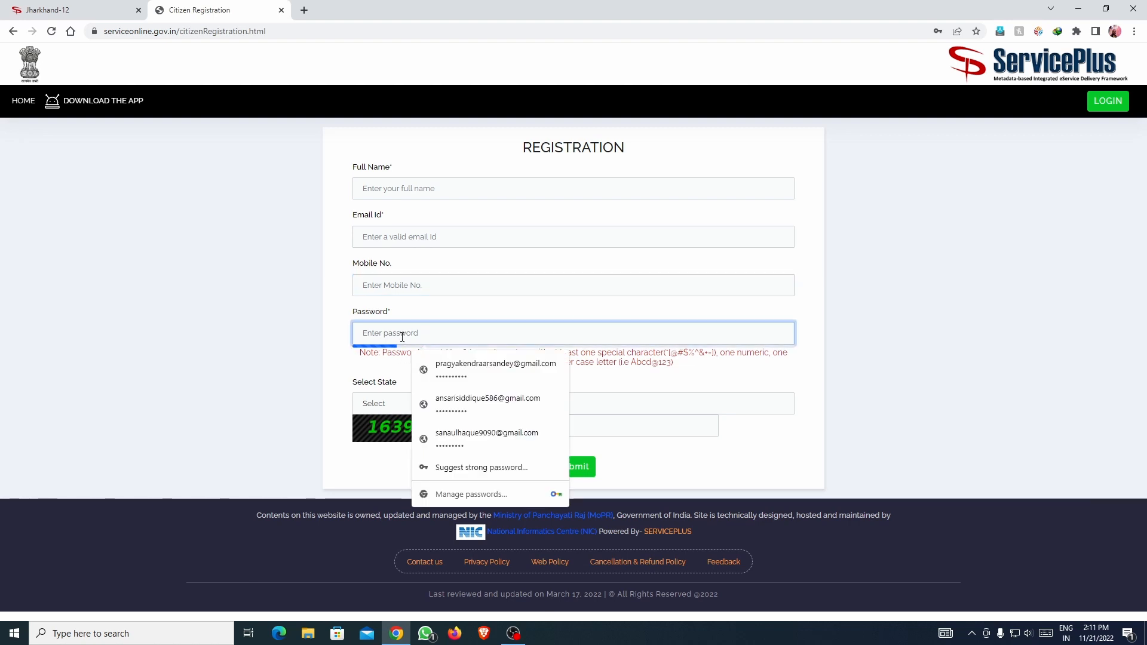
click(726, 382)
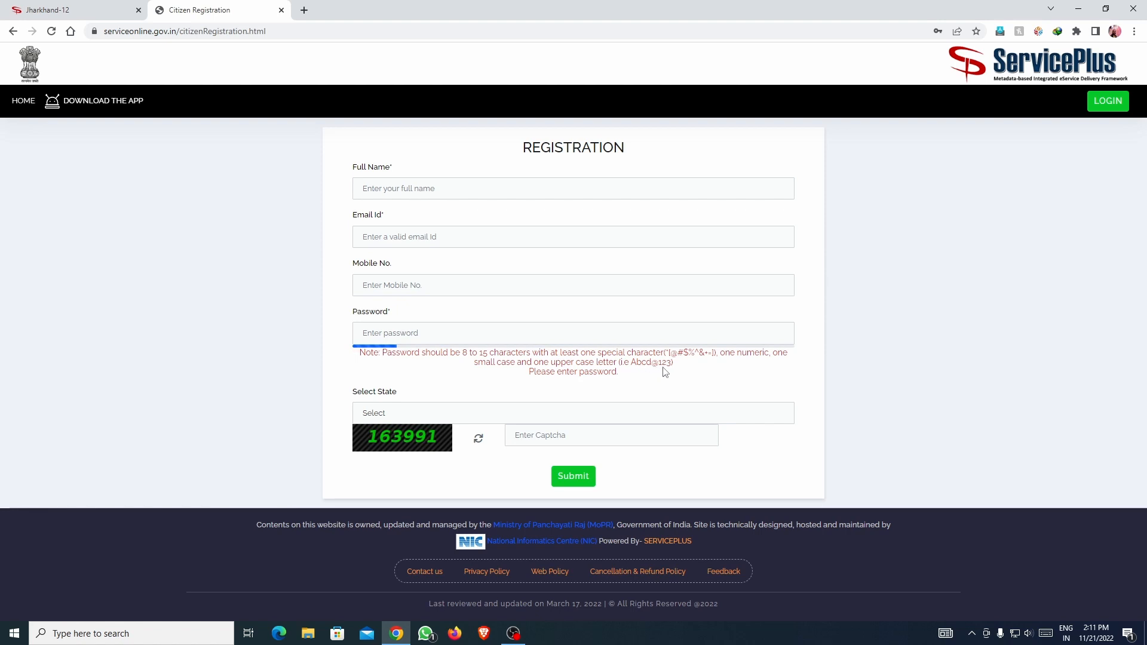
Choose JHARKHAND as the state, focus the captcha field, and switch back to JharSewa.
click(431, 412)
click(430, 347)
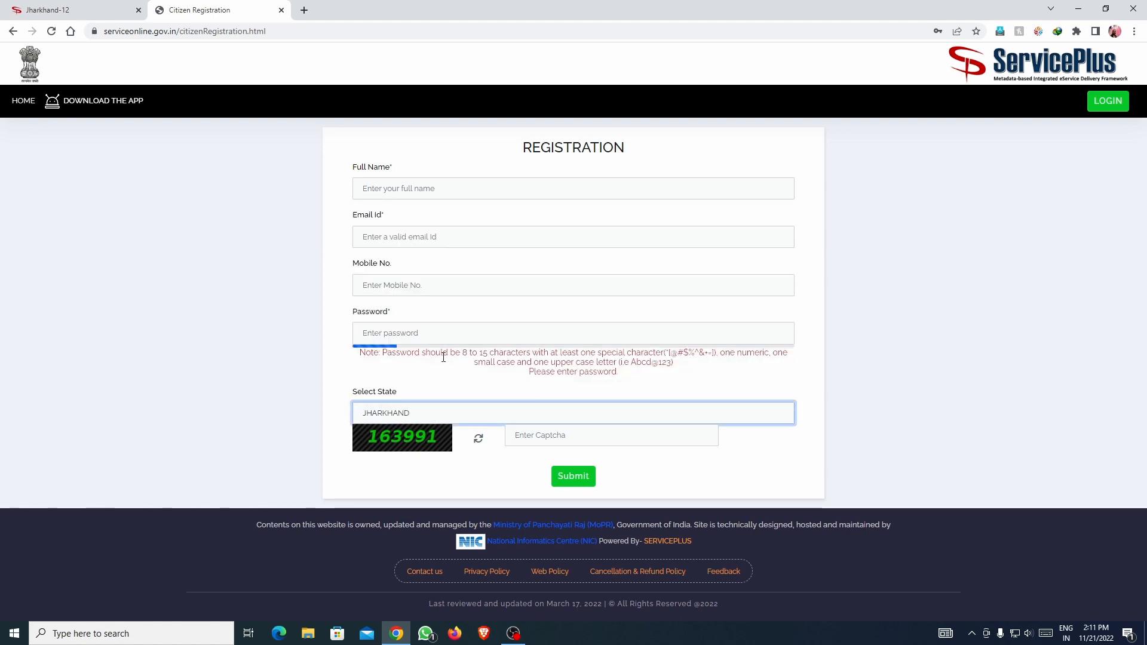
click(531, 440)
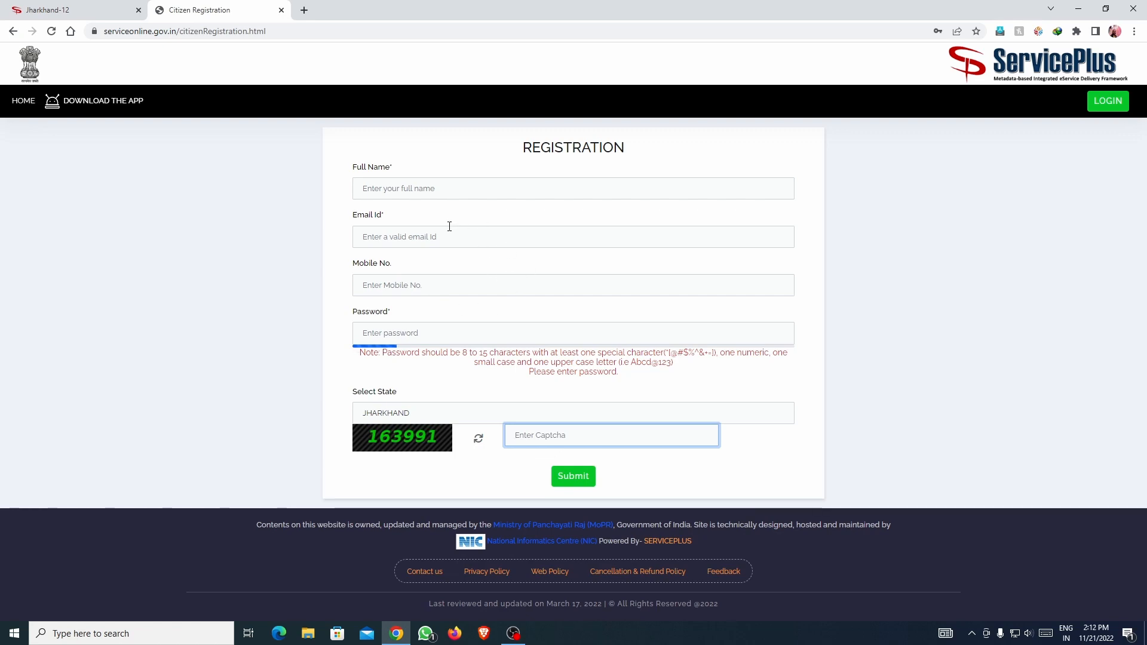
click(66, 10)
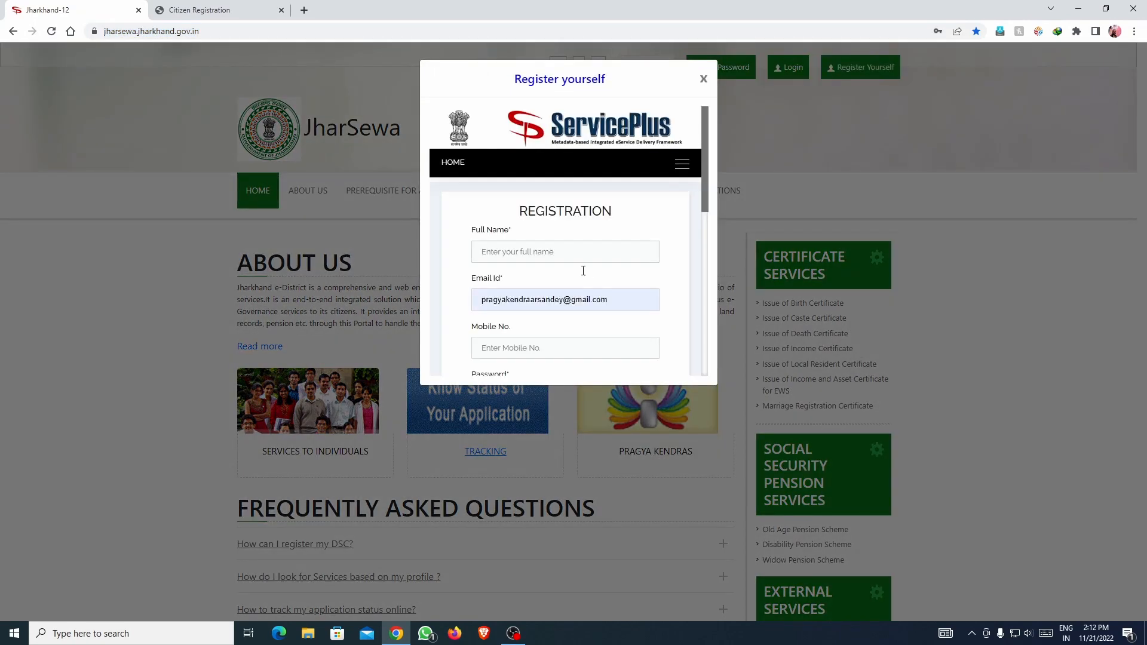
Look over JharSewa's Register yourself dialog, close it, and return to ServicePlus registration.
scroll(568, 263, down, 2)
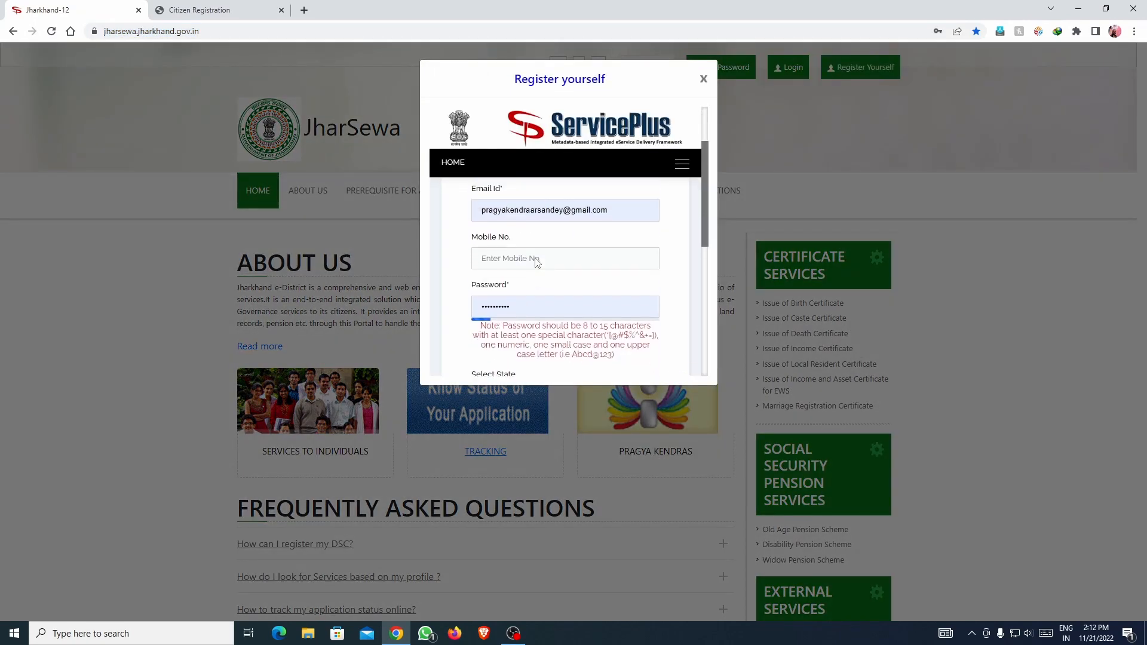
scroll(537, 263, up, 1)
scroll(555, 263, down, 4)
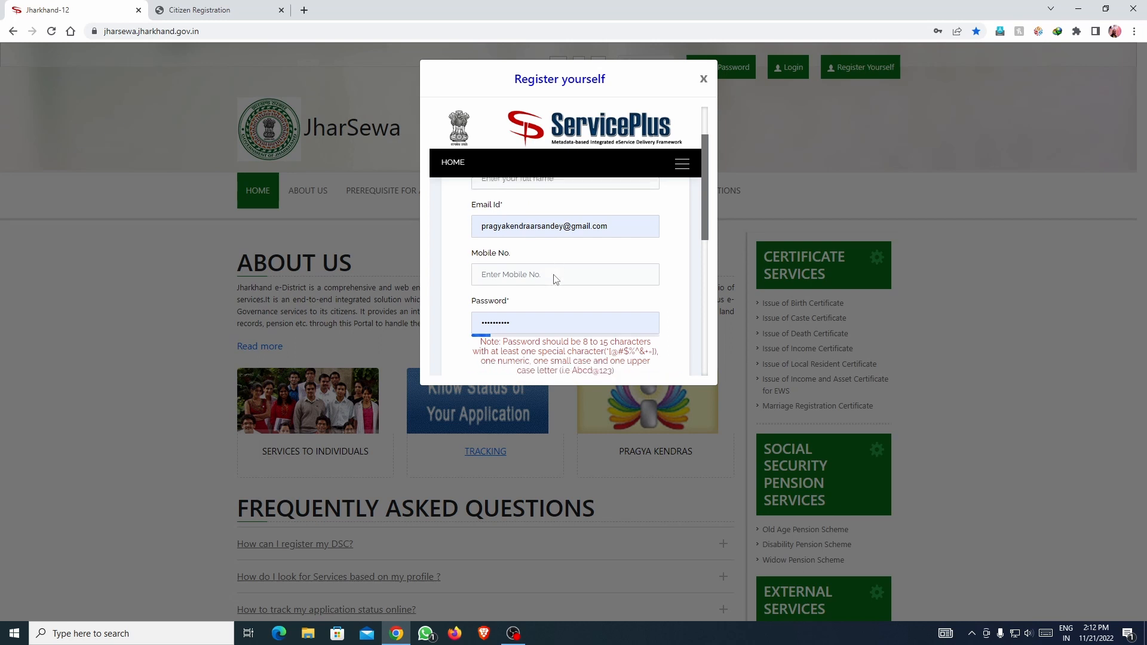
click(526, 310)
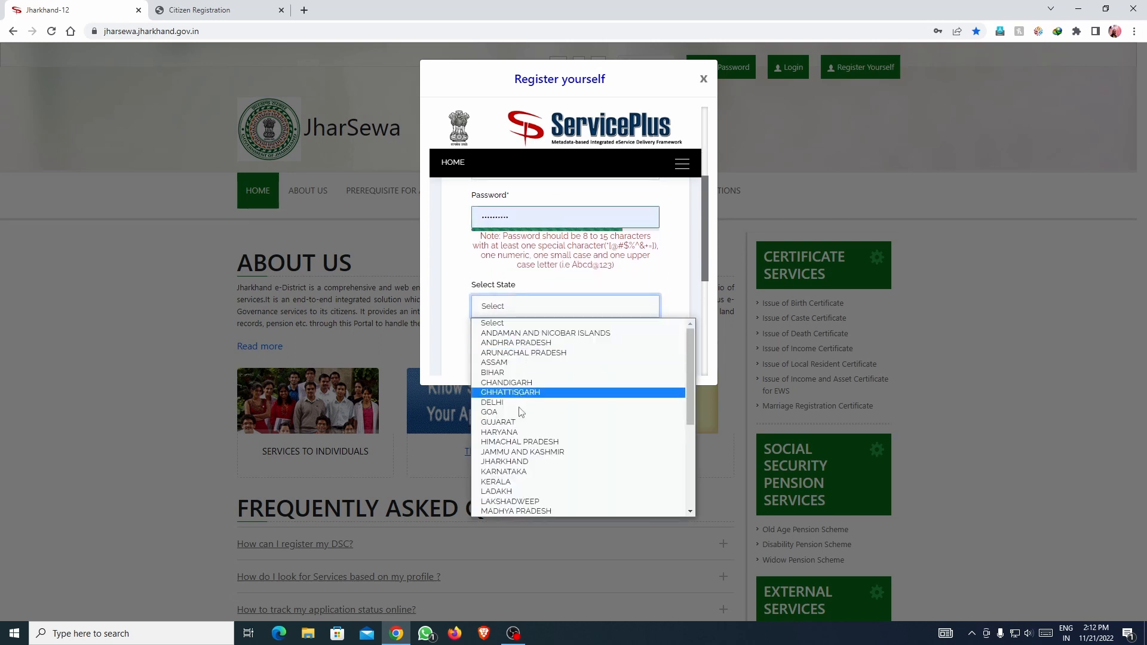
click(445, 307)
scroll(554, 341, down, 1)
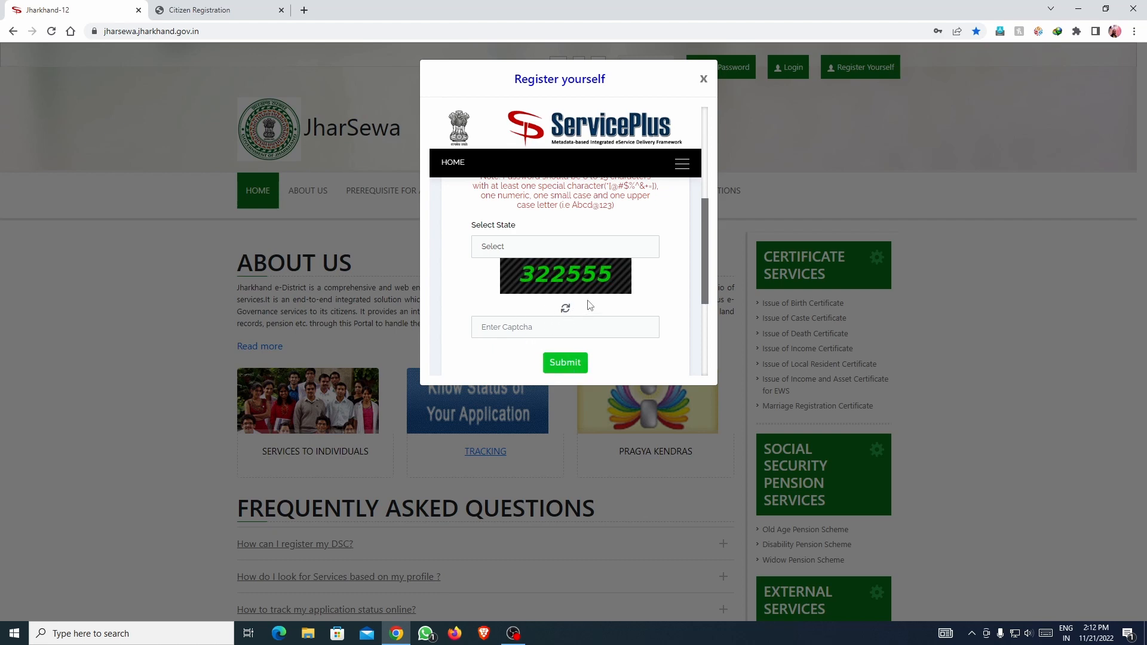
click(703, 82)
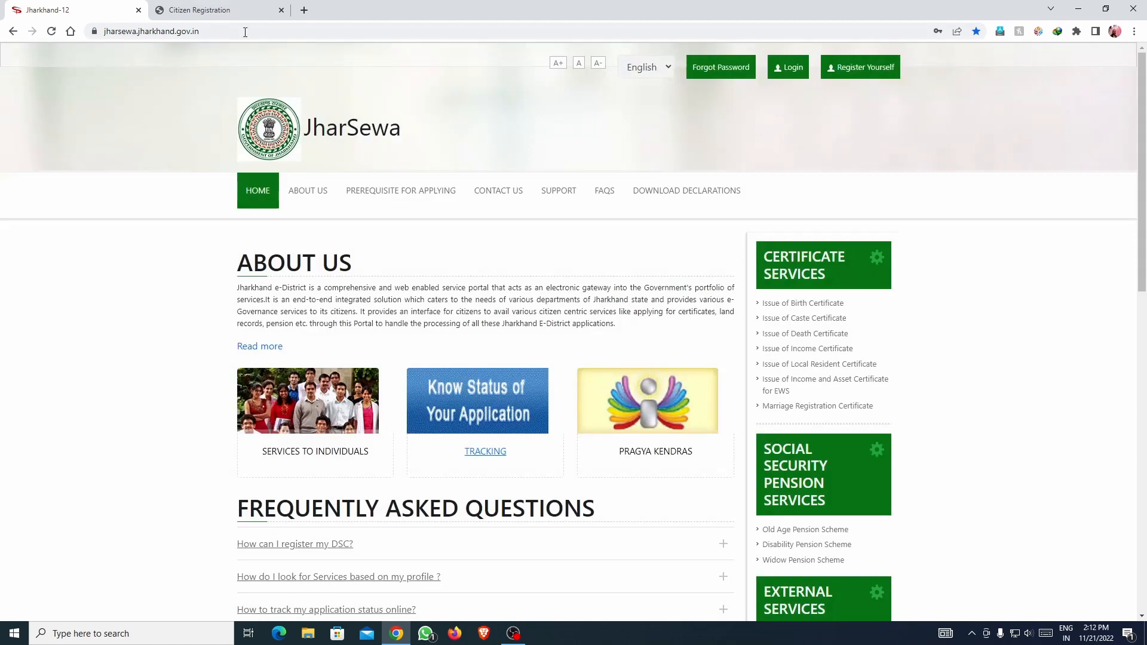
click(221, 13)
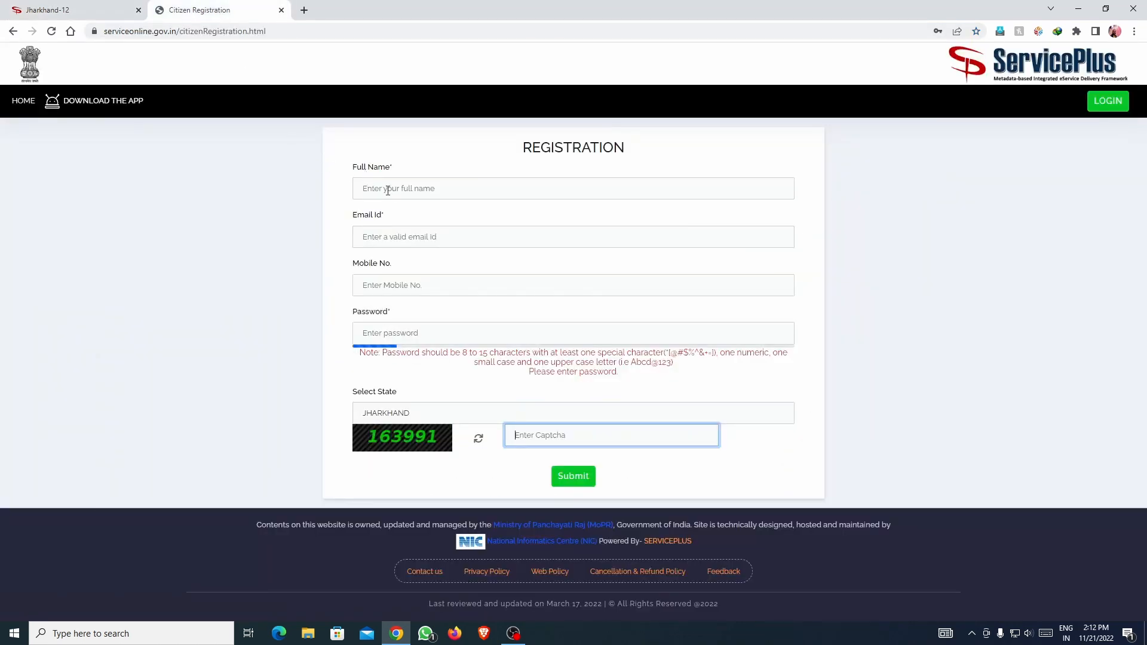
Log in to ServicePlus using the saved credentials and the displayed captcha.
click(1098, 104)
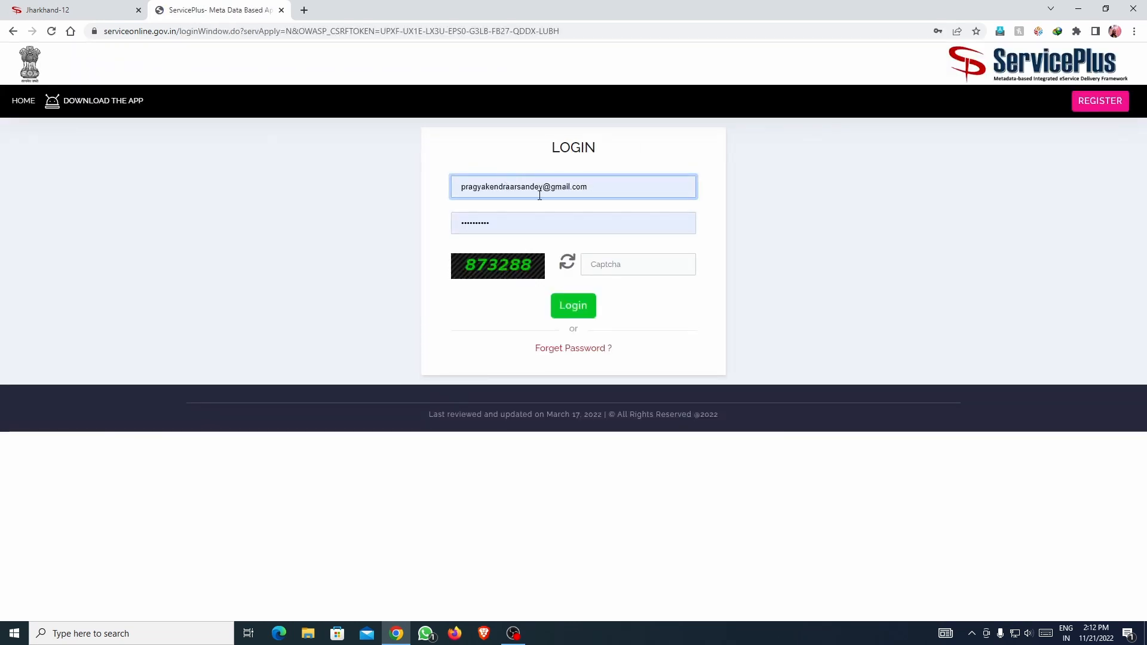
click(509, 224)
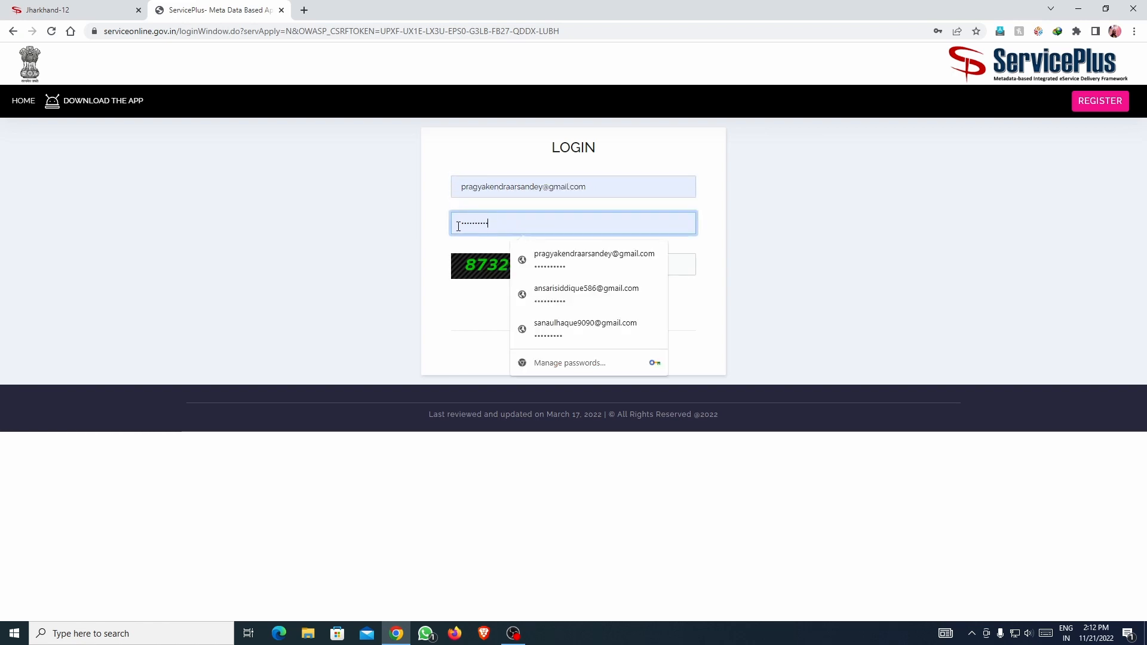
click(717, 231)
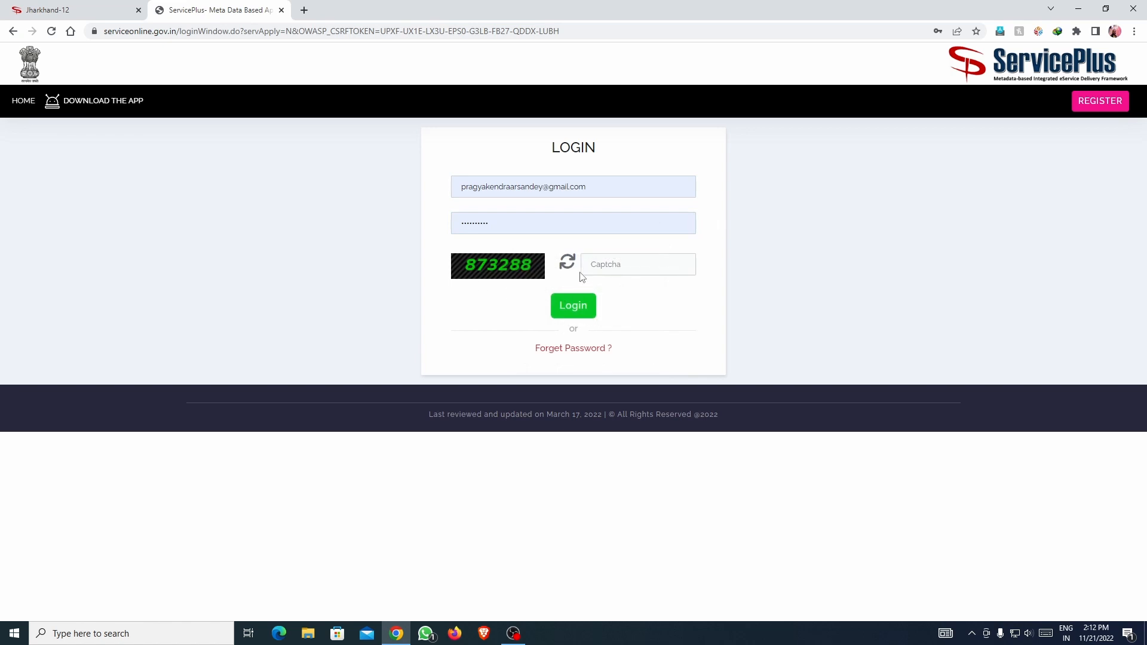
click(589, 266)
text(87)
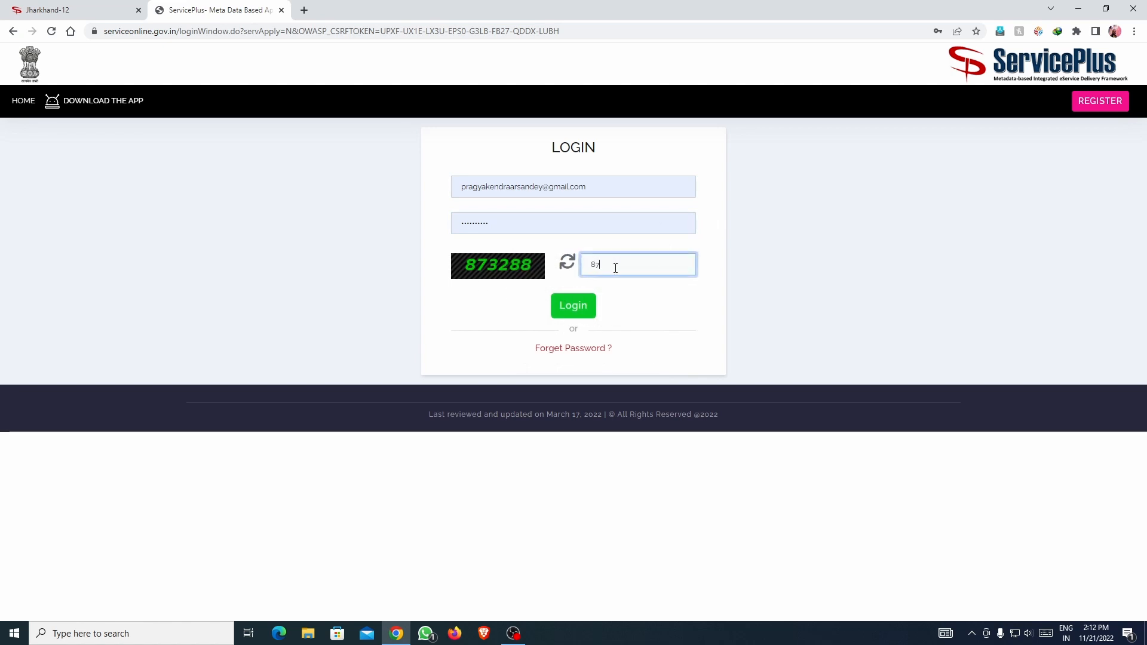
text(3288)
click(583, 299)
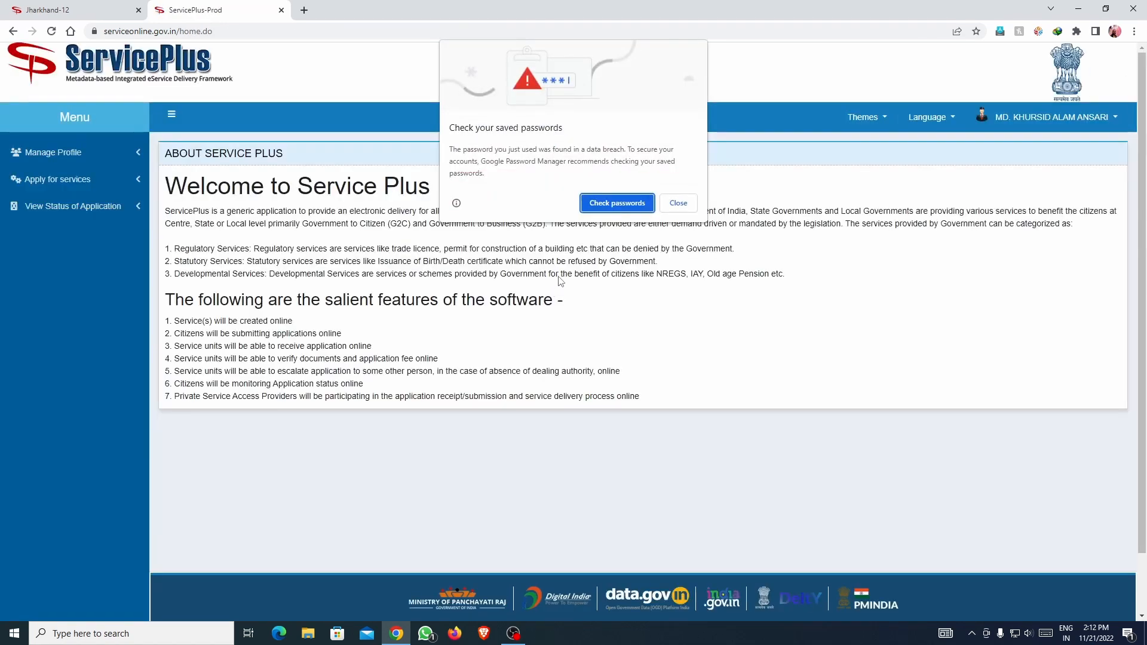
Dismiss Chrome's password warning, close JharSewa, and list all available ServicePlus services.
click(678, 203)
click(127, 17)
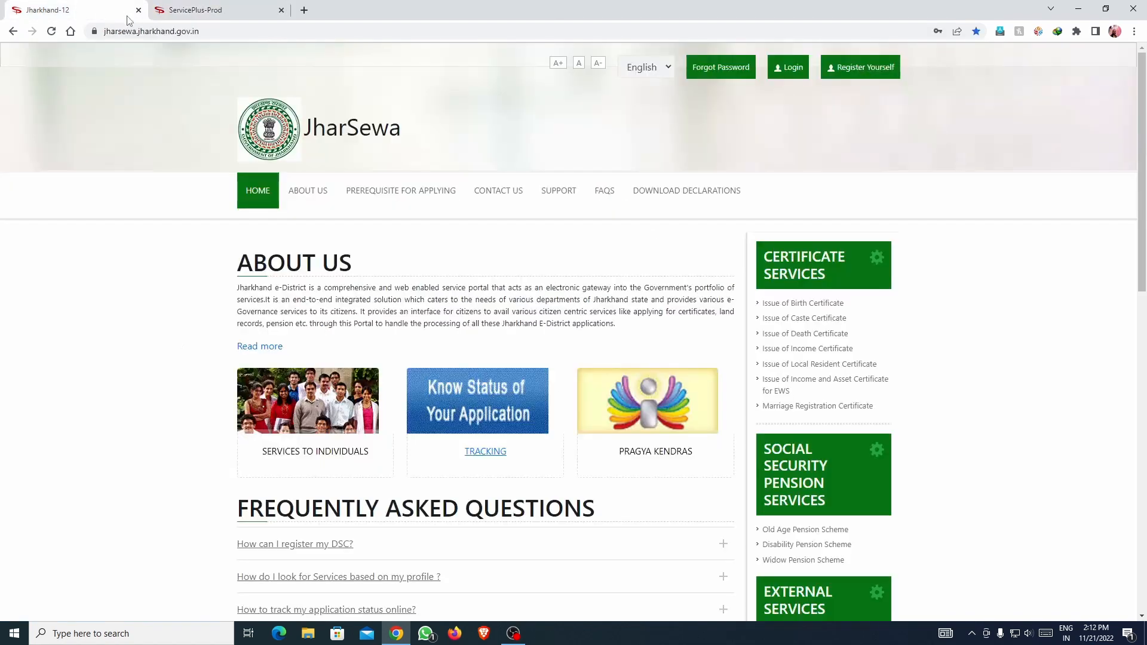
click(138, 10)
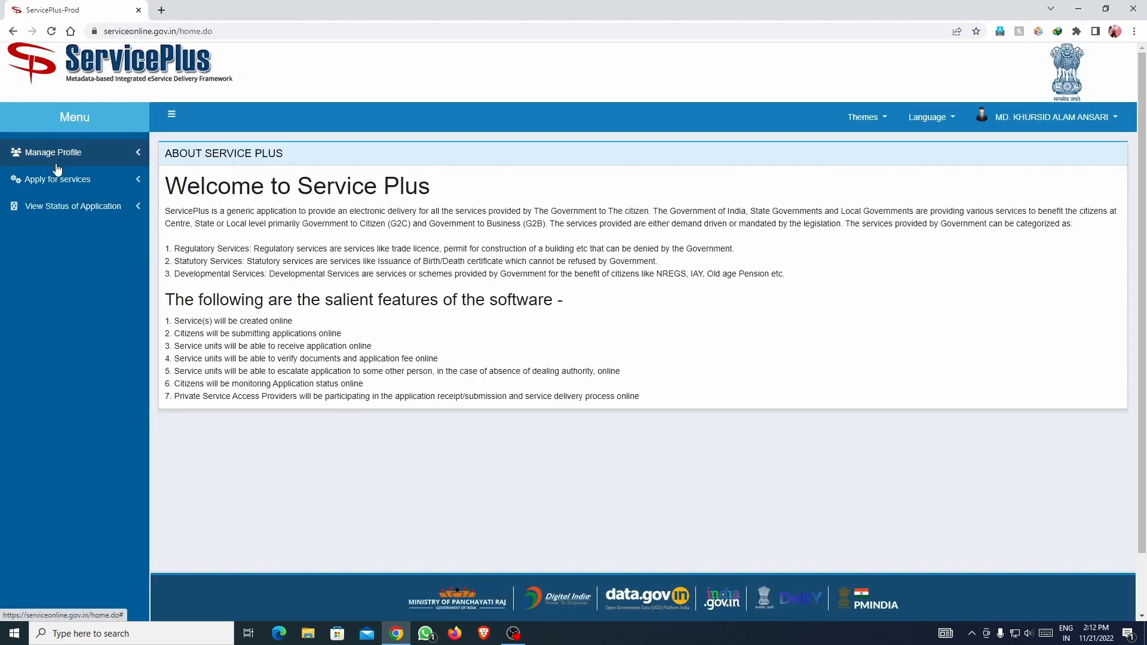
click(84, 183)
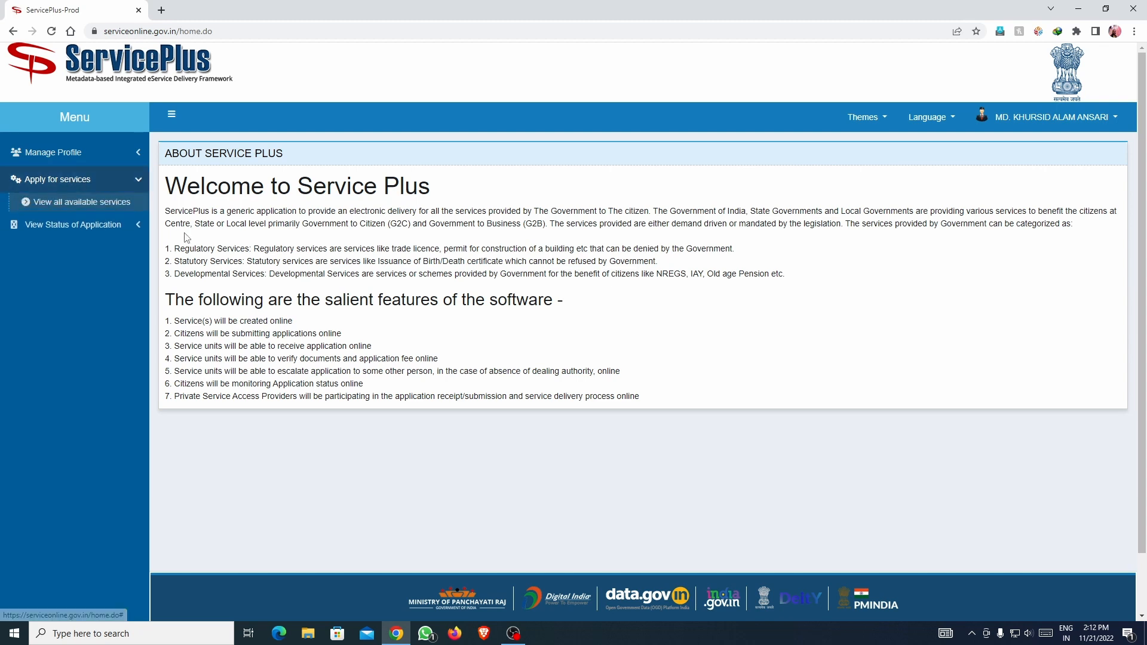
click(83, 203)
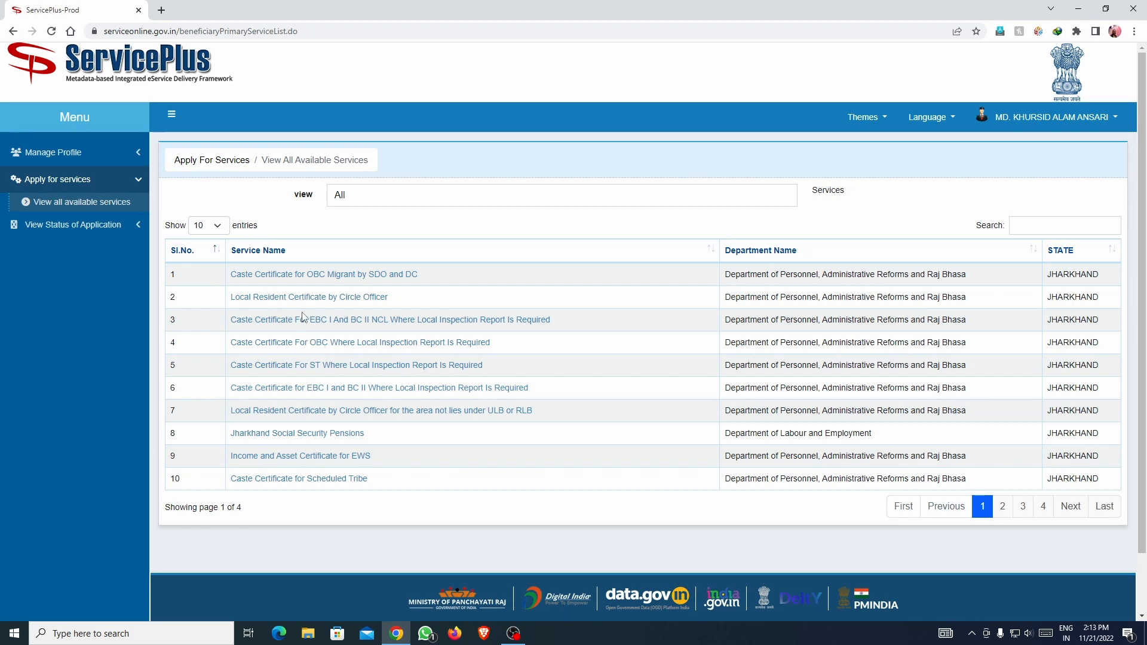
Show 50 entries per page and scroll through the 35 Jharkhand certificate services.
scroll(303, 335, down, 1)
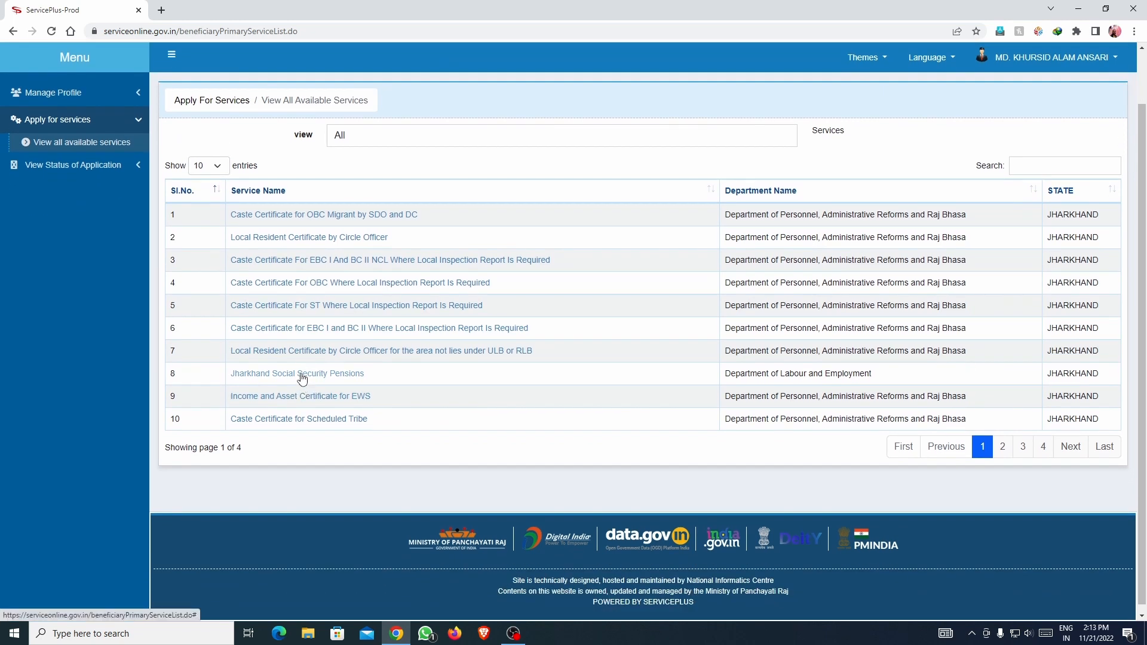
scroll(302, 379, up, 1)
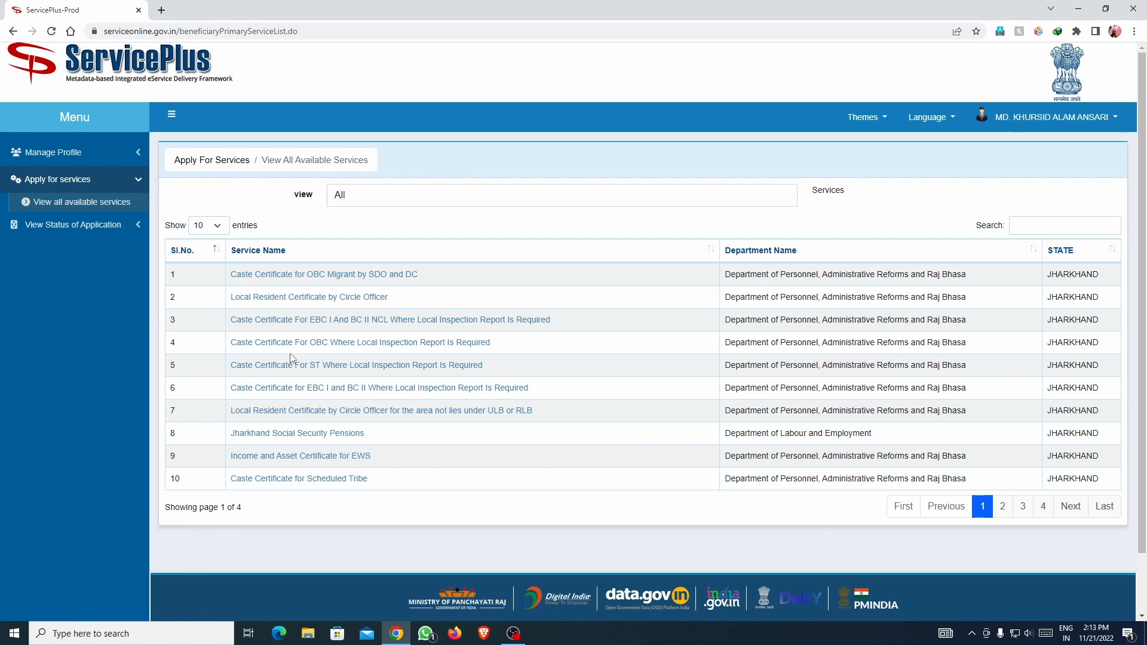
click(209, 228)
click(199, 262)
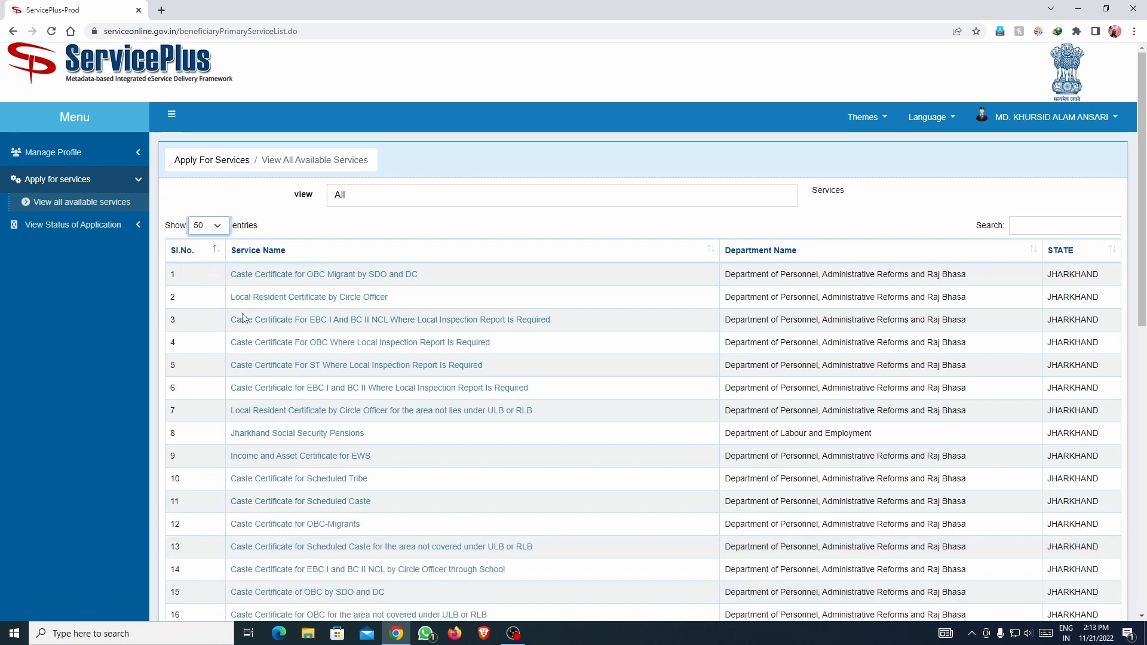
scroll(358, 418, down, 6)
scroll(358, 417, down, 3)
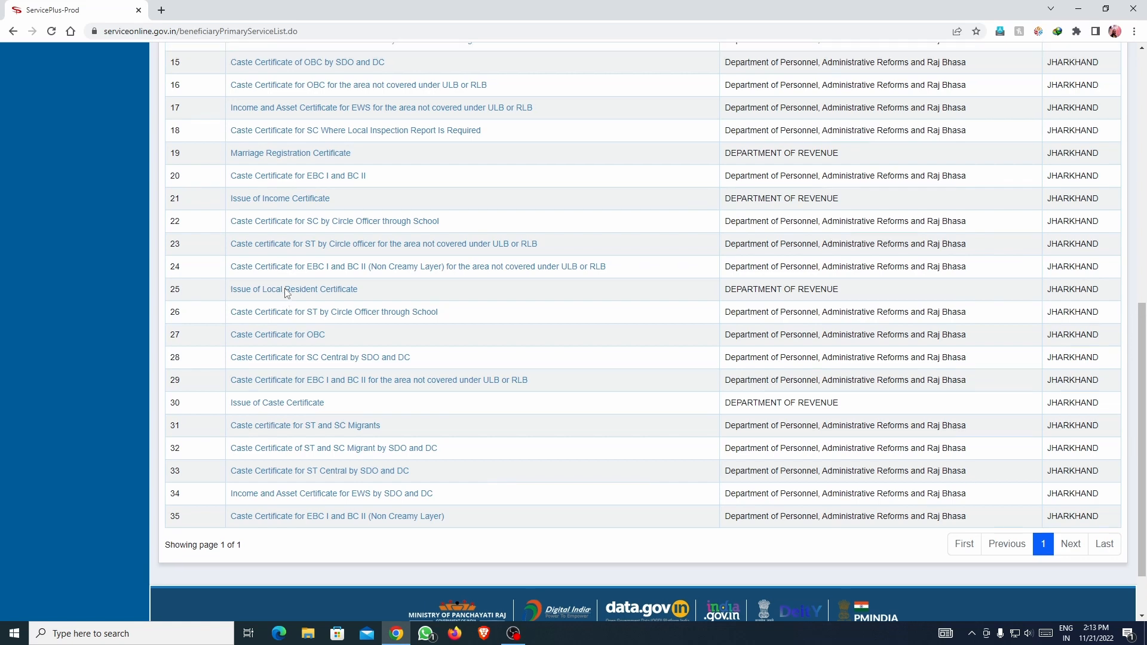
scroll(281, 299, up, 9)
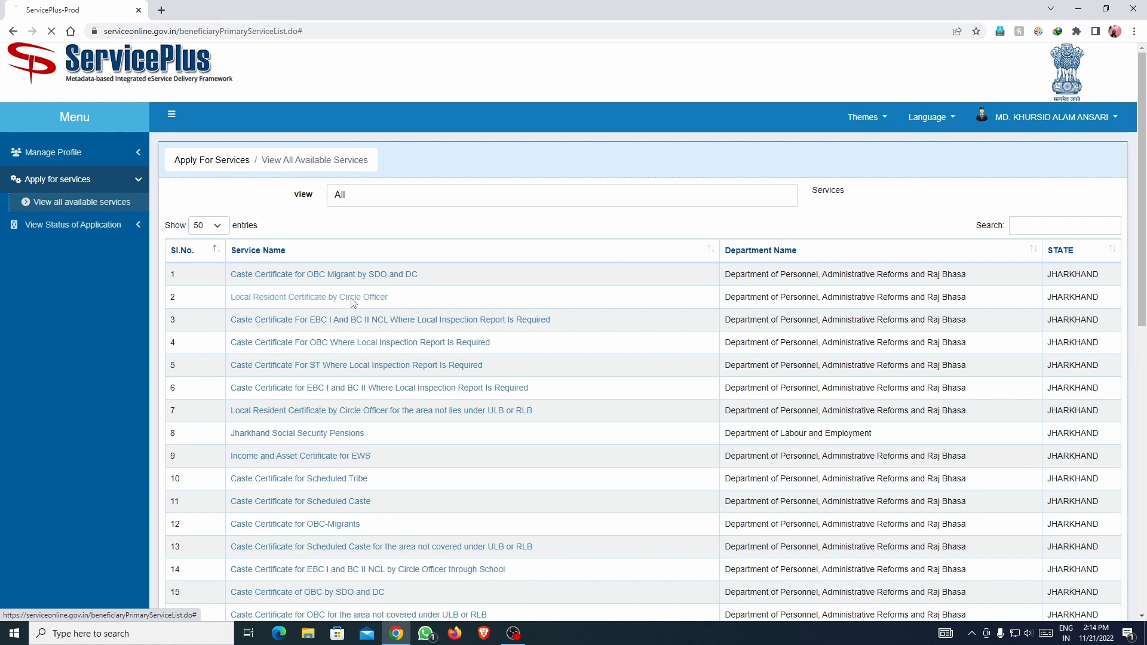
Back out of the Circle Officer form, list 50 services, and open Issue of Local Resident Certificate.
click(352, 300)
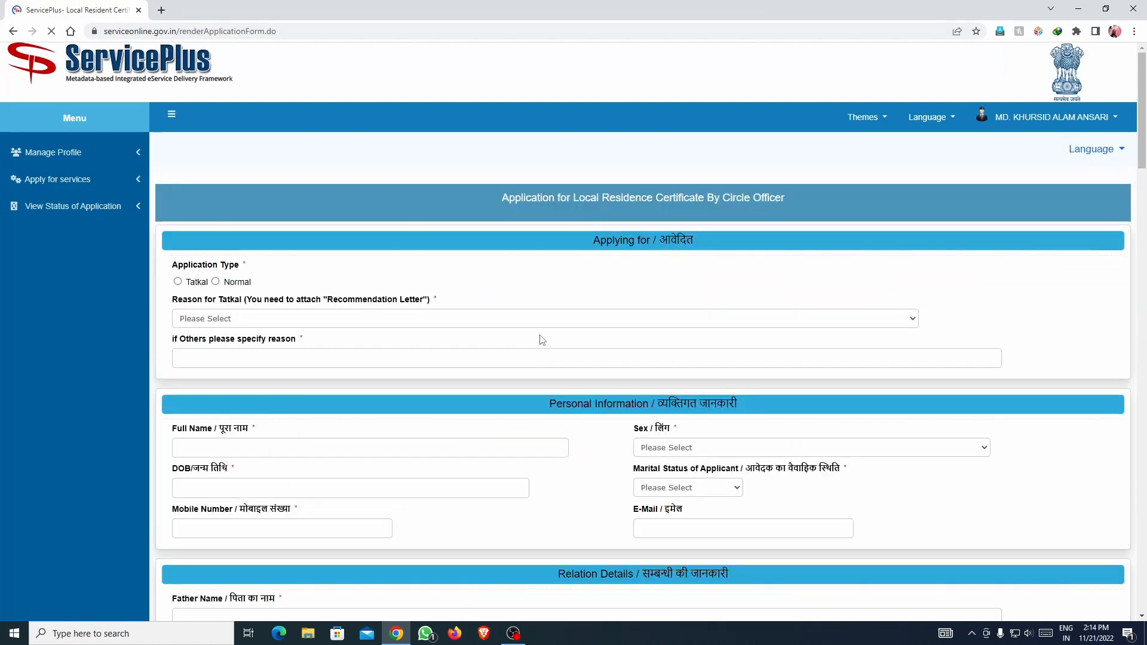
scroll(615, 351, down, 6)
scroll(616, 352, up, 5)
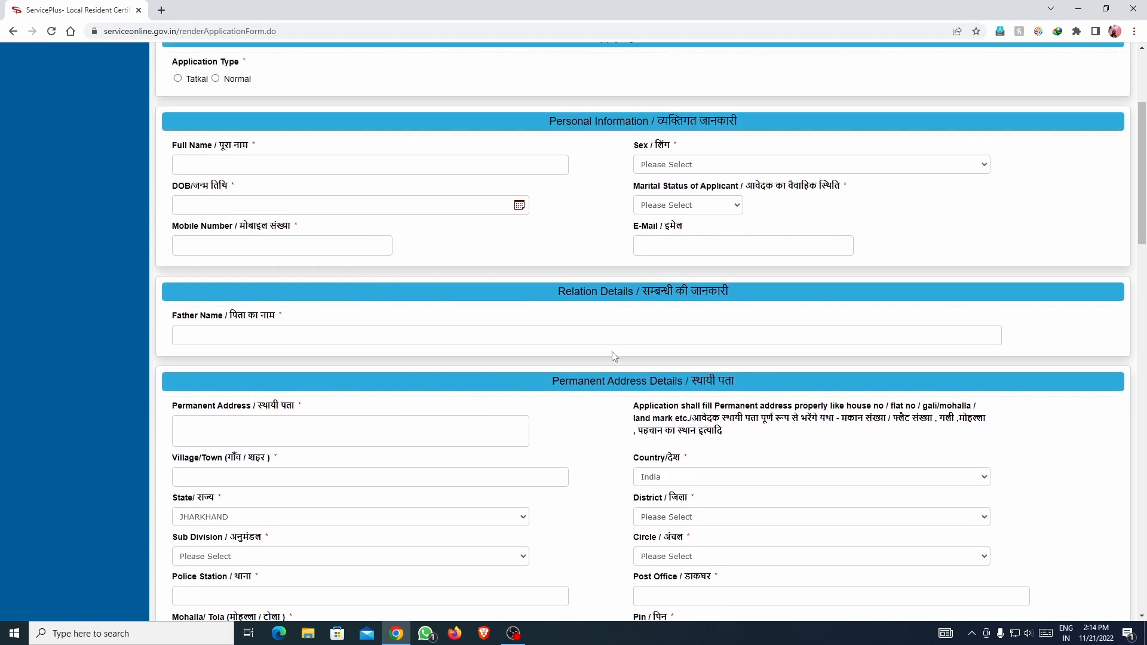
click(114, 208)
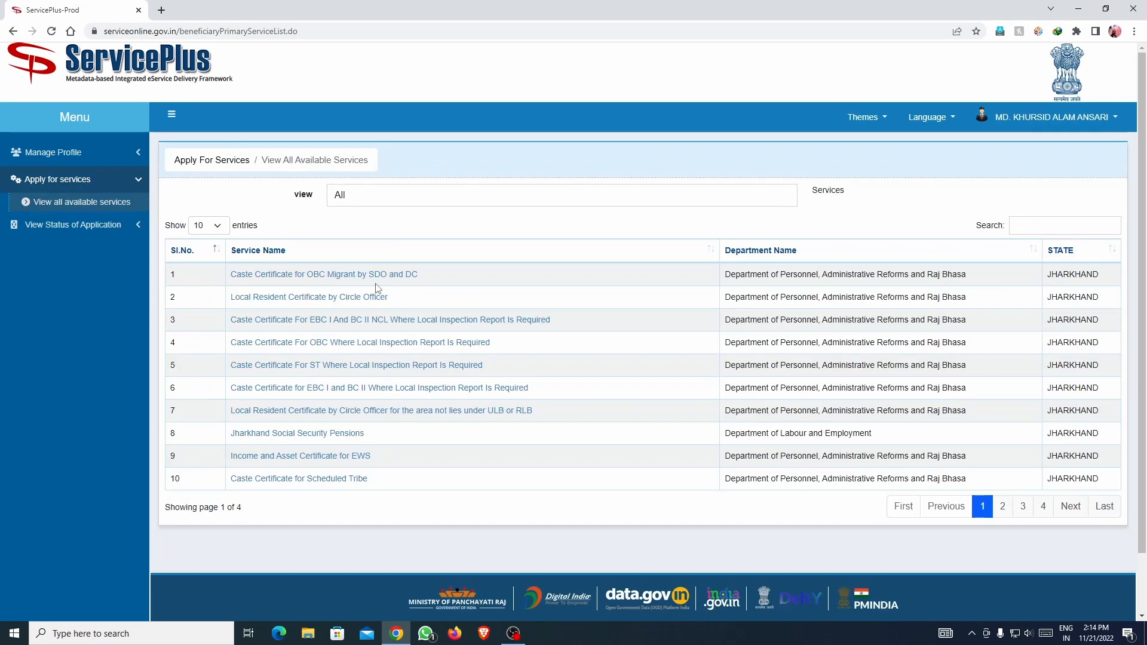
click(215, 226)
click(205, 259)
scroll(307, 322, down, 8)
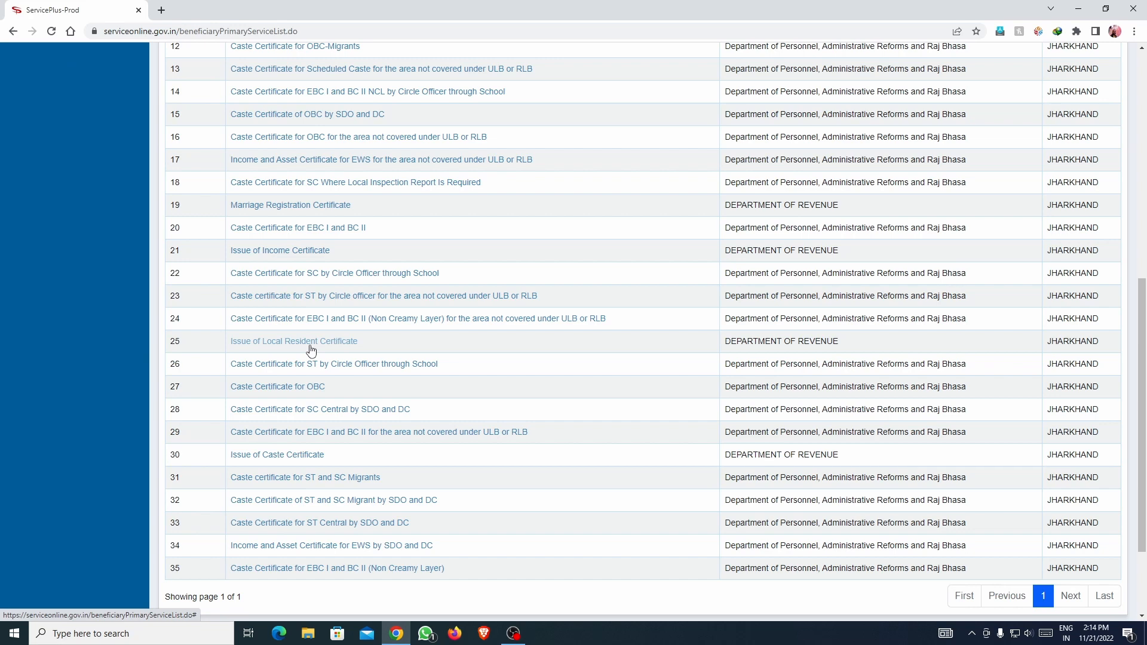
click(310, 346)
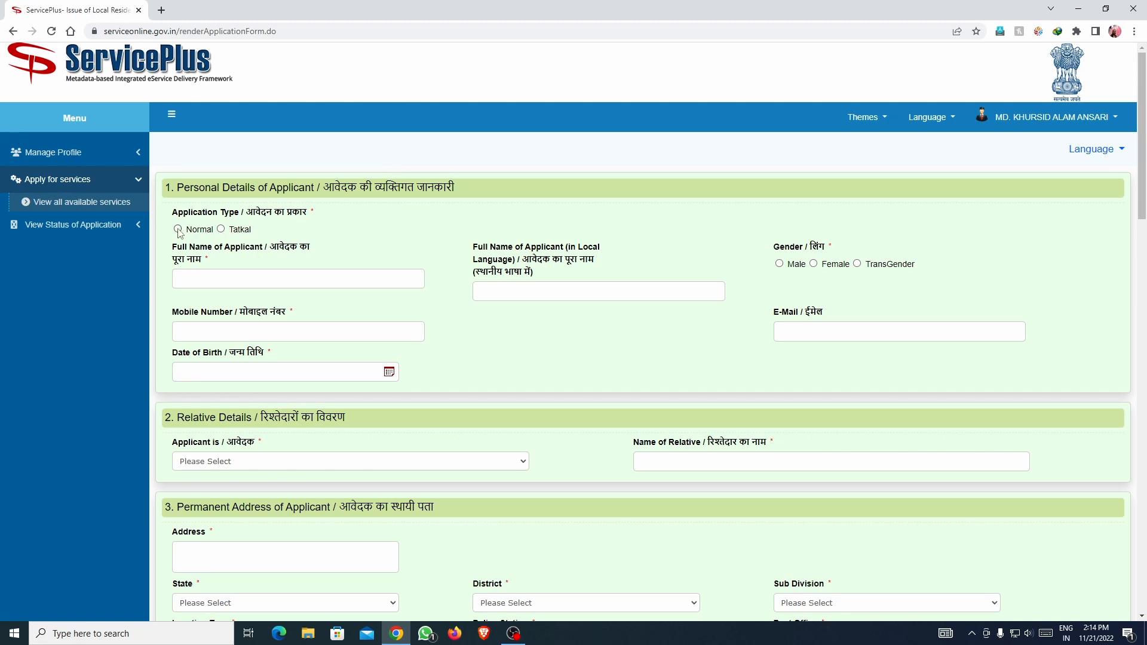
Set Application Type to Normal and enter the applicant's full name.
click(223, 231)
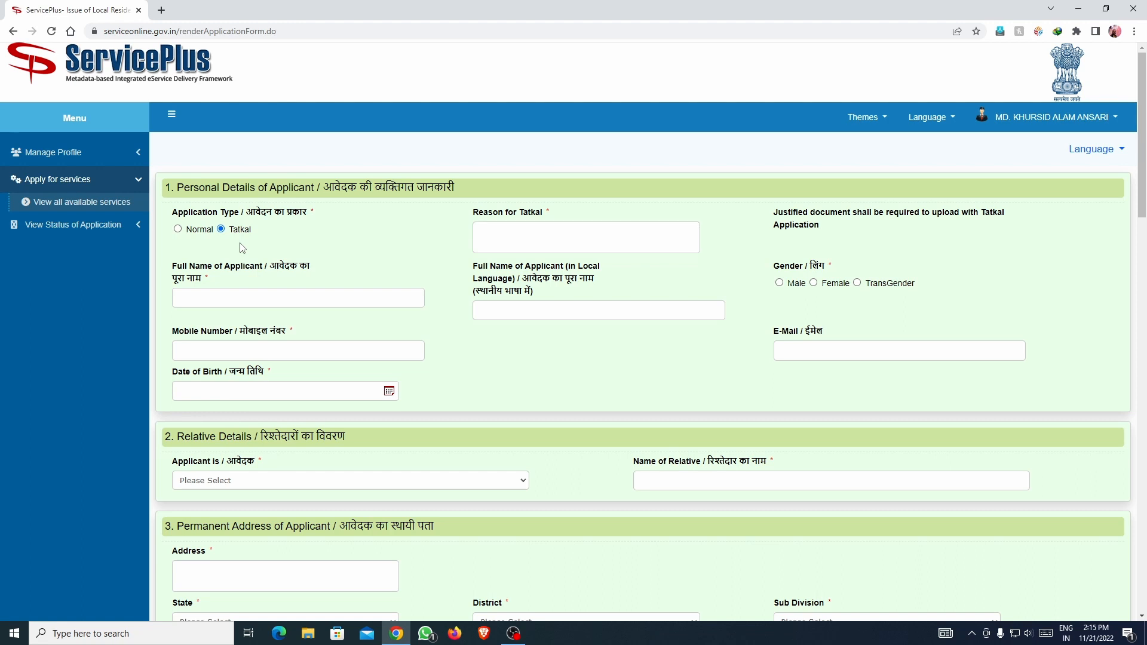
click(178, 229)
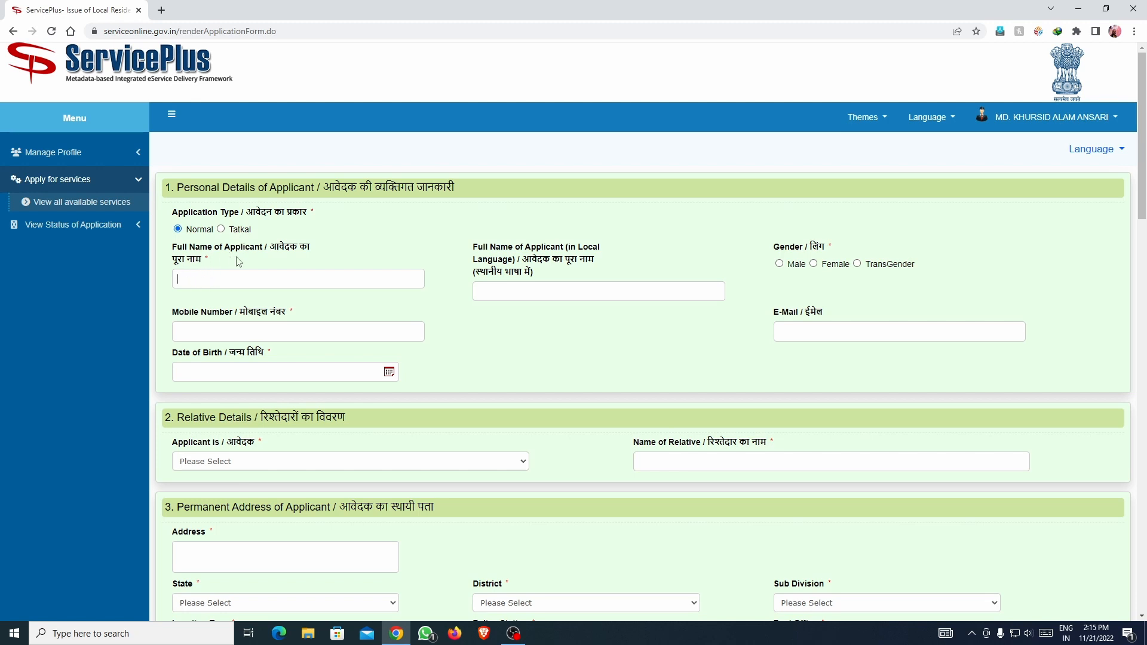
click(235, 281)
click(525, 296)
Mark the applicant as Female and enter the applicant's mobile number.
click(817, 265)
click(312, 335)
text(0000000000)
Set the date of birth to 22/07/2017 in the datepicker.
click(242, 366)
click(277, 397)
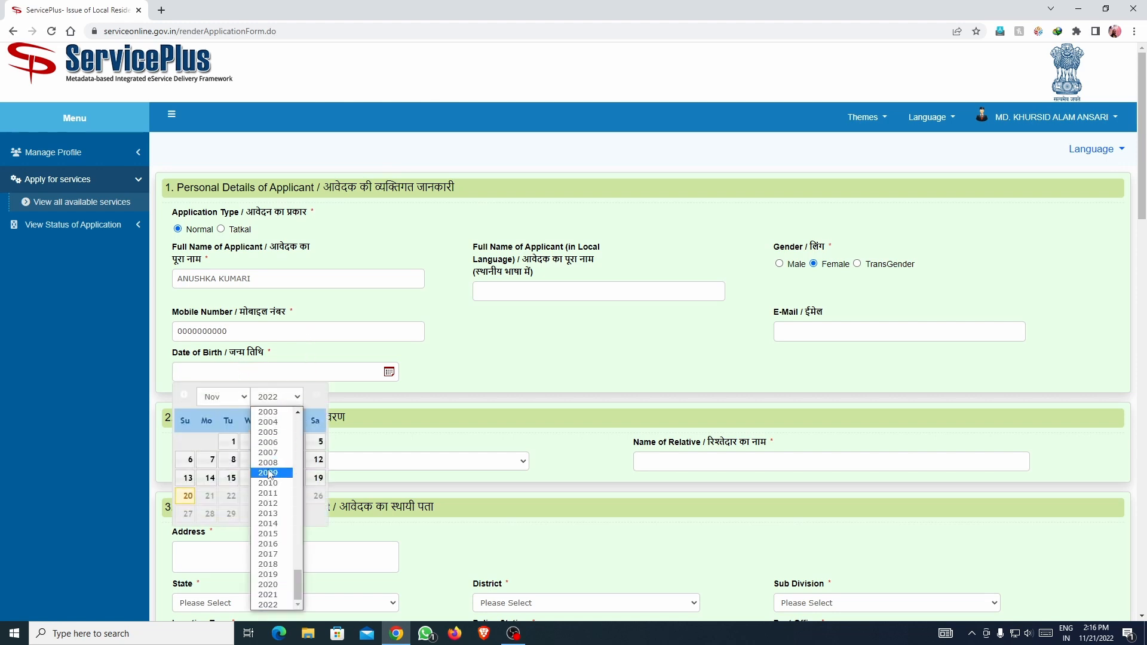
text(2017)
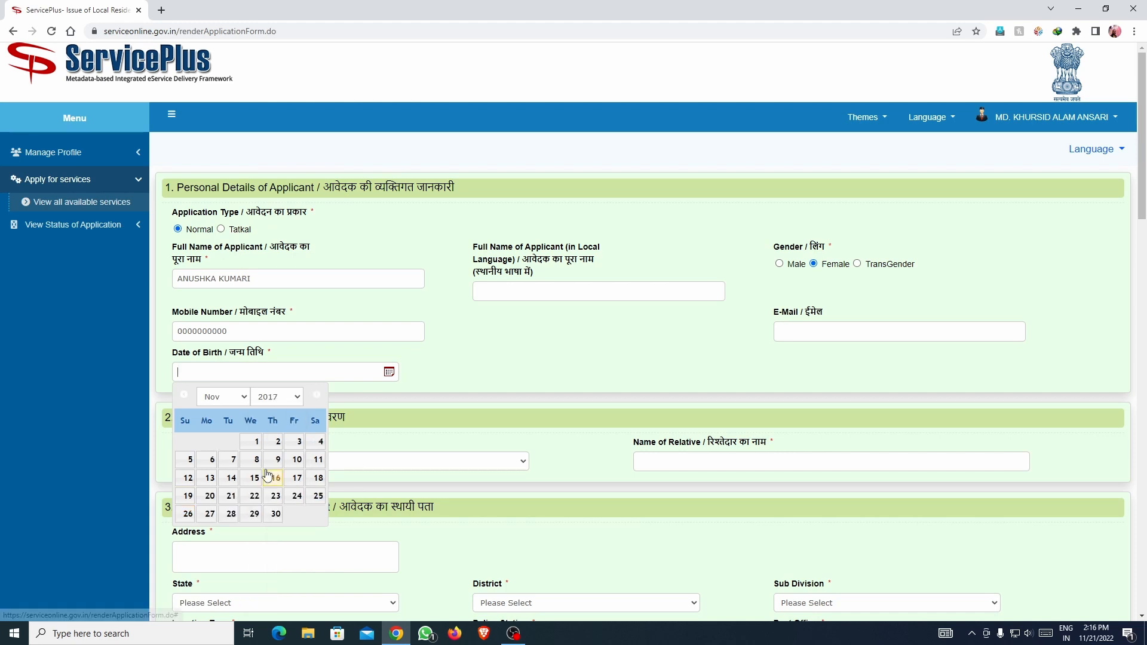
key(Return)
click(239, 397)
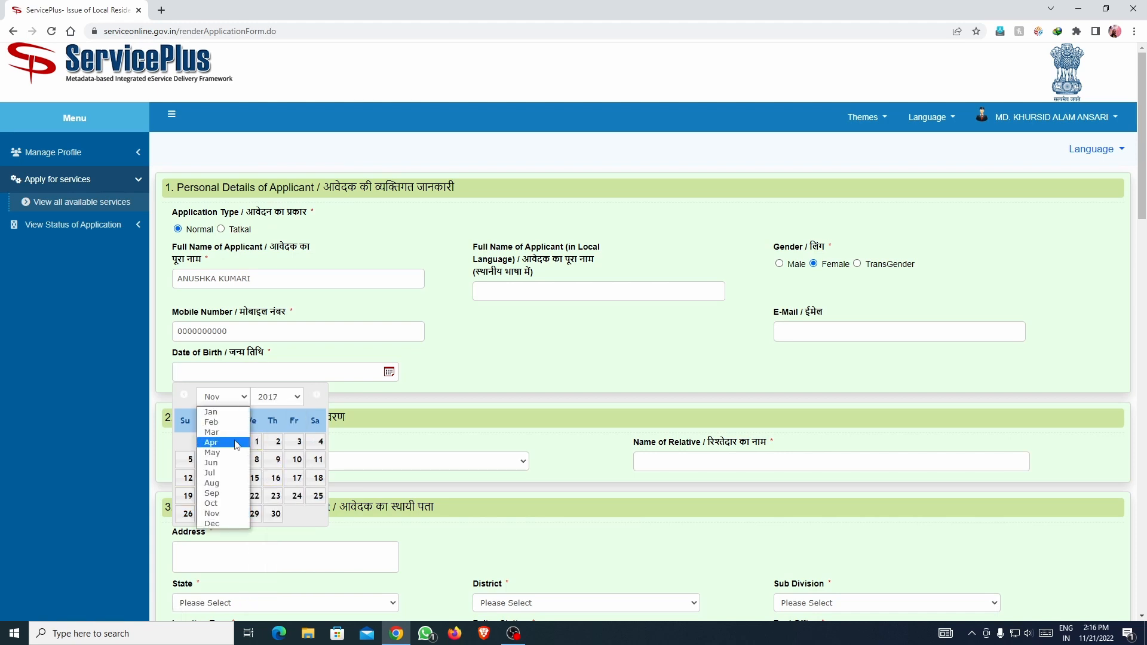
click(221, 473)
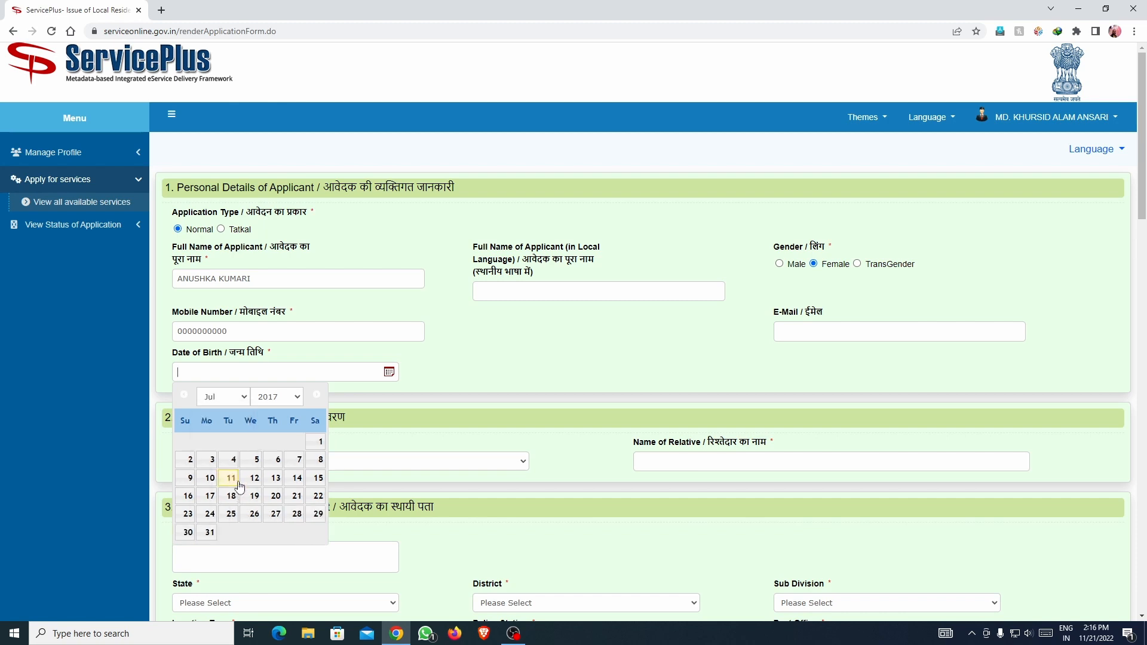
click(319, 496)
scroll(389, 357, down, 1)
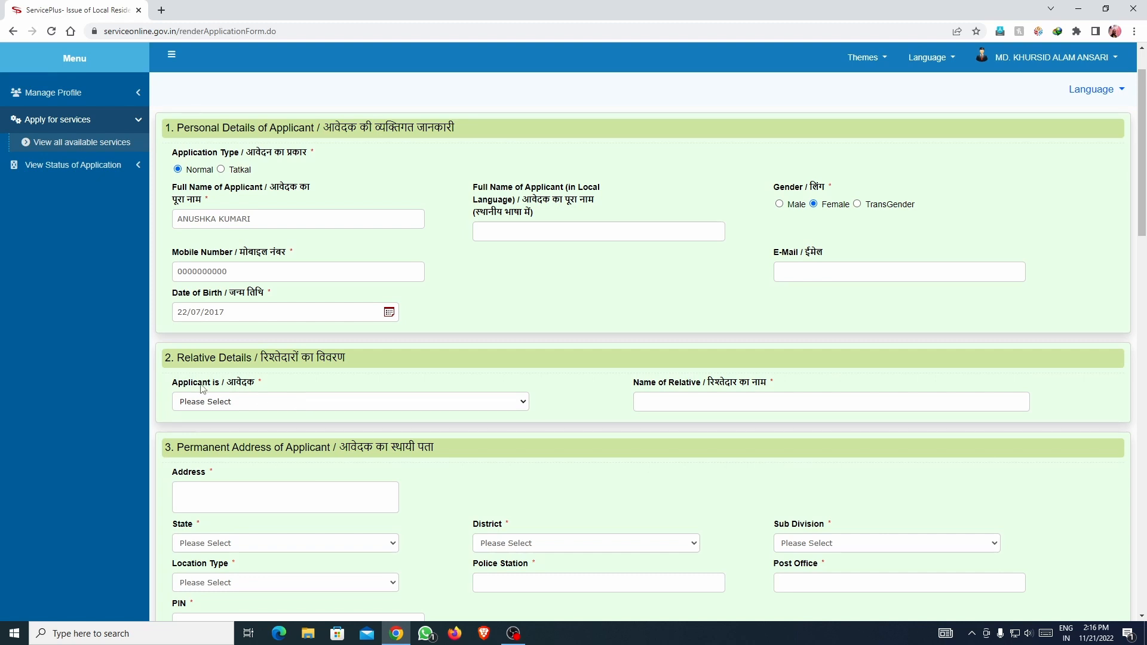
Set the applicant's relation to Daughter of.
click(342, 408)
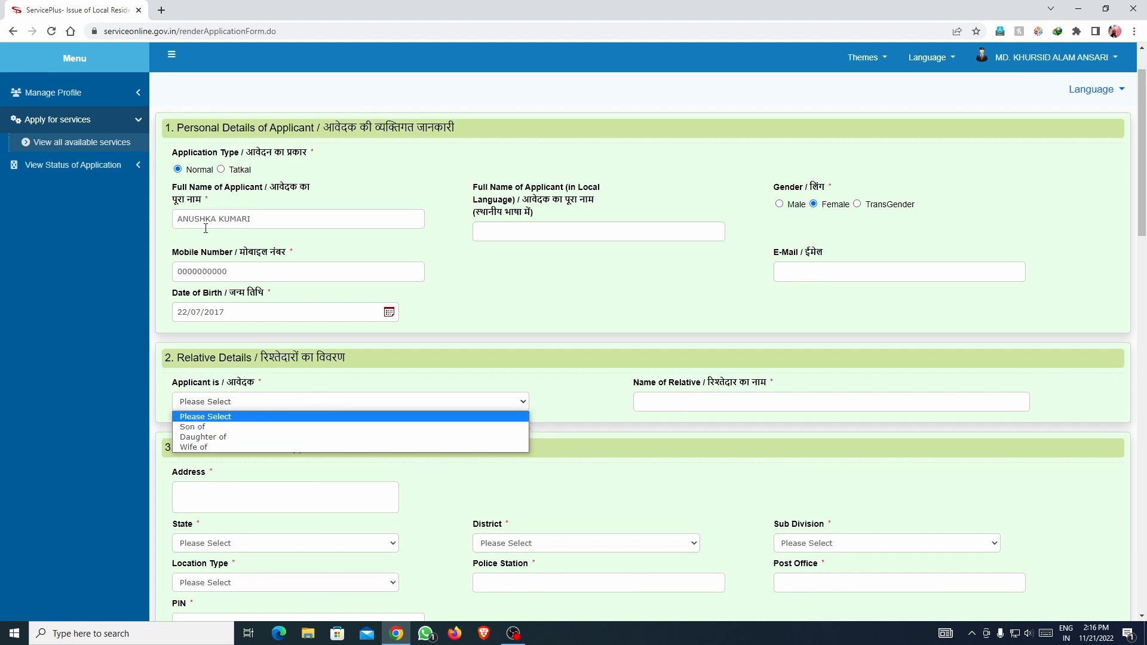
click(228, 436)
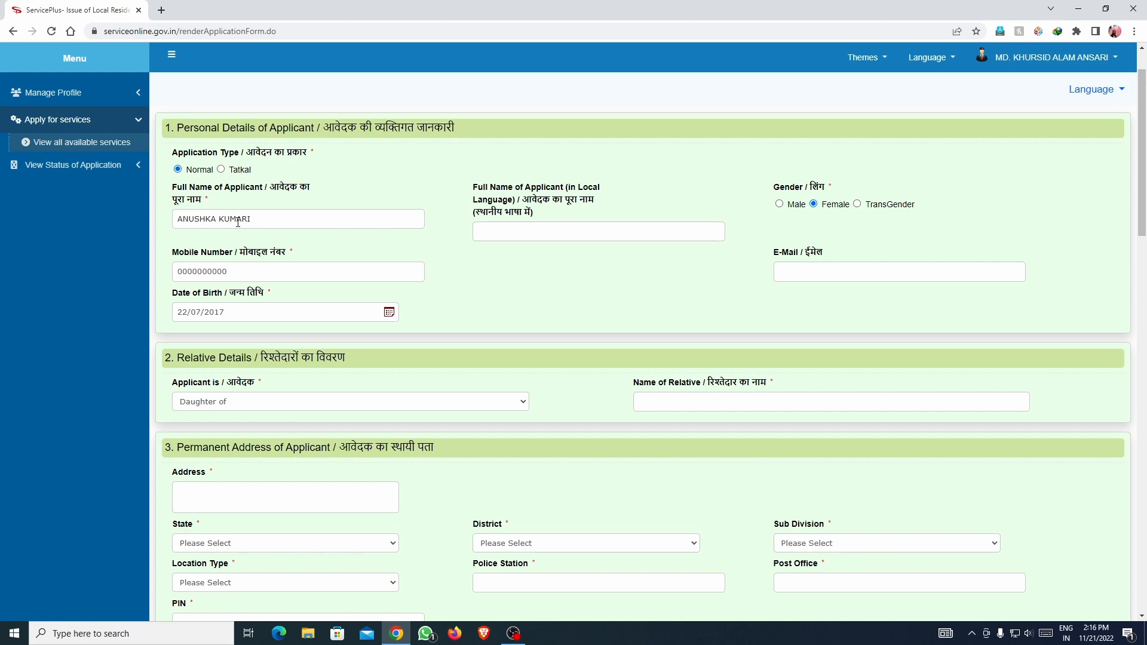
click(234, 408)
click(224, 444)
click(211, 407)
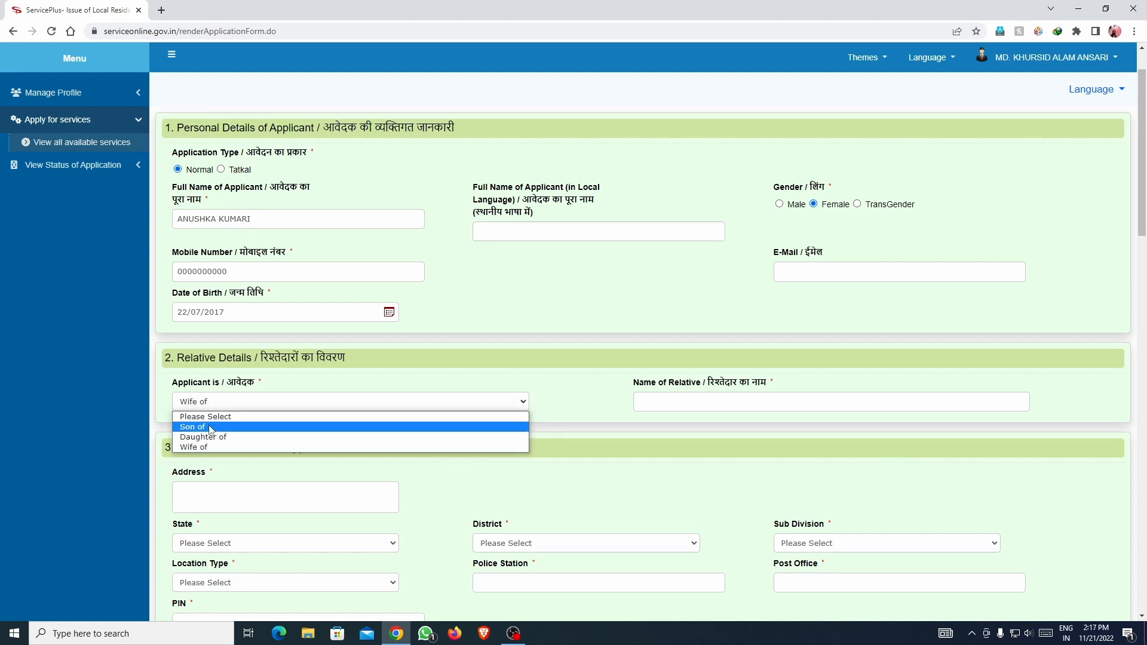
click(211, 426)
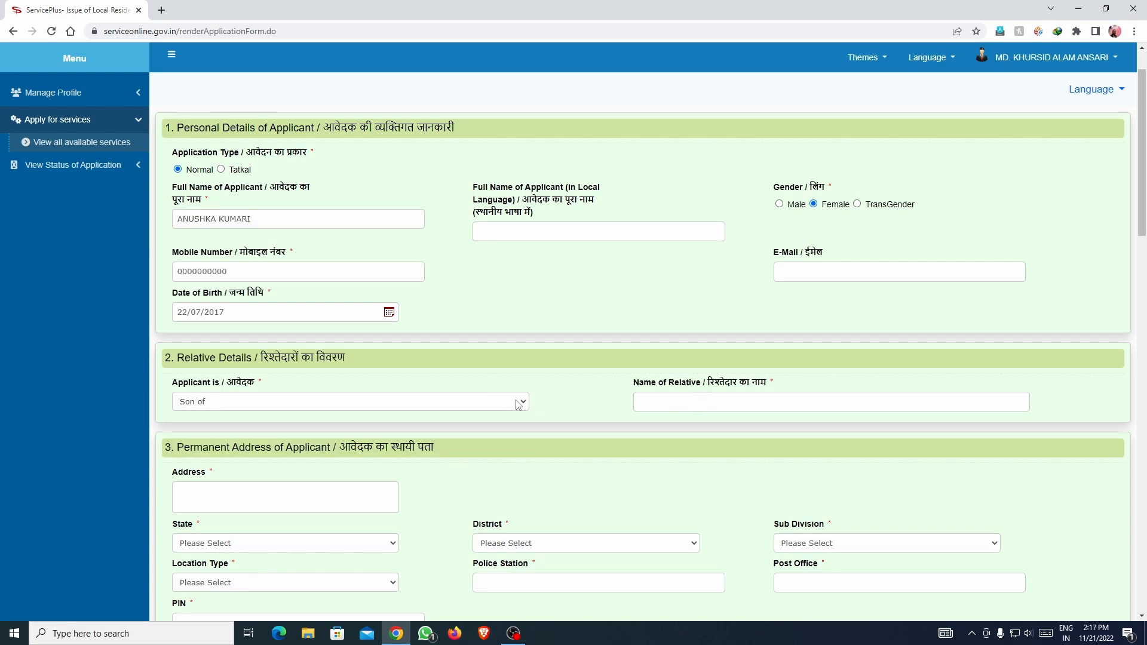
click(220, 219)
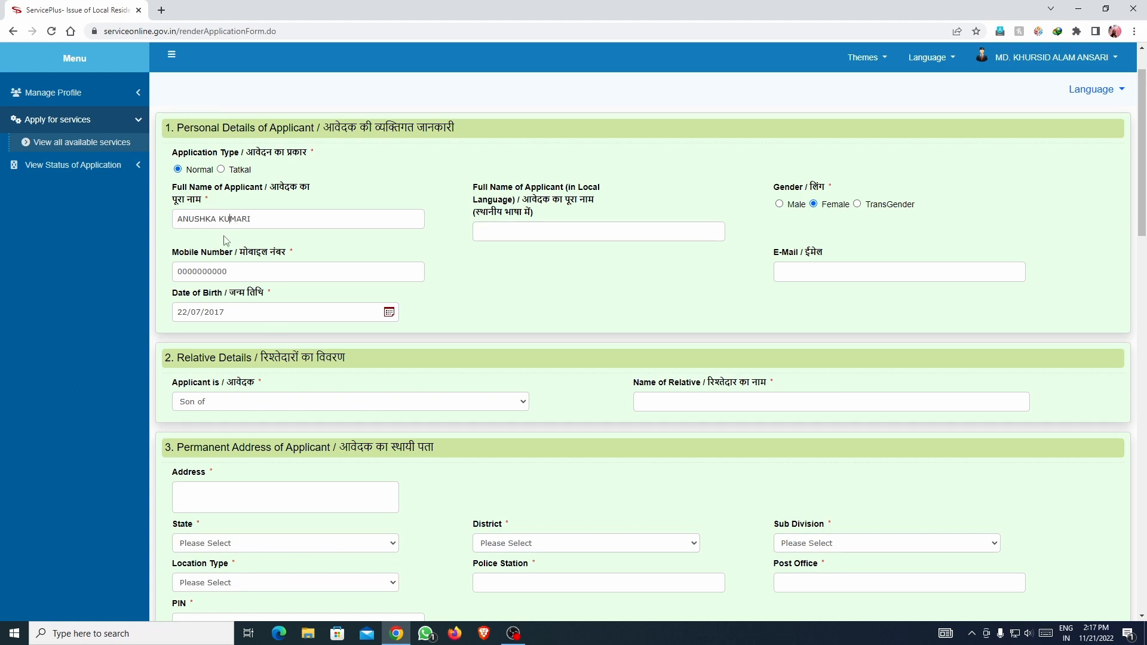
click(213, 403)
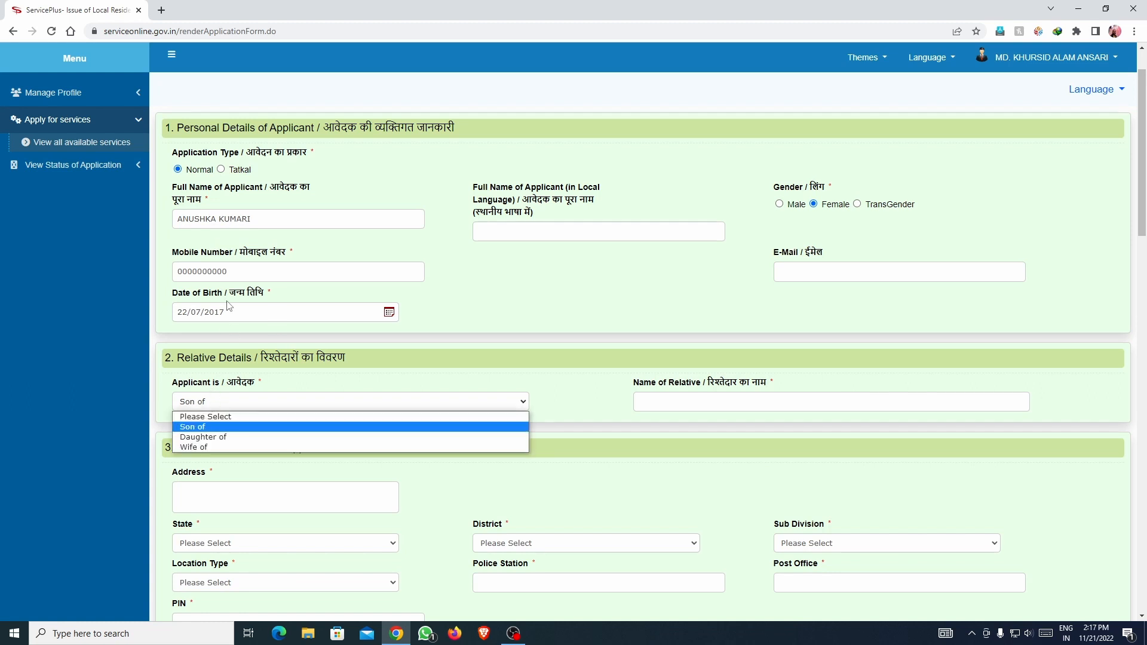
click(225, 437)
Enter the relative's full name and move down to the Permanent Address section.
click(676, 406)
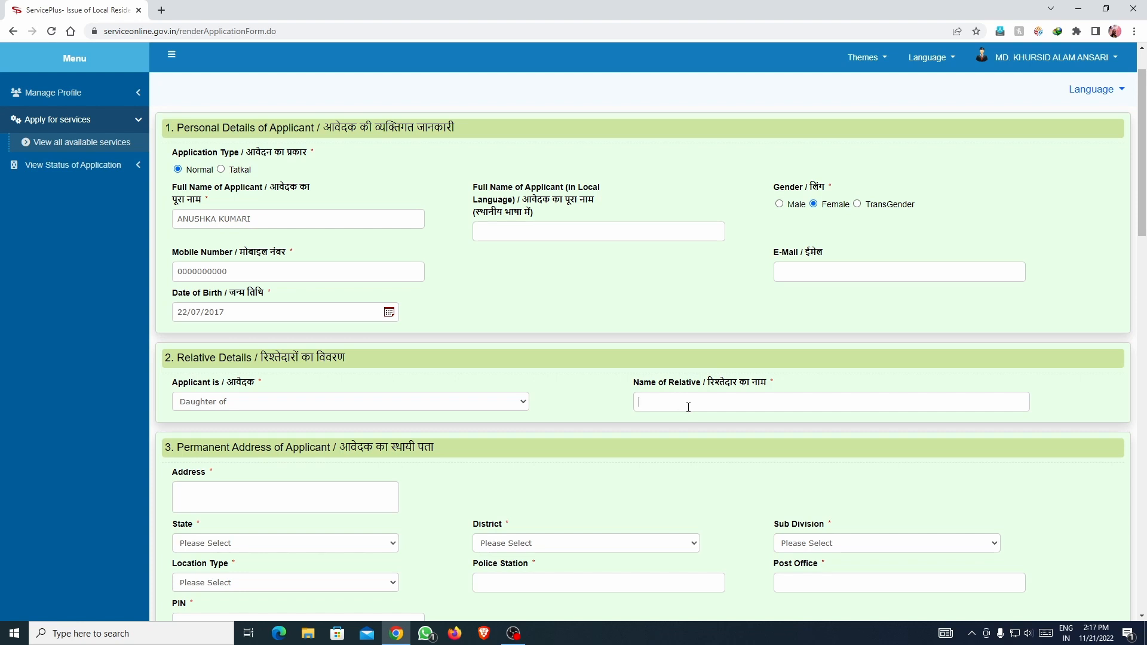
scroll(494, 374, down, 1)
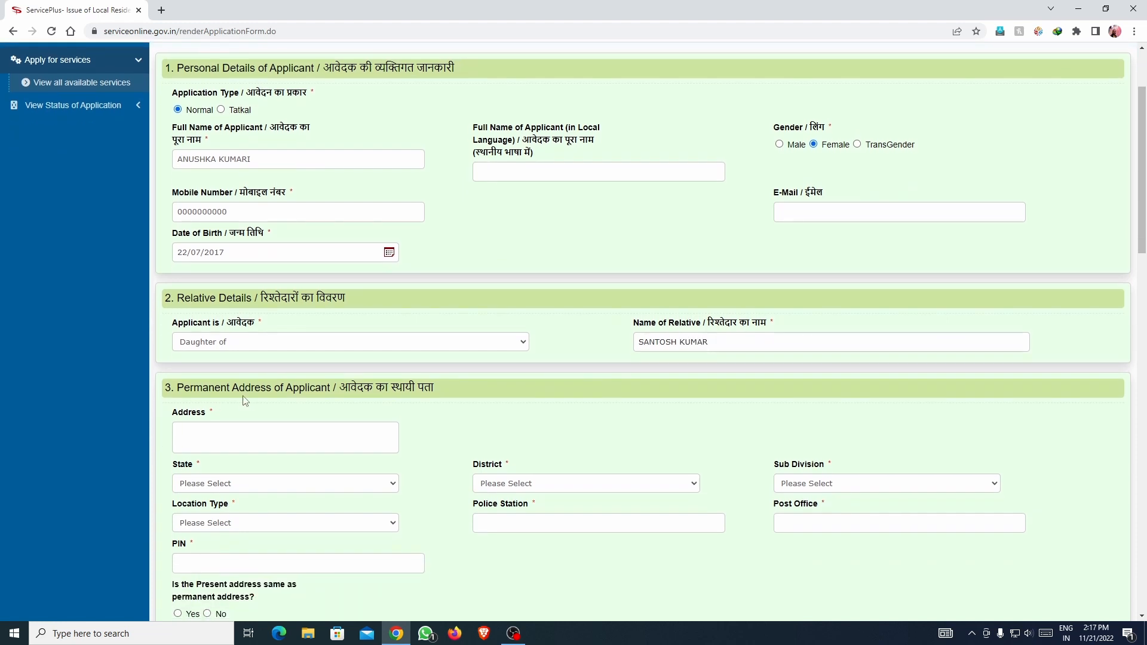
click(275, 431)
scroll(267, 371, down, 2)
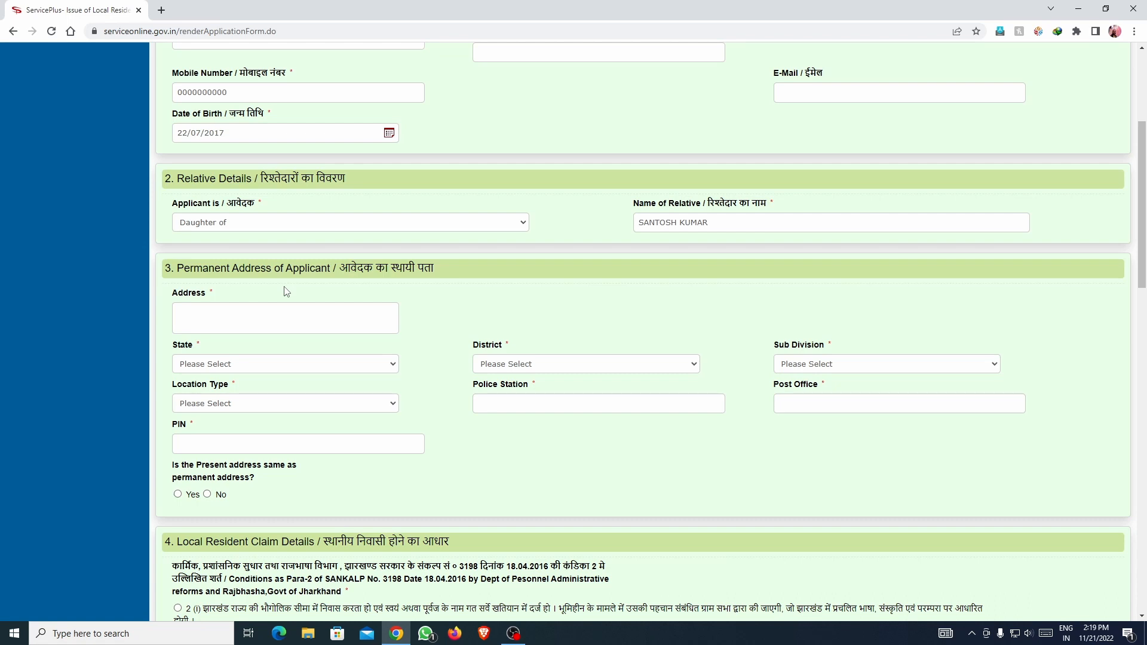
Enter HOCHAR as the permanent address and choose JHARKHAND as the state.
click(292, 318)
text(HOCHAR)
drag(293, 318, 168, 319)
click(234, 367)
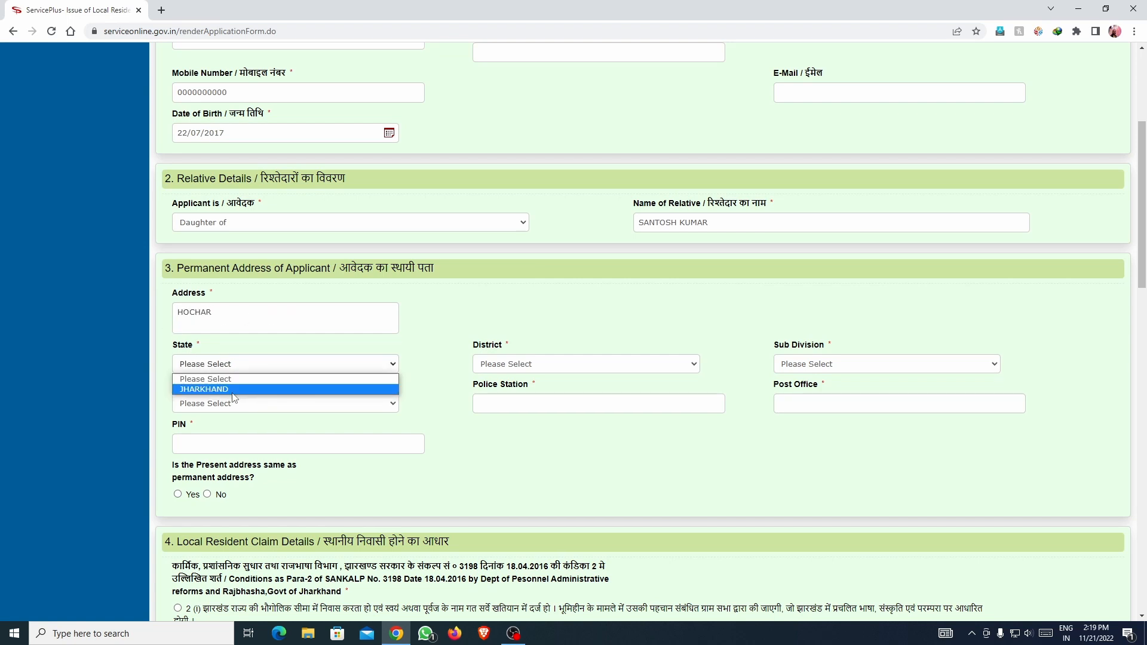
click(234, 389)
Choose RANCHI as the district.
click(496, 365)
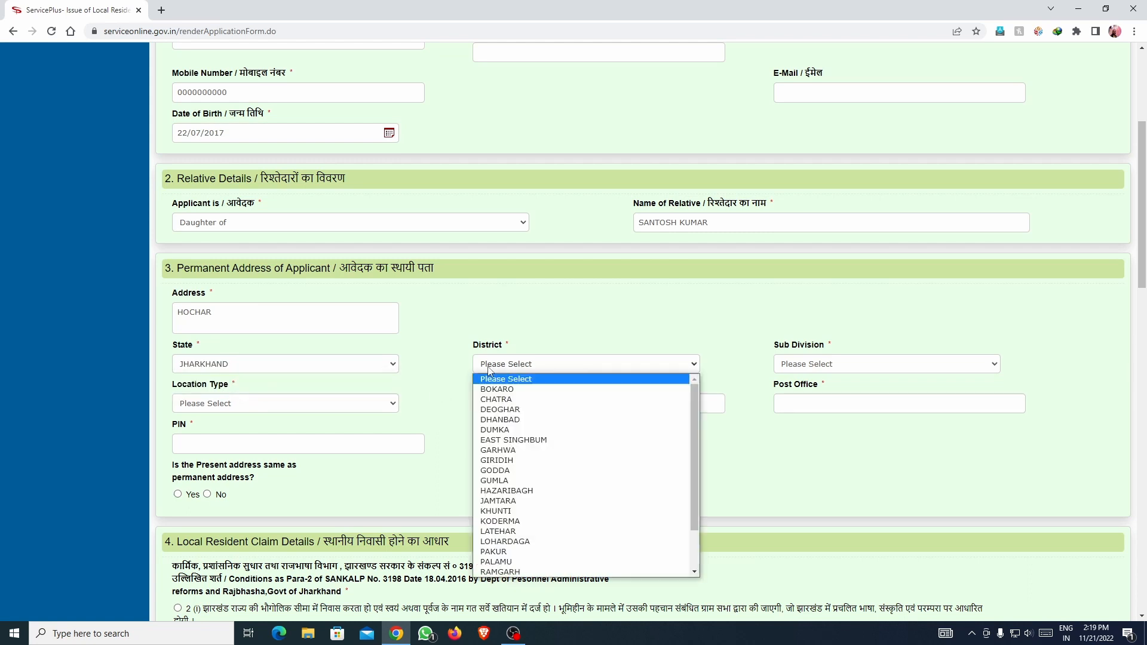
scroll(519, 477, down, 2)
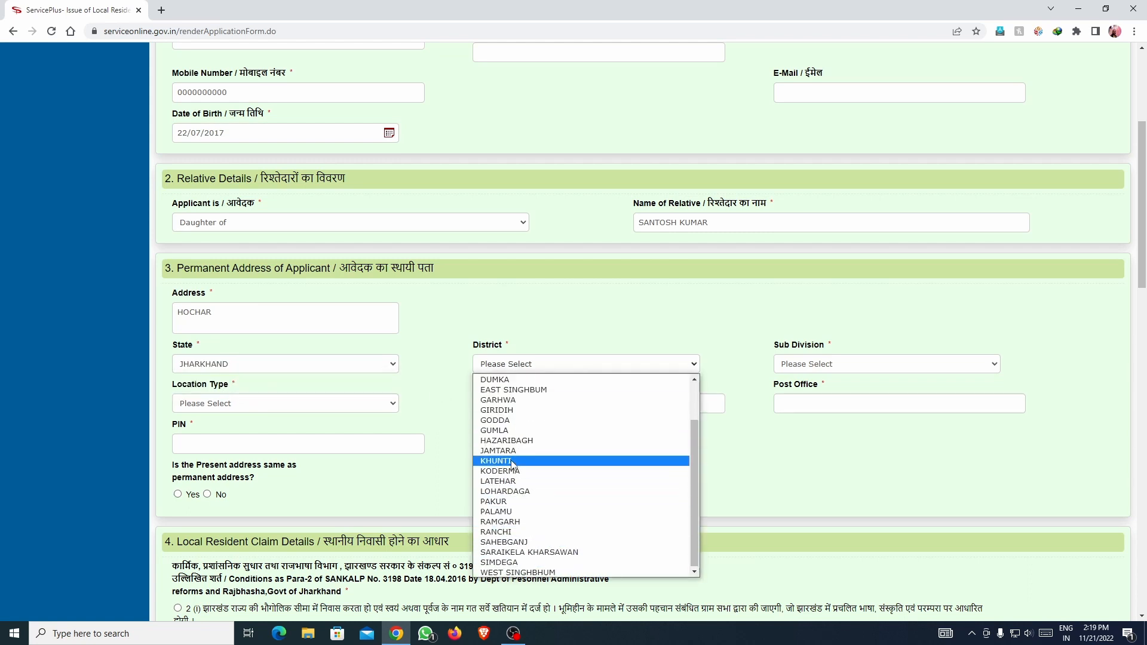
scroll(518, 473, up, 2)
key(Up)
key(Up)
key(Up)
key(Up)
key(Down)
key(Down)
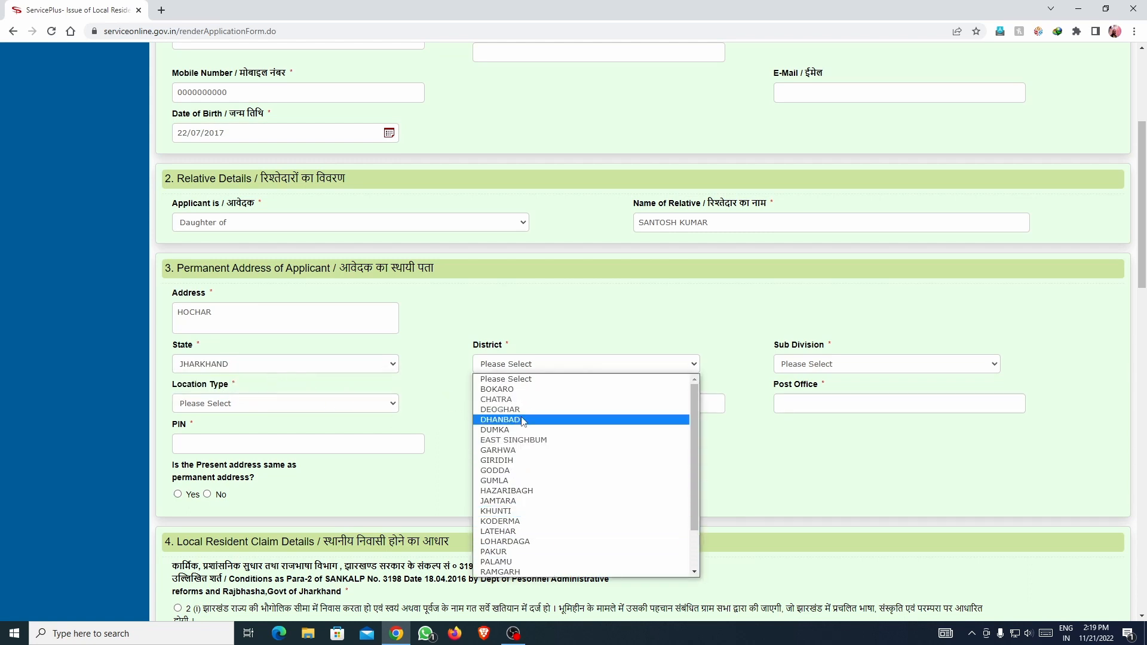
key(Up)
scroll(502, 430, down, 2)
click(502, 532)
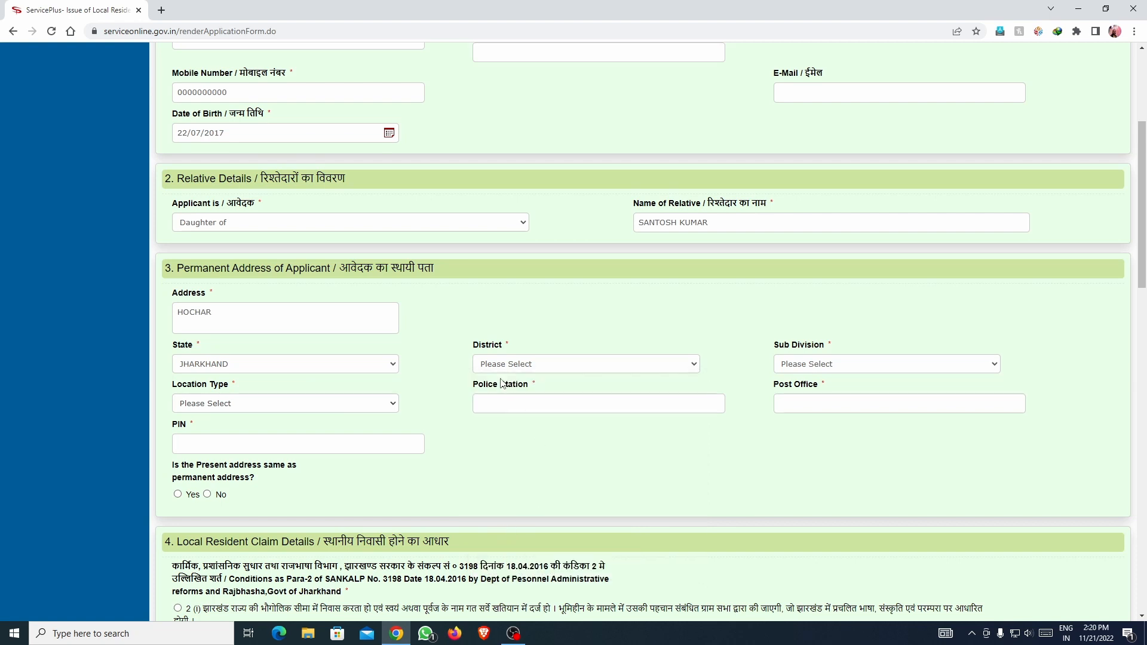
Set the sub division to RANCHI.
click(829, 369)
click(820, 400)
click(815, 364)
click(807, 400)
click(252, 409)
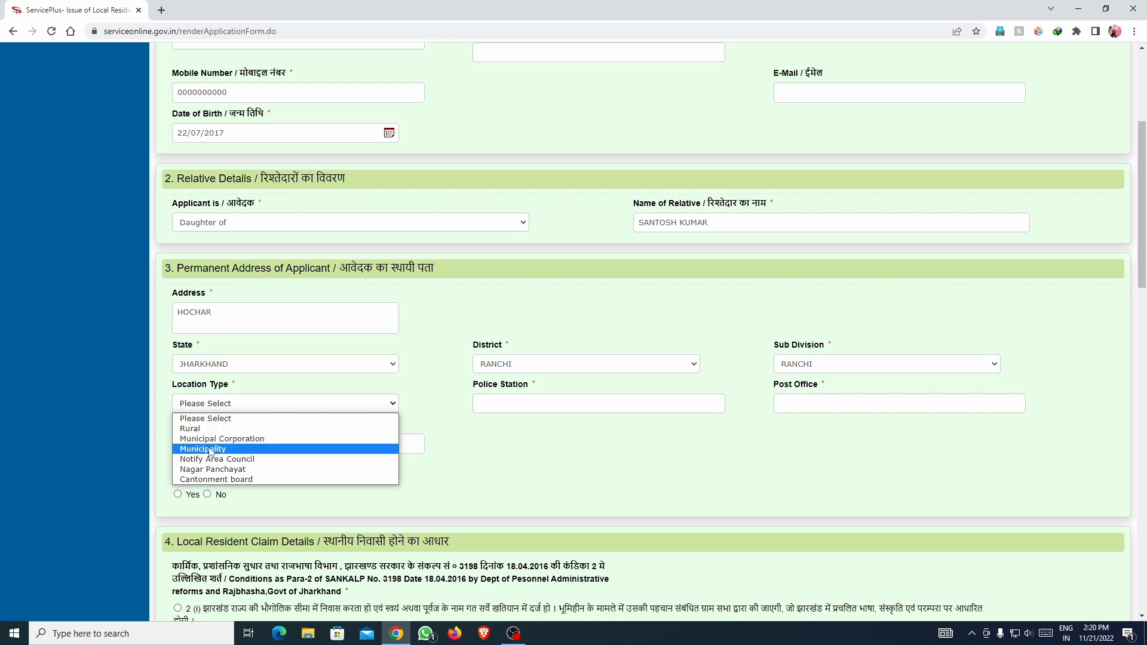
Set location type to Rural, police station KANKE and post office HUSIR.
click(208, 441)
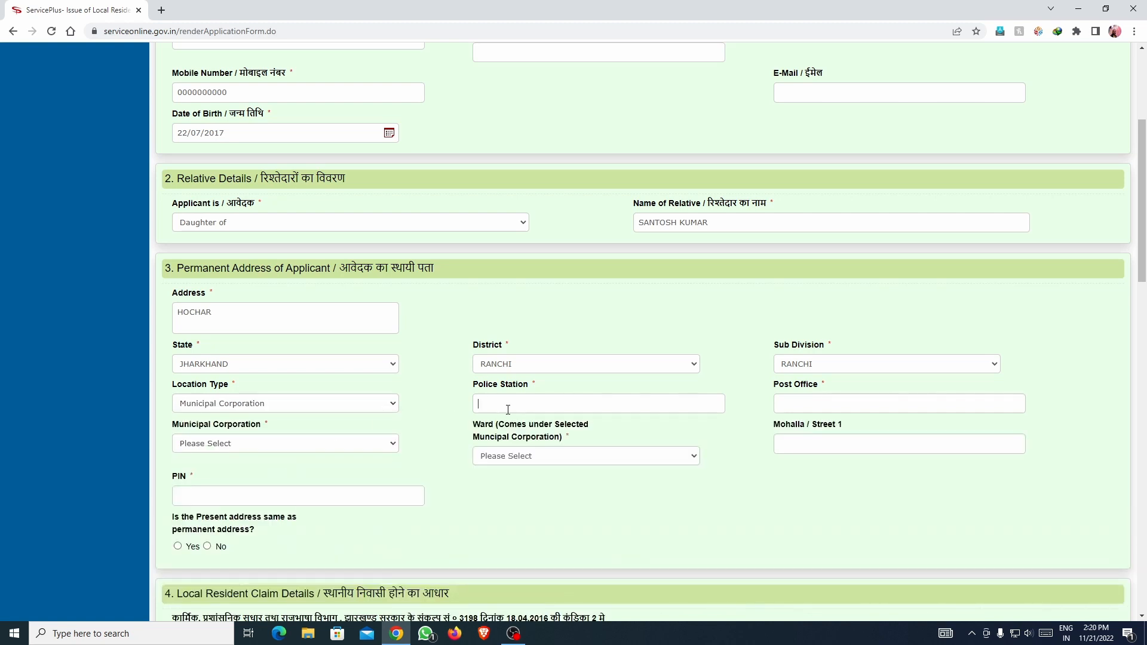
click(239, 404)
click(218, 427)
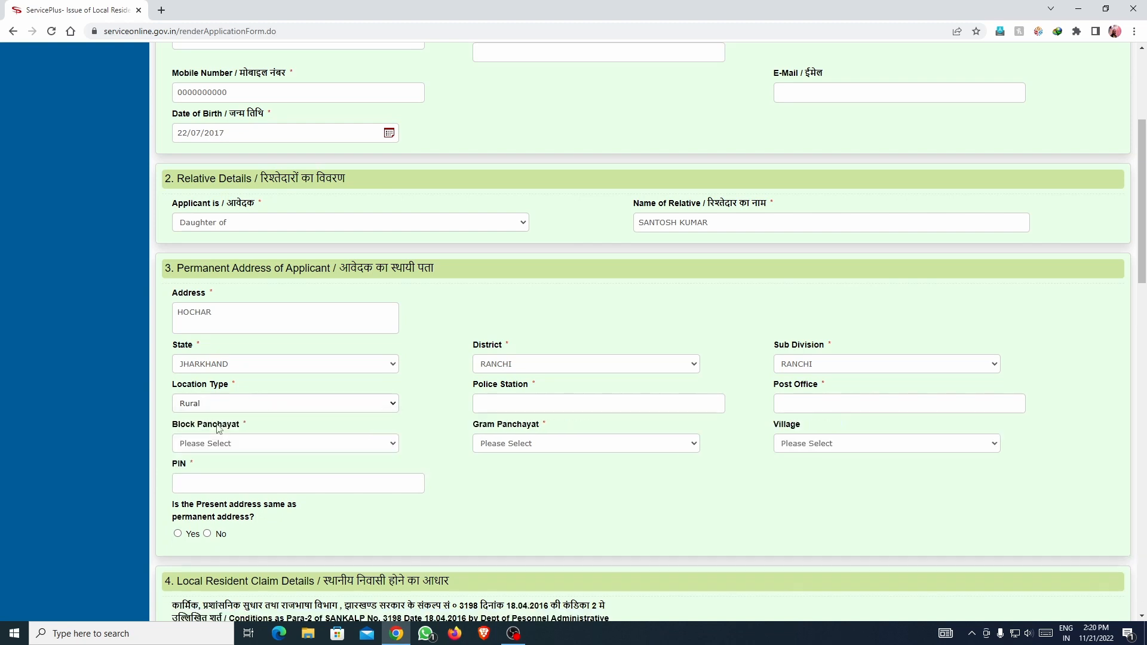
click(530, 410)
text(KANKE)
click(798, 411)
text(HUSIR)
Choose KANKE as block panchayat and HOCHAR as gram panchayat.
click(236, 446)
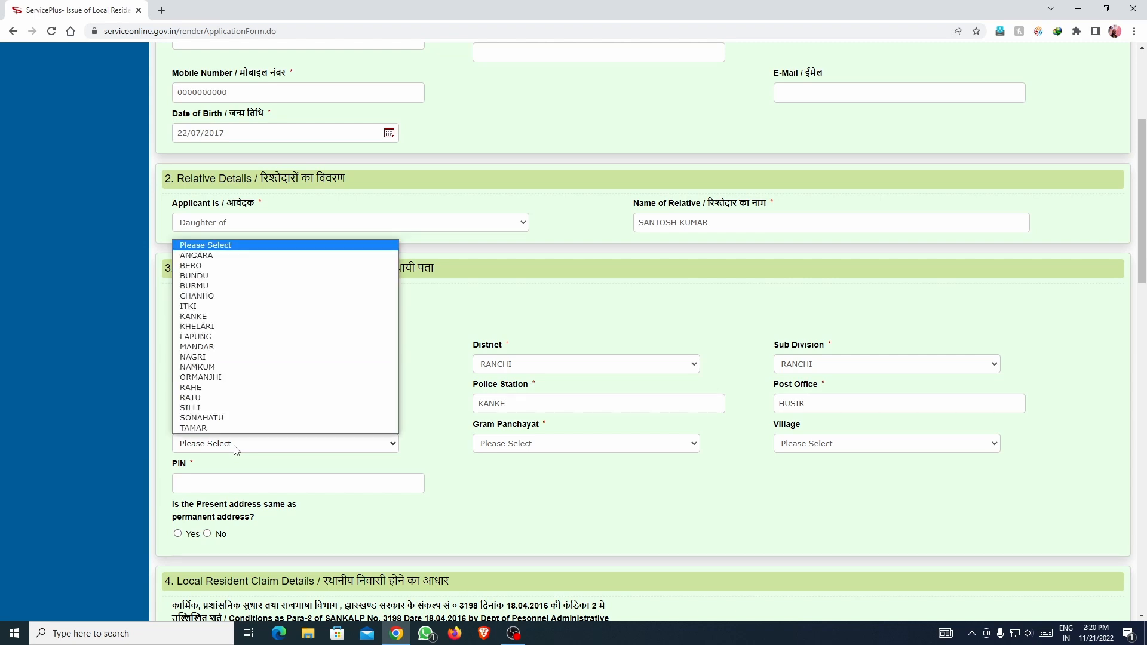
click(230, 318)
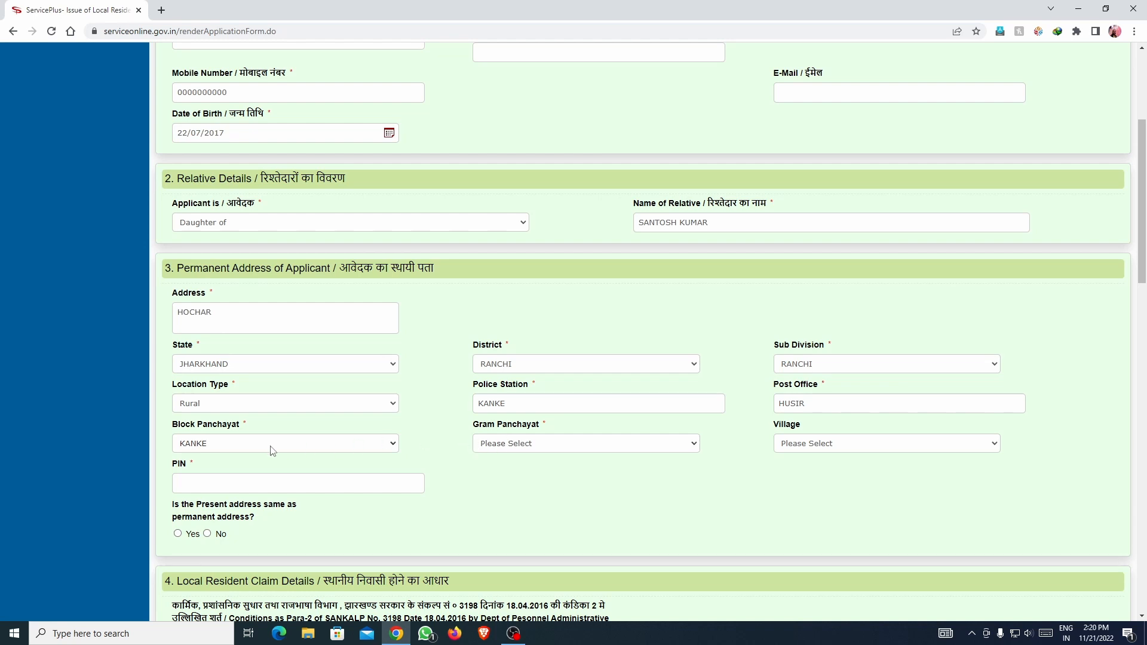
click(513, 448)
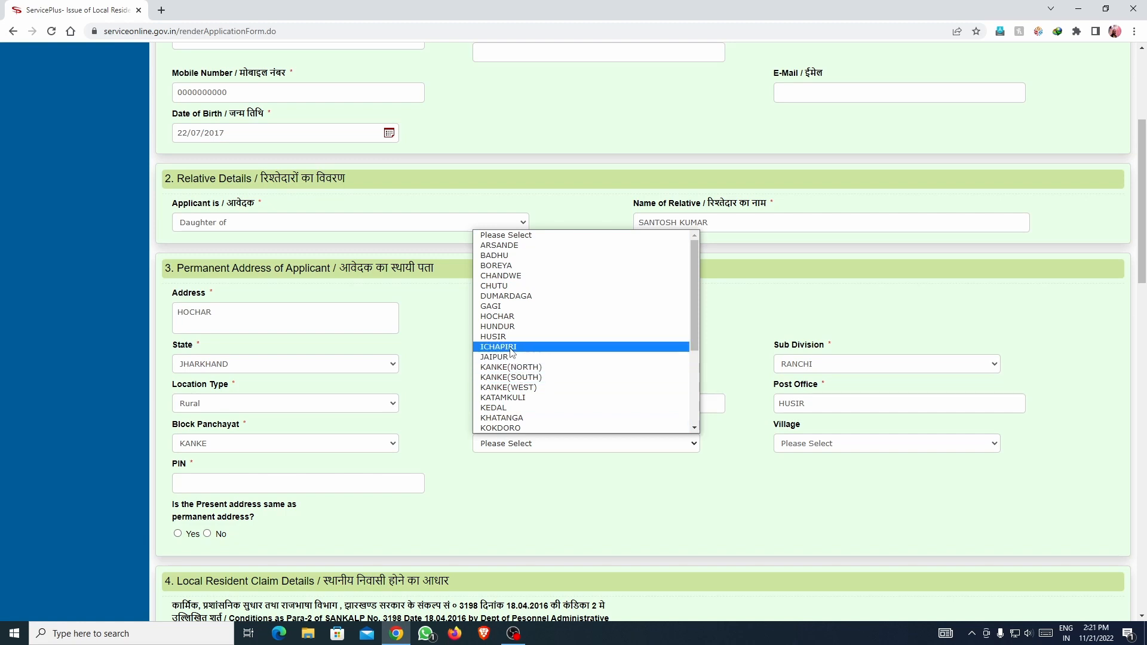
click(512, 320)
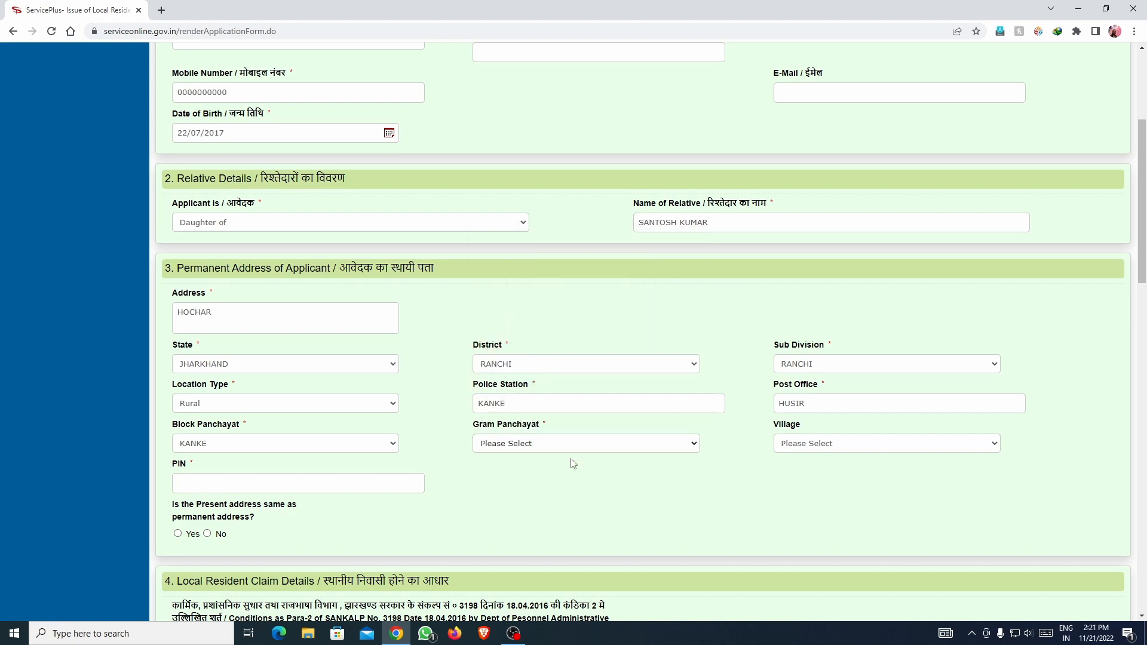
Choose Hochar as the village and enter PIN code 834006.
click(825, 443)
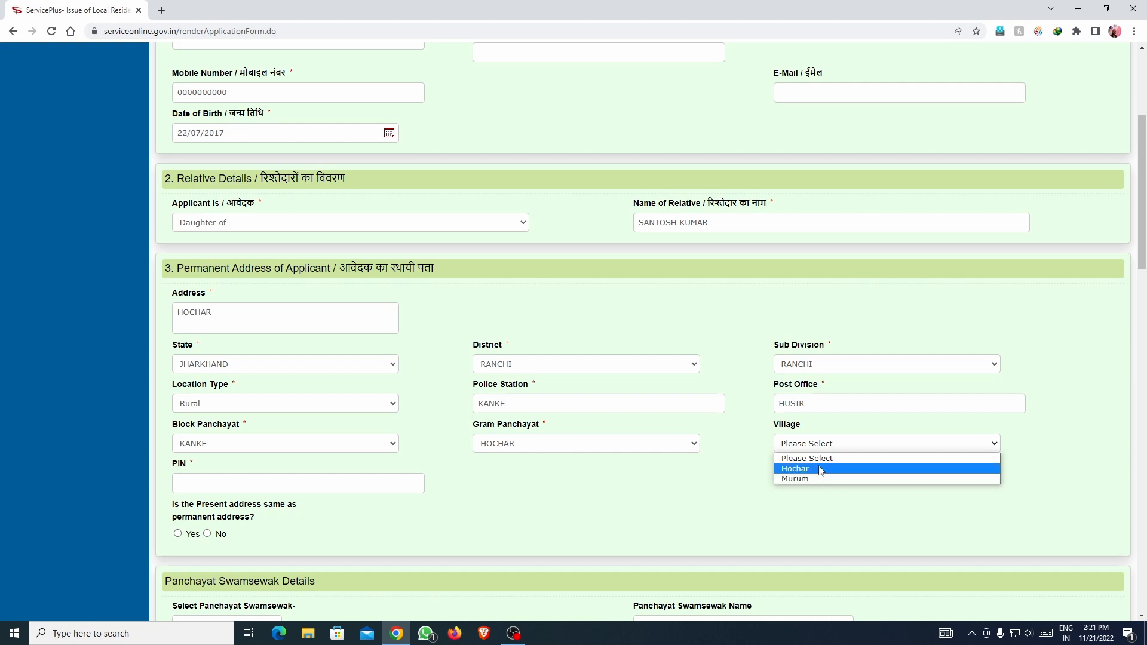
click(751, 466)
click(827, 450)
click(802, 470)
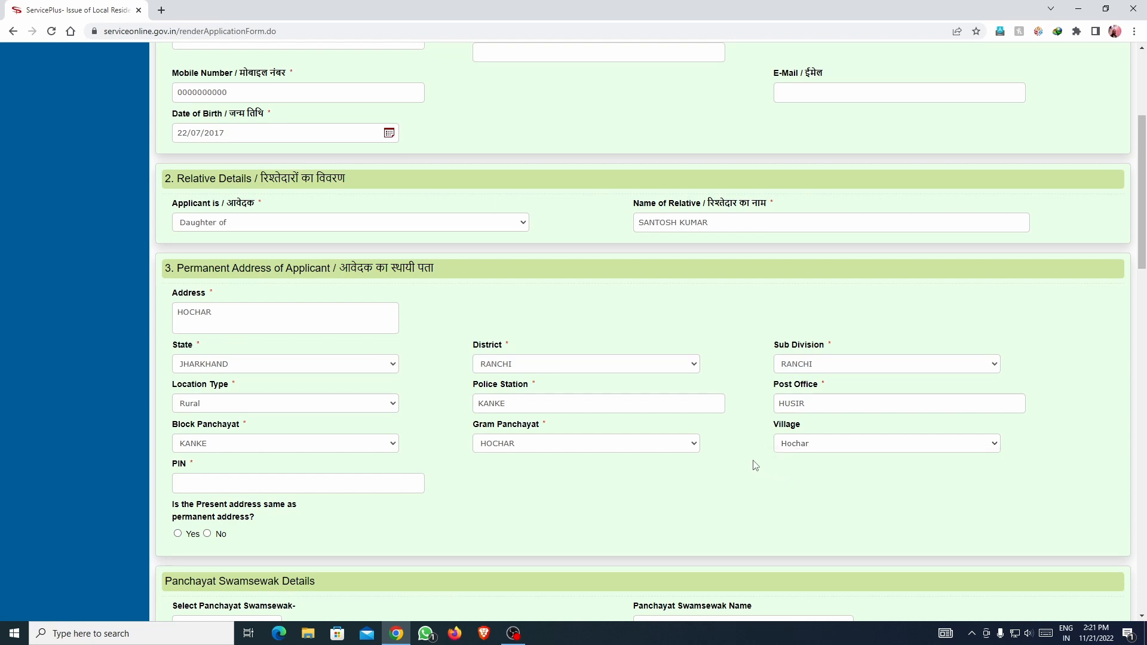
click(337, 488)
text(834006)
scroll(330, 452, down, 2)
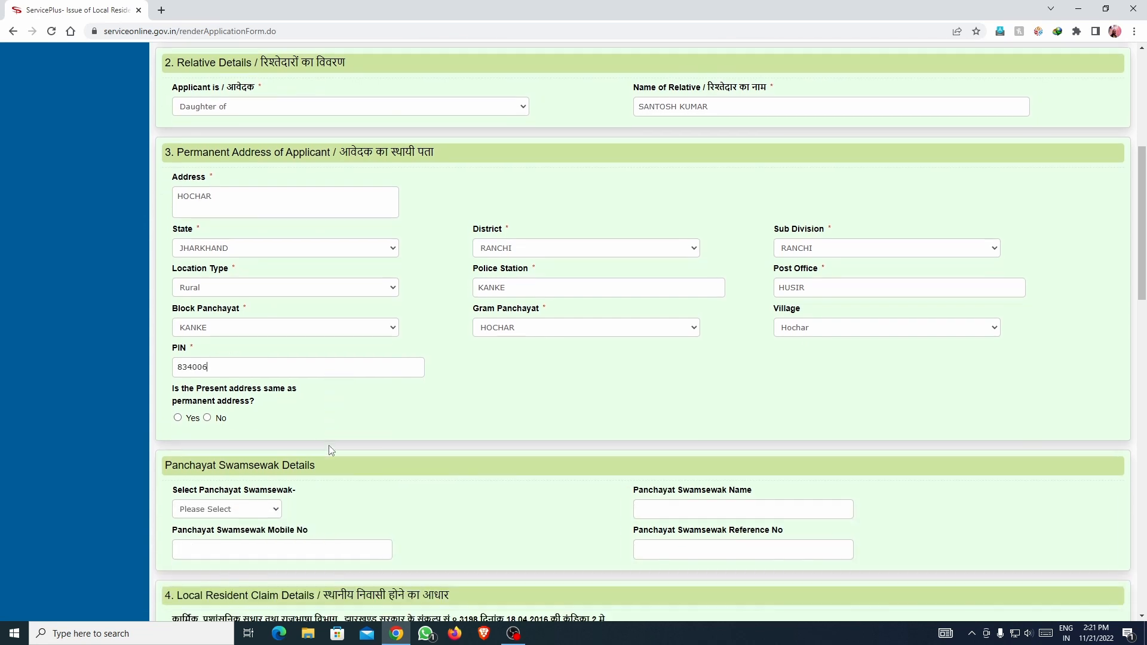
Answer Yes to 'Is the Present address same as permanent address?'.
click(207, 414)
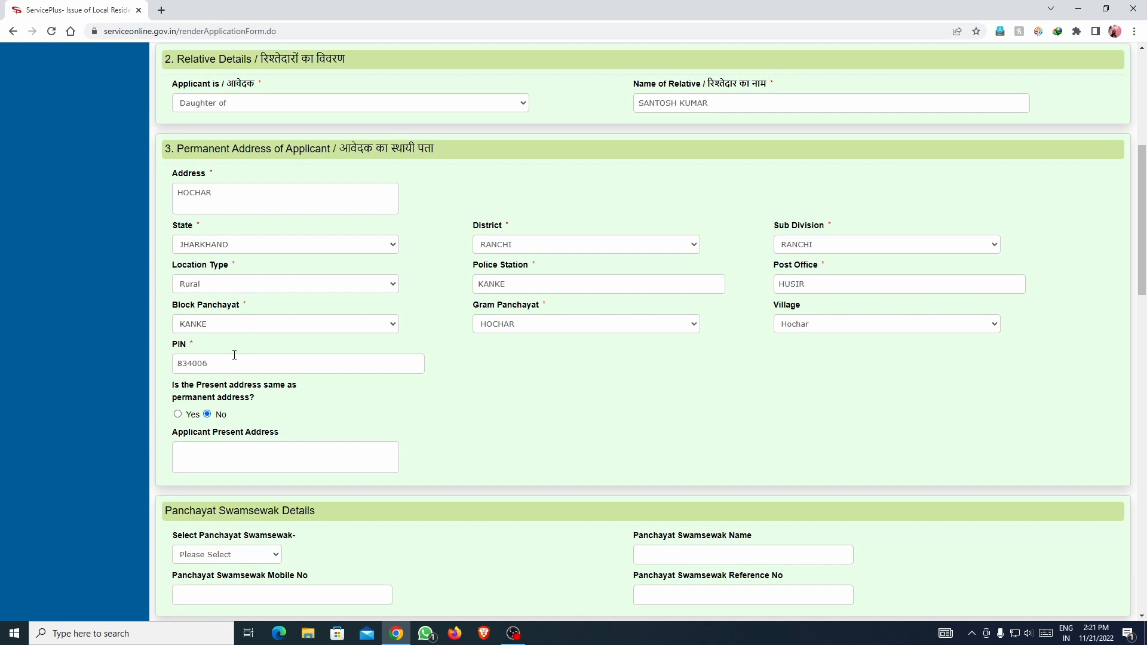
click(178, 415)
scroll(303, 406, down, 1)
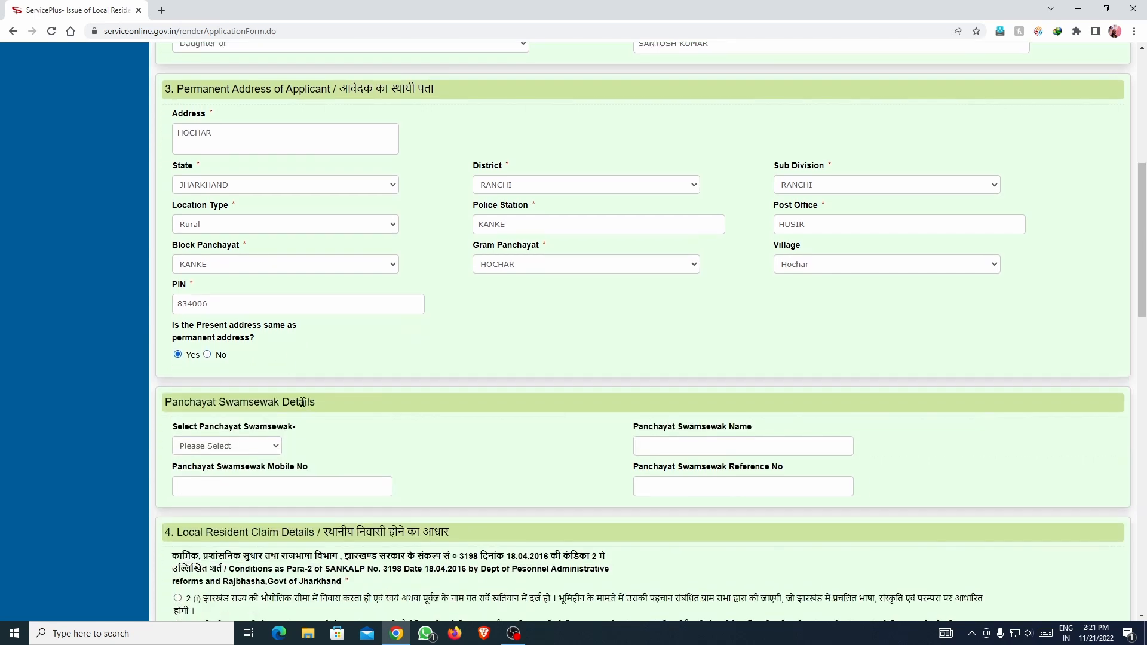
scroll(302, 403, down, 1)
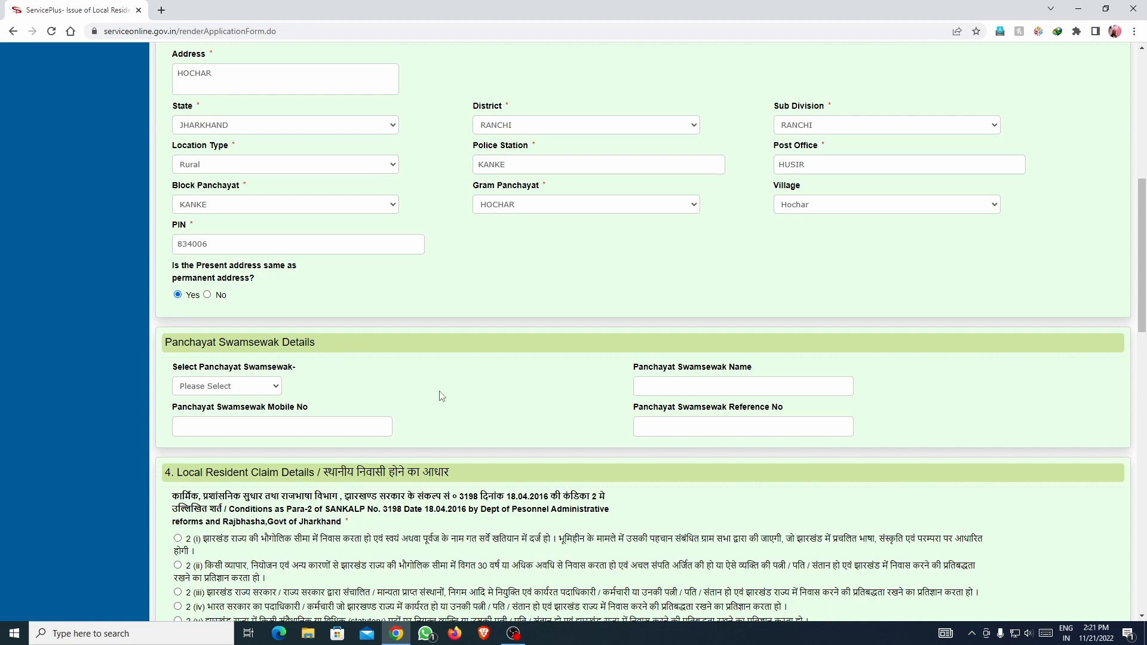
scroll(432, 388, down, 3)
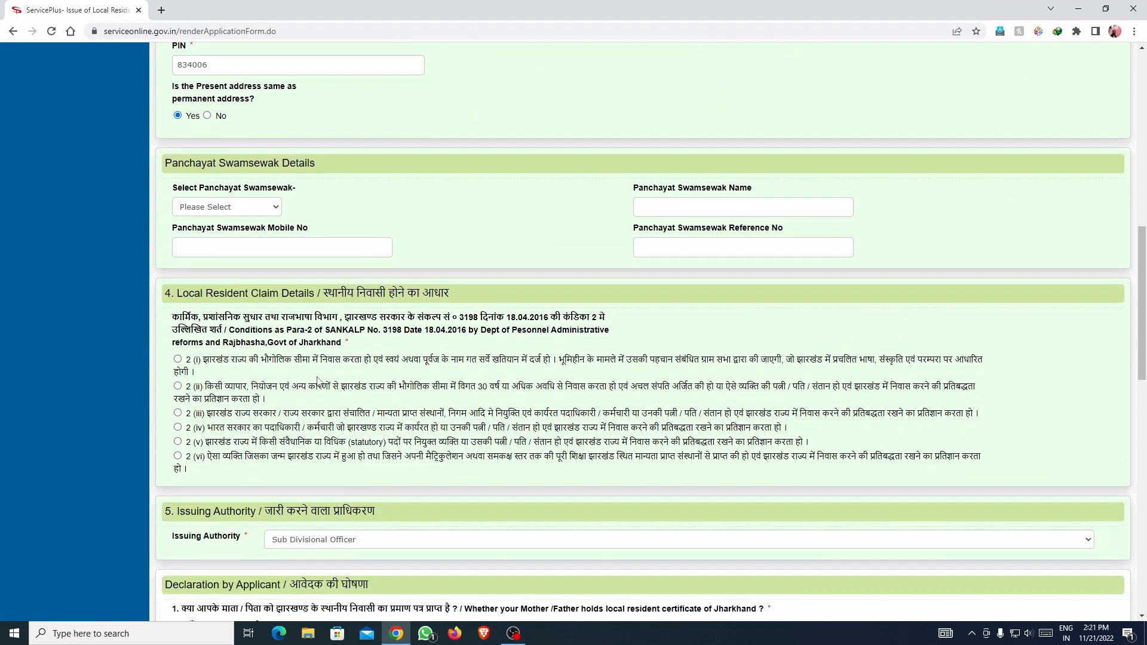
scroll(261, 362, down, 1)
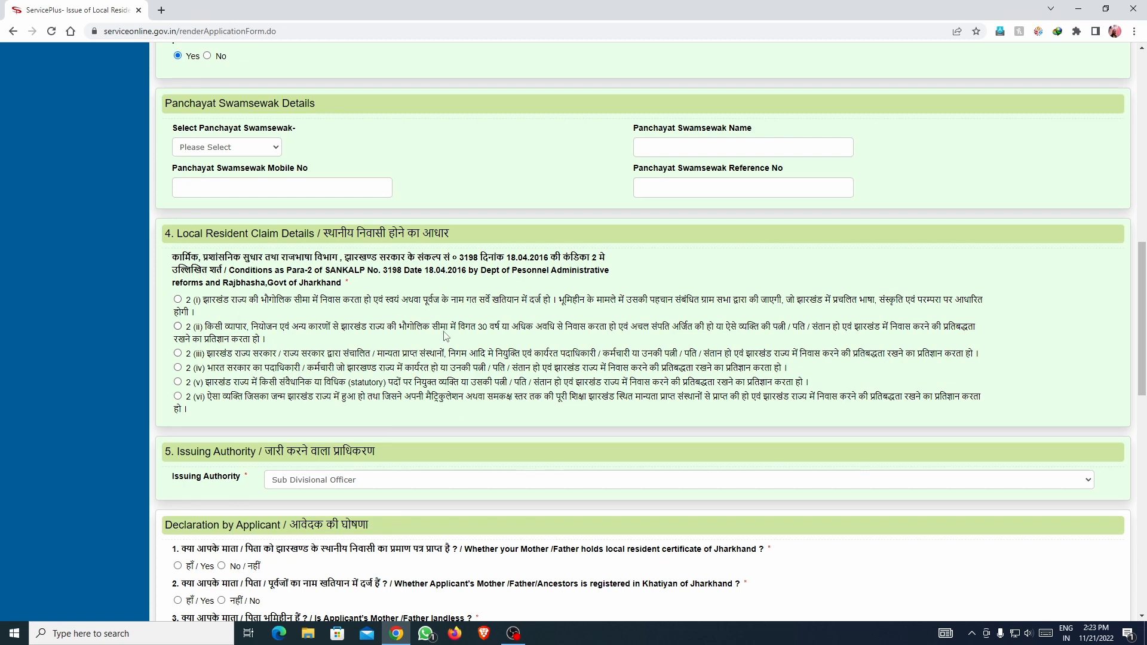
Review claim conditions 2(ii) to 2(vi), then settle on condition 2(i).
click(178, 300)
drag(478, 328, 497, 331)
click(544, 331)
click(178, 354)
click(177, 368)
click(178, 383)
click(179, 397)
click(186, 303)
scroll(229, 310, down, 4)
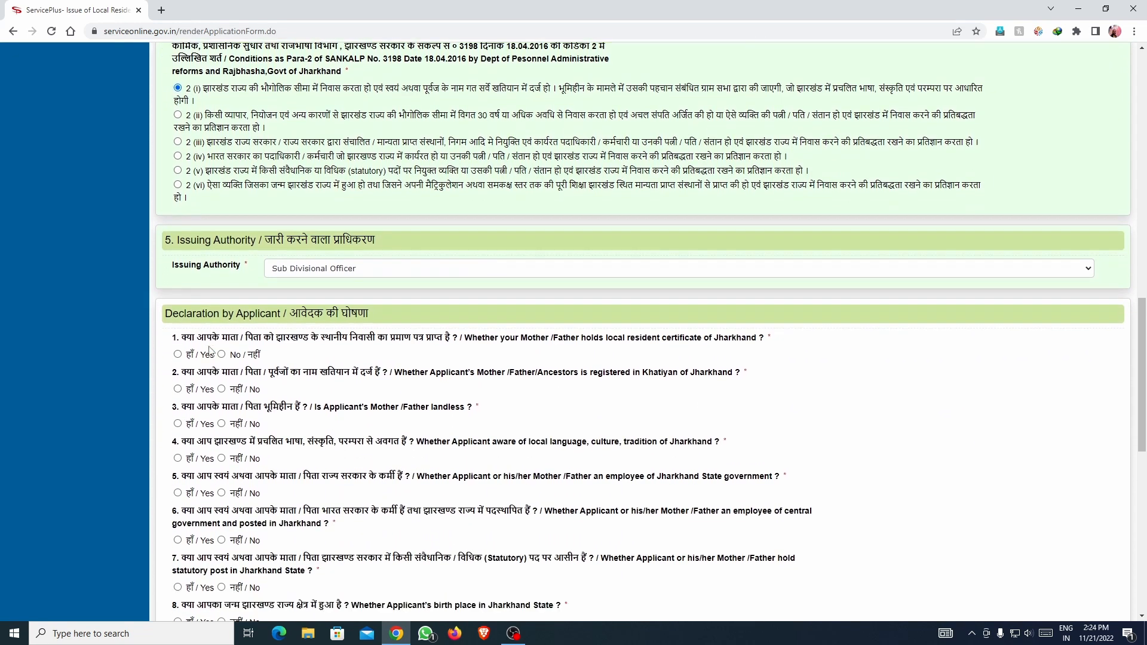
scroll(210, 346, down, 1)
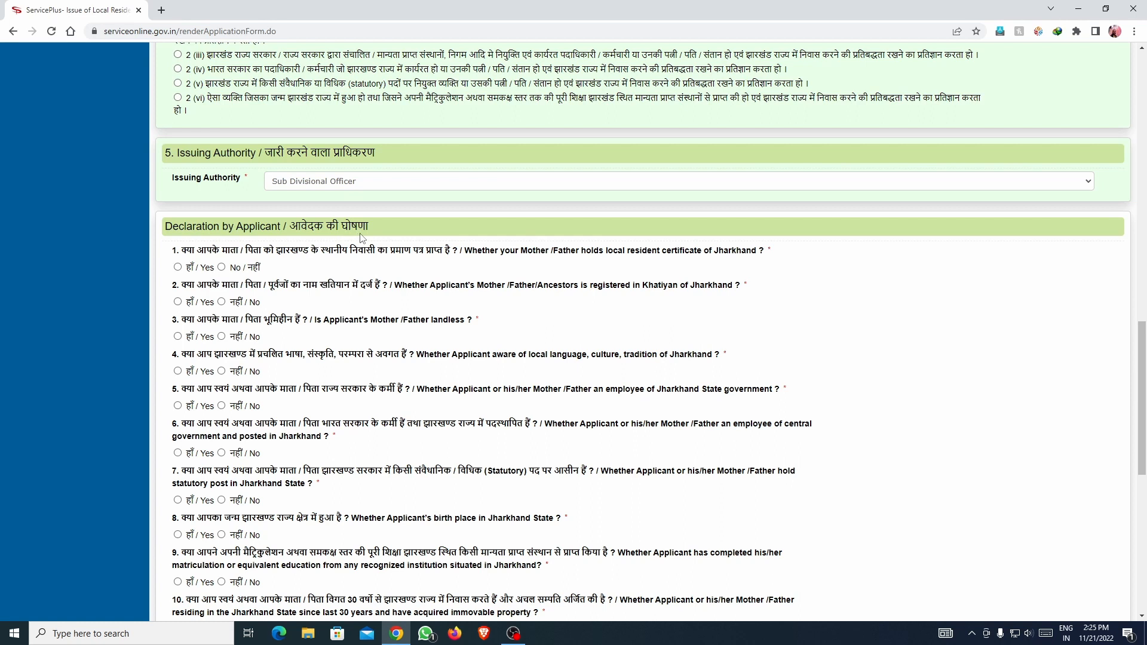
scroll(302, 284, down, 1)
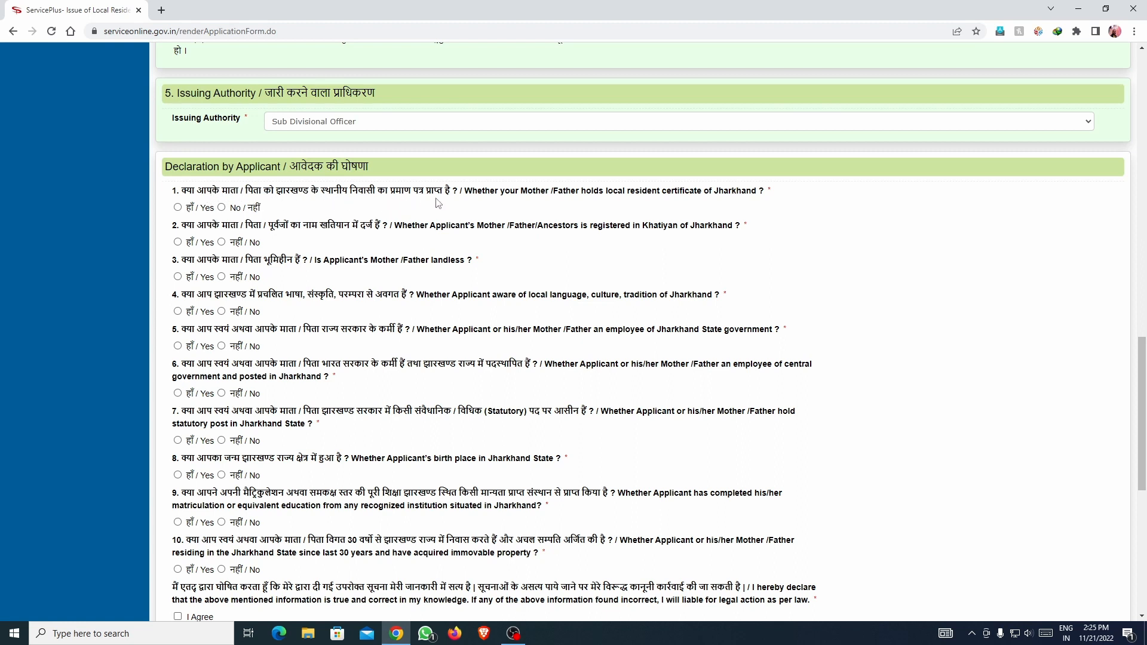
Answer declaration questions 1, 2 and 4 with Yes and question 3 with No.
click(178, 208)
click(221, 207)
click(178, 208)
click(178, 242)
scroll(233, 251, down, 1)
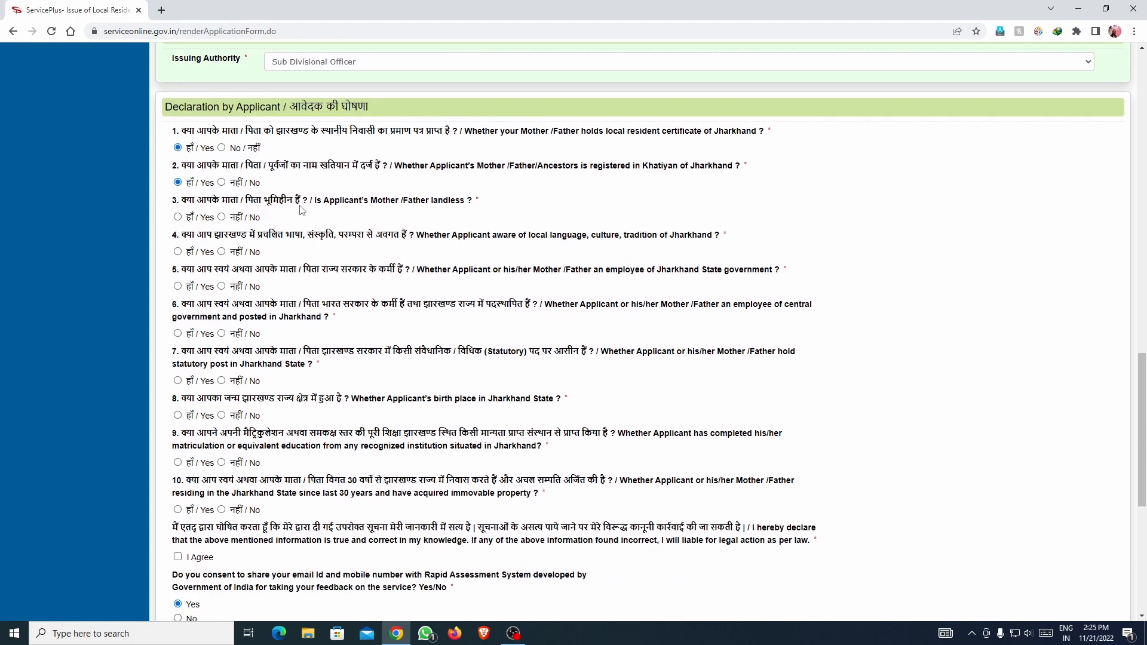
click(222, 217)
click(178, 252)
scroll(237, 254, down, 1)
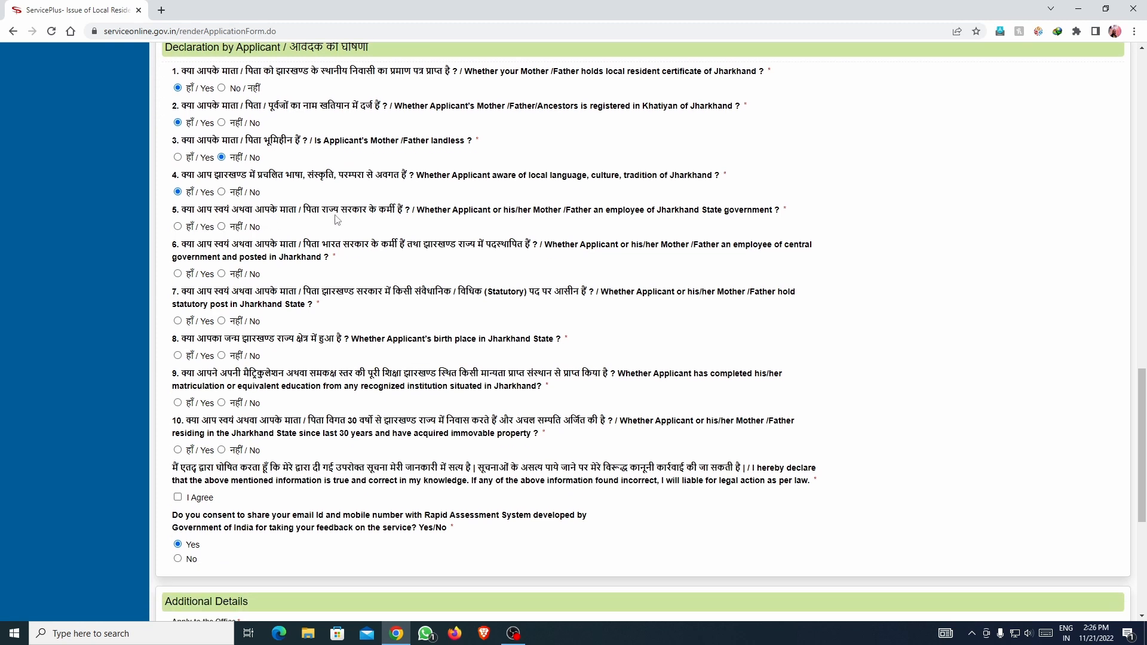
Answer questions 5, 6 and 7 with No and questions 8 and 9 with Yes.
click(222, 226)
click(178, 227)
click(222, 227)
scroll(269, 245, down, 1)
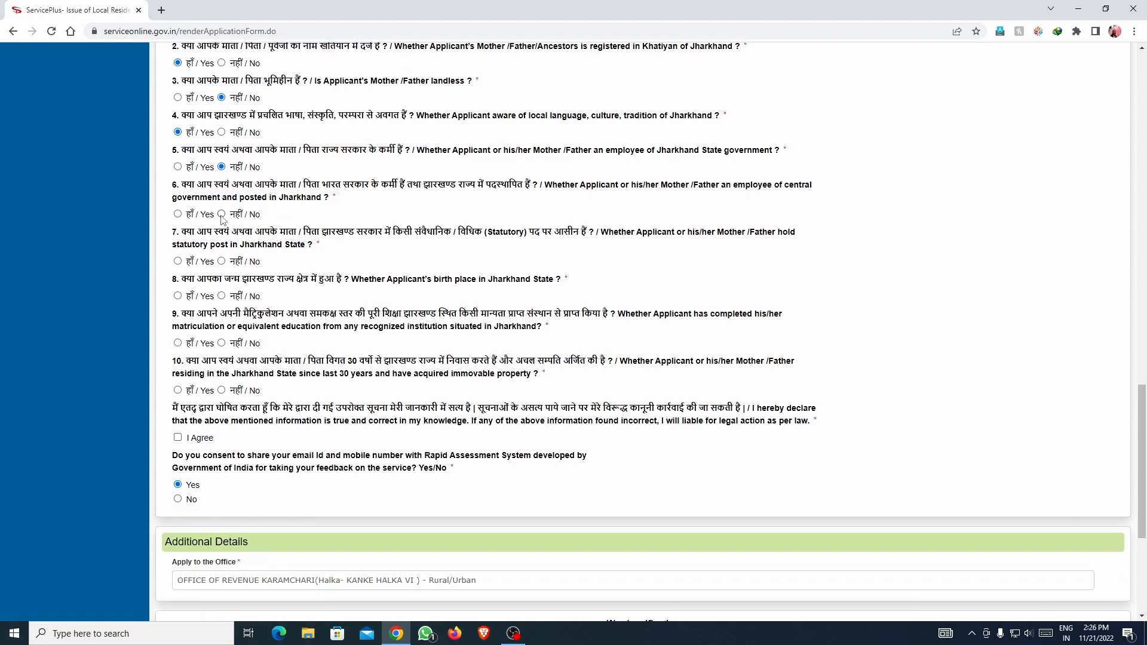
click(178, 214)
click(222, 214)
scroll(242, 227, down, 1)
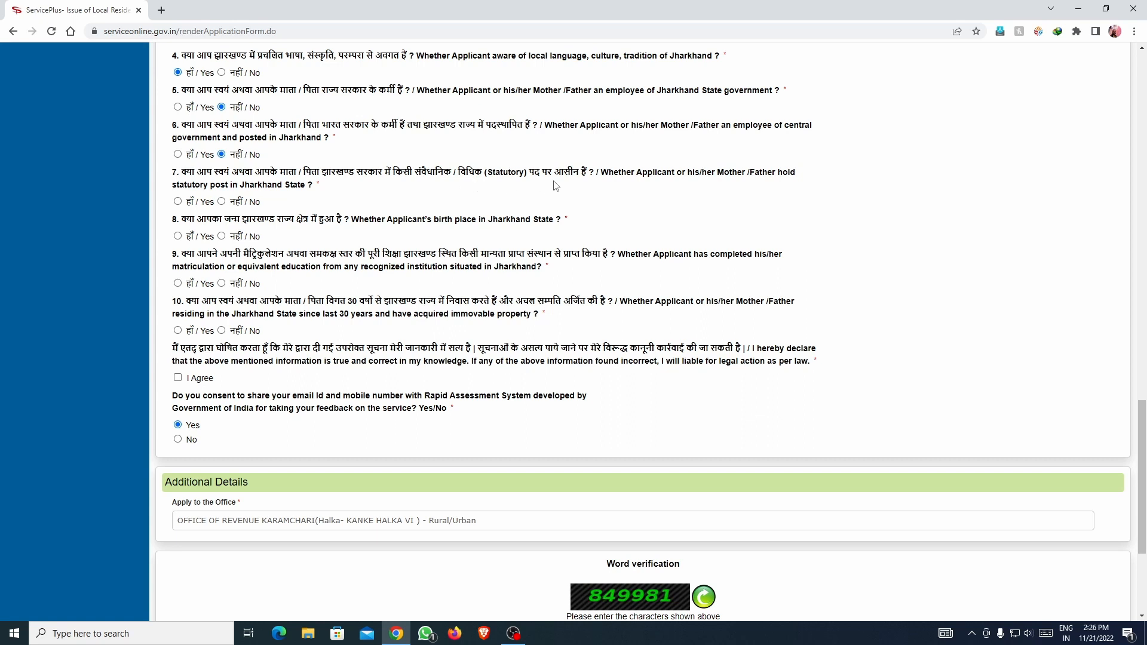
click(222, 202)
scroll(242, 216, down, 1)
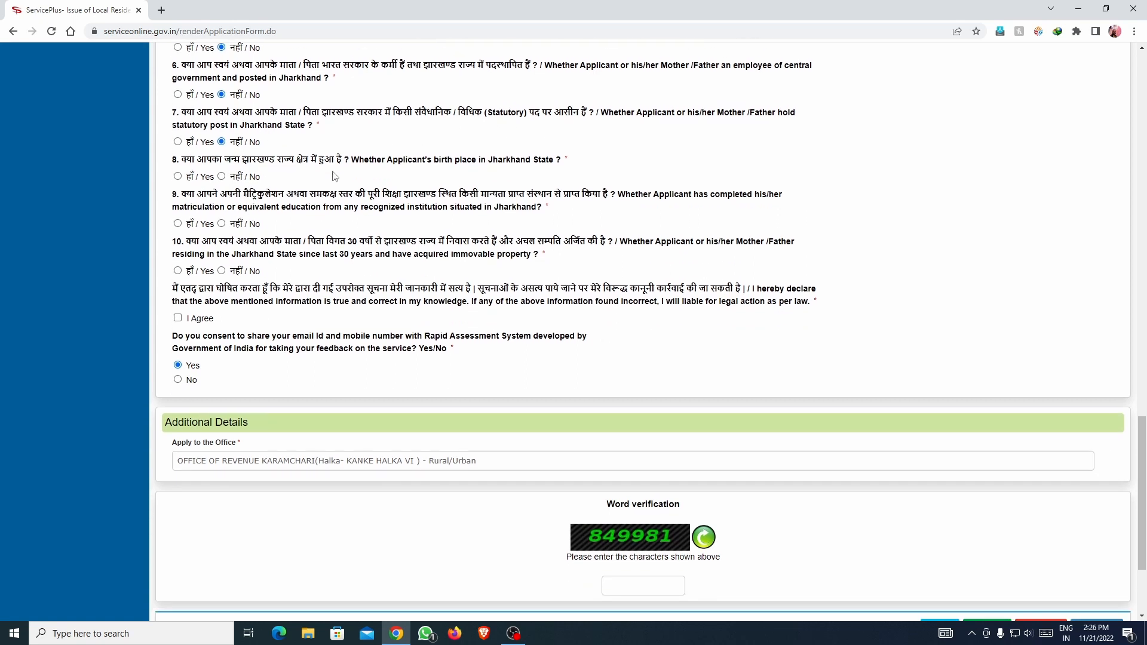
click(178, 176)
click(178, 224)
Answer Yes to question 10, tick I Agree, enter the captcha and submit.
click(178, 272)
click(178, 317)
scroll(397, 310, down, 2)
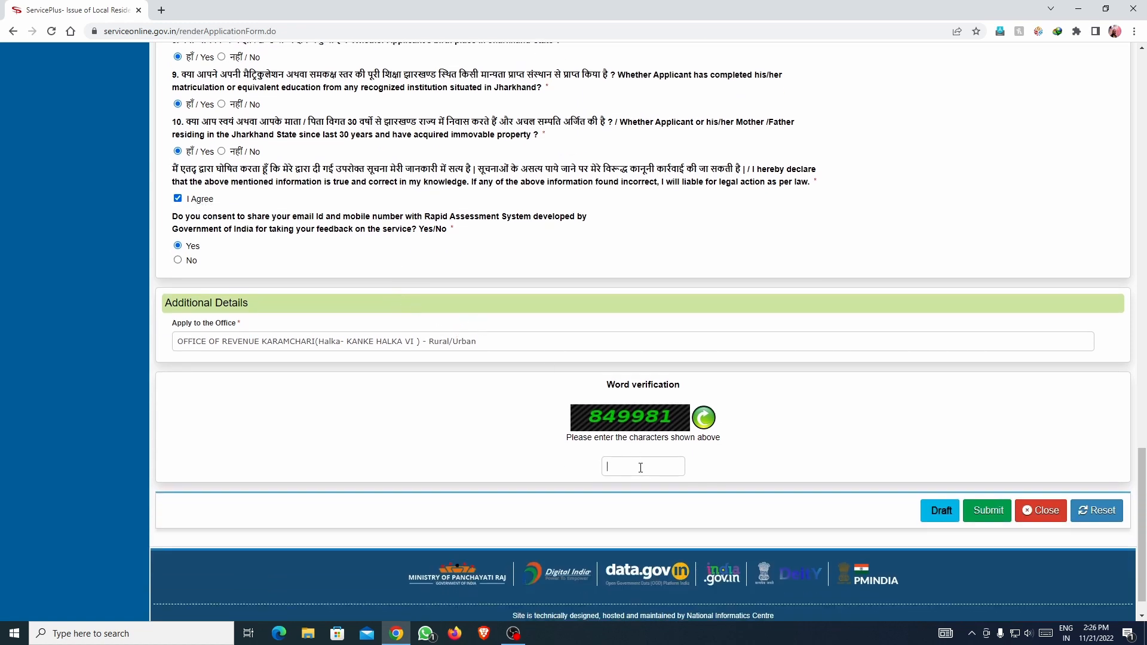
scroll(770, 419, down, 1)
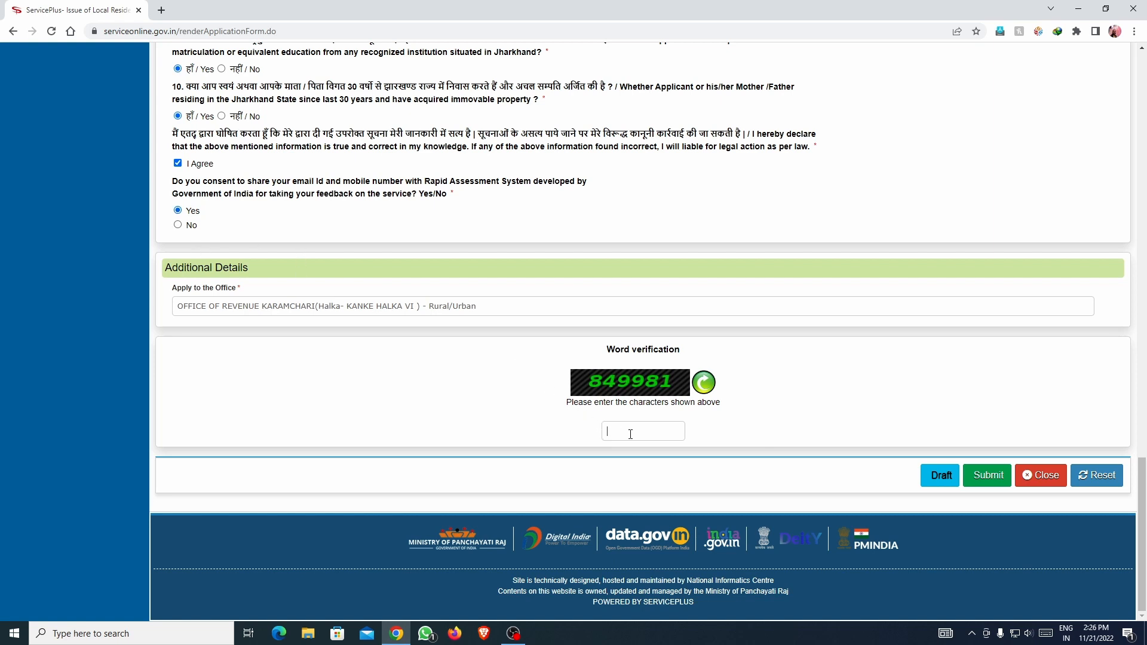
text(849981)
click(988, 475)
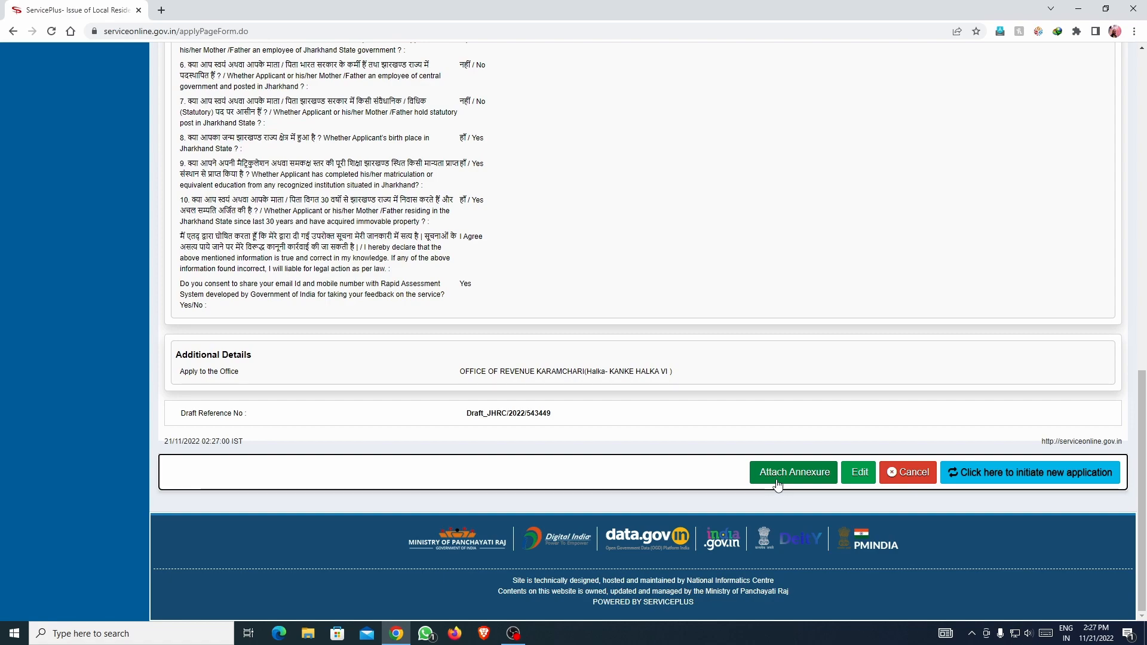
scroll(771, 478, up, 1)
scroll(768, 476, up, 20)
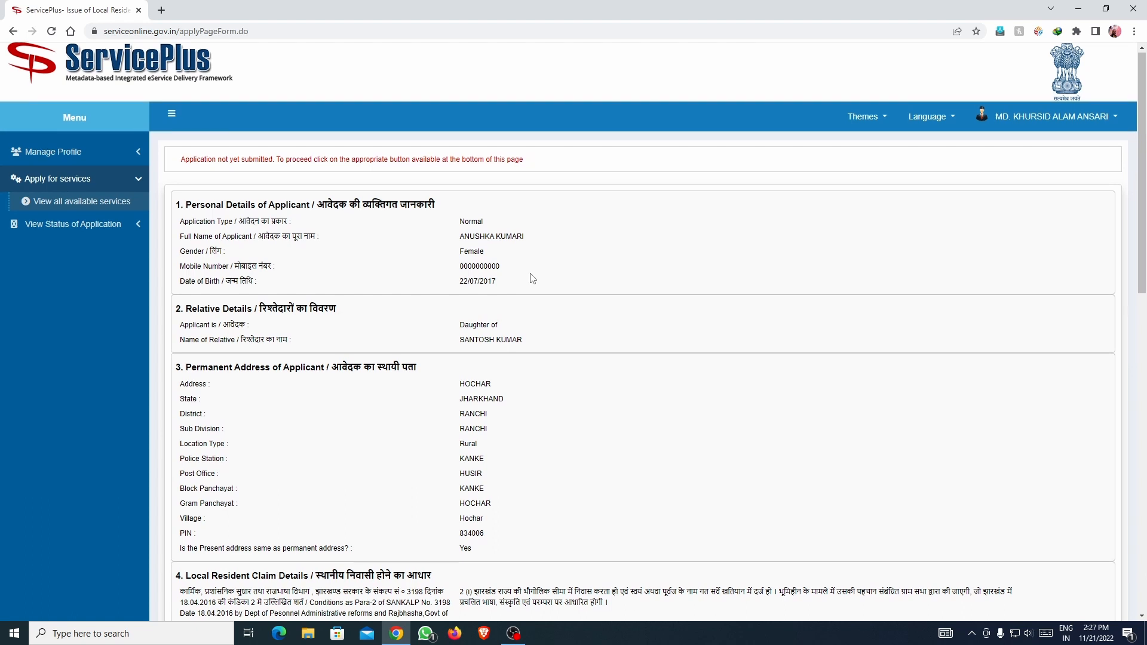
scroll(533, 278, down, 2)
scroll(533, 278, down, 2)
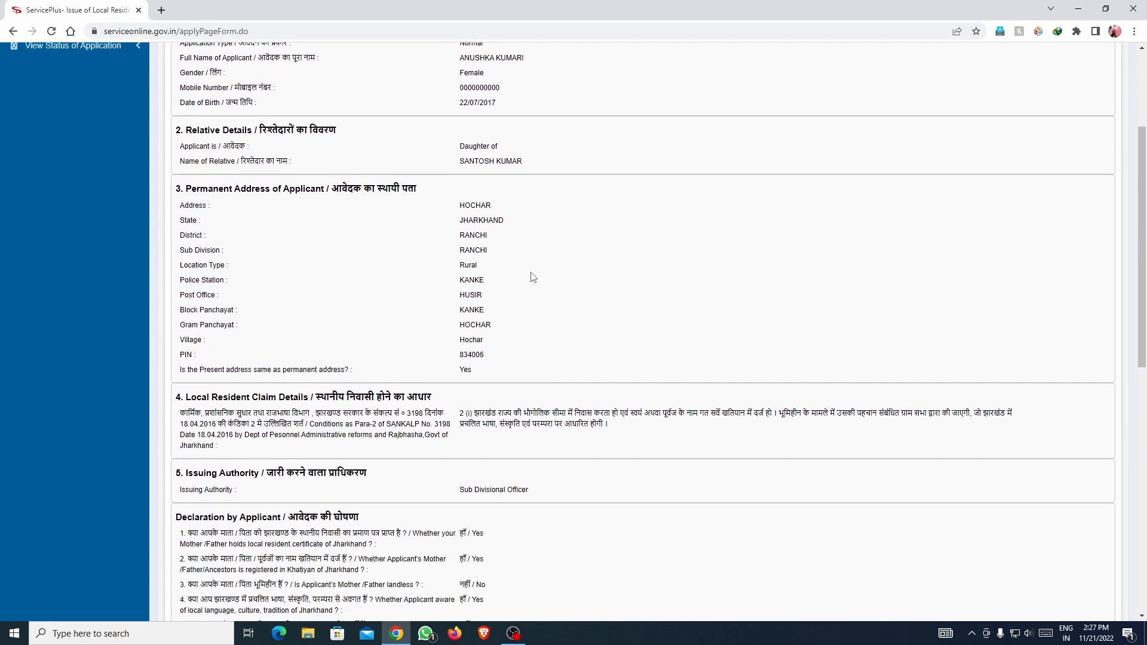
scroll(584, 290, down, 6)
scroll(616, 304, down, 3)
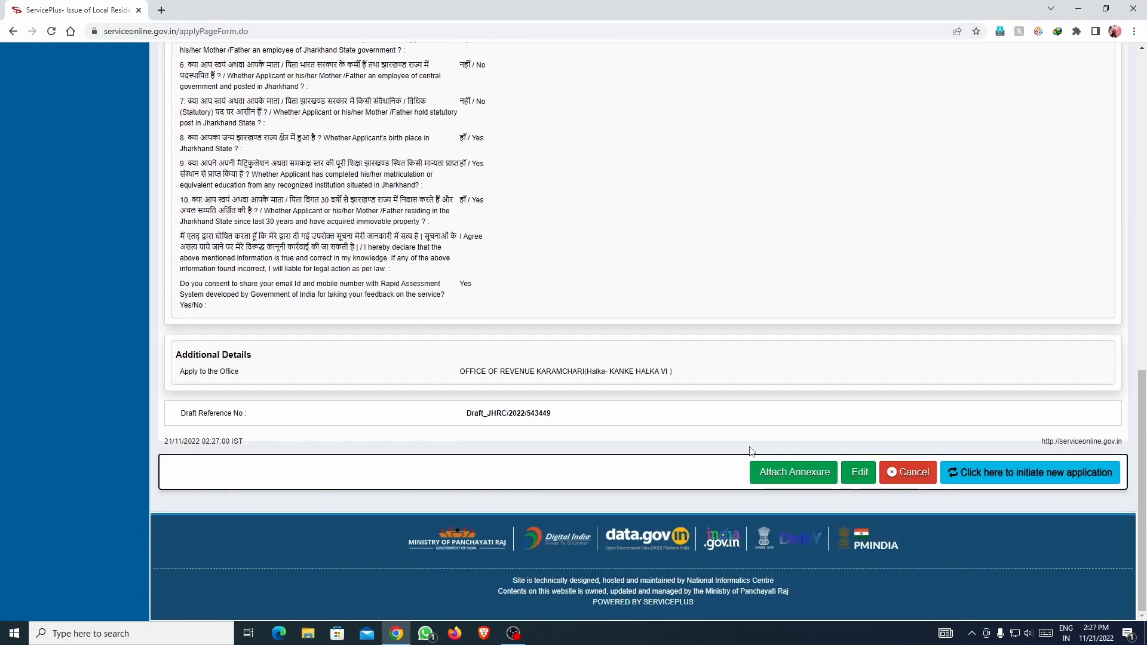
Go to the Attach Annexure page for the draft application.
click(800, 474)
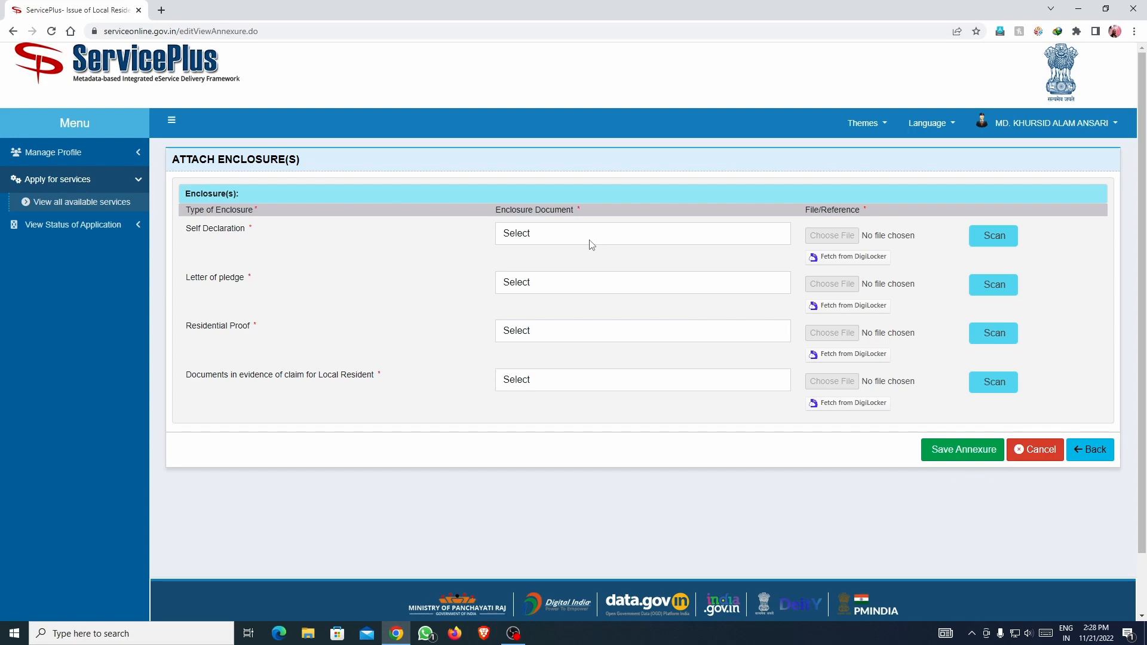
Open the RECI desktop folder and batch-rename all nine scans to 1.
click(1079, 8)
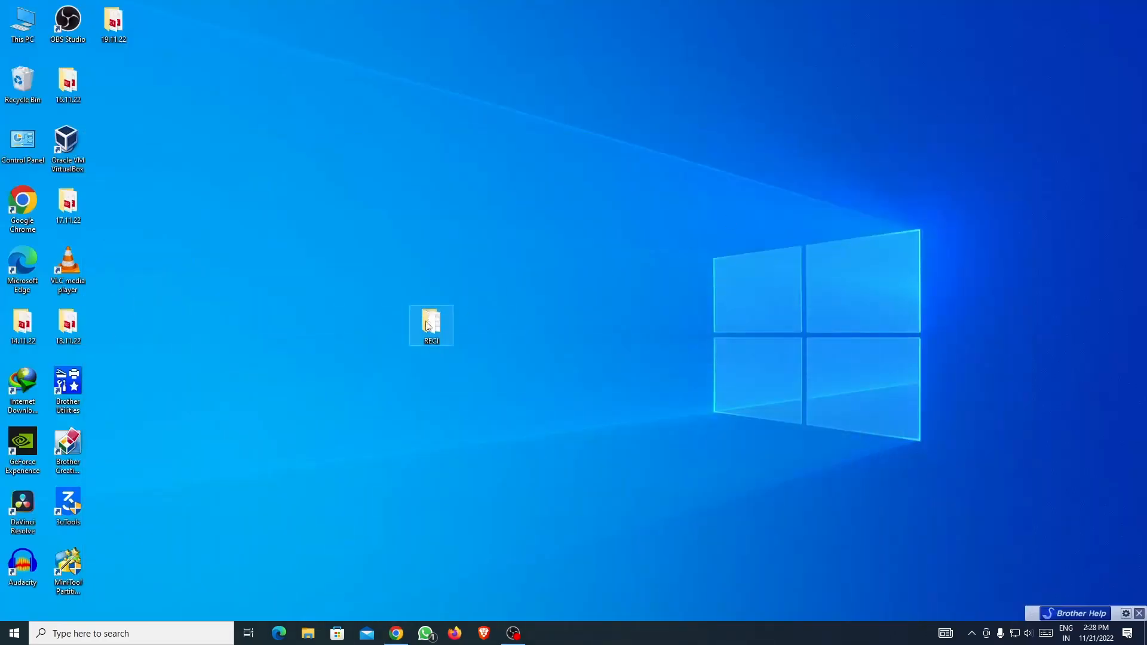
double_click(431, 326)
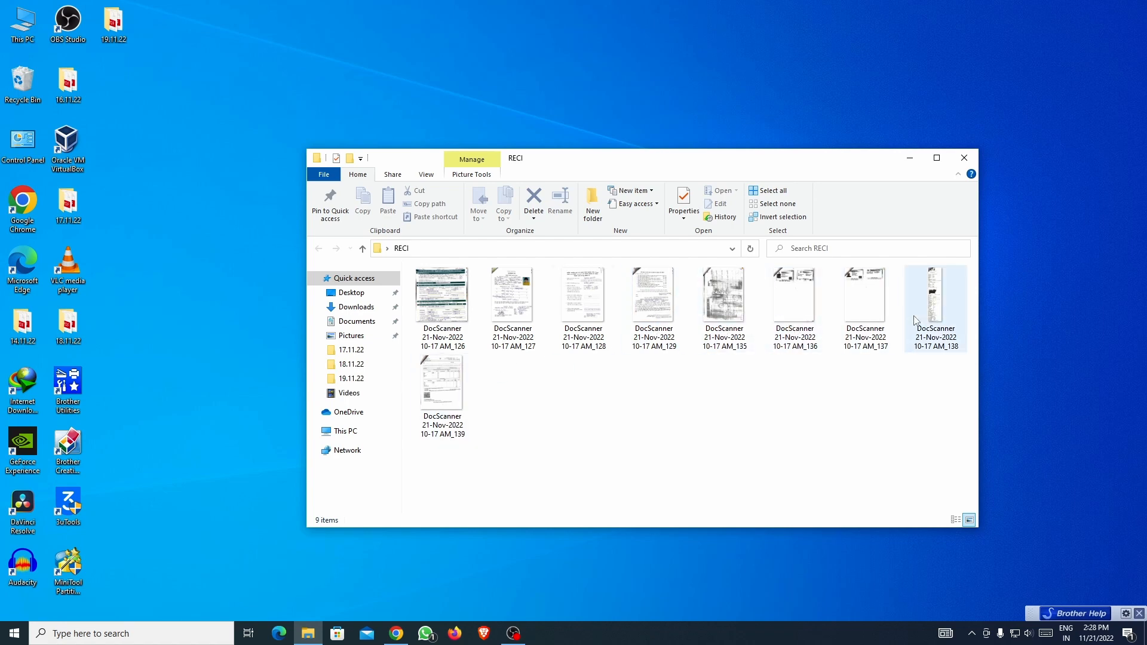
click(457, 319)
shift+click(454, 404)
right_click(433, 302)
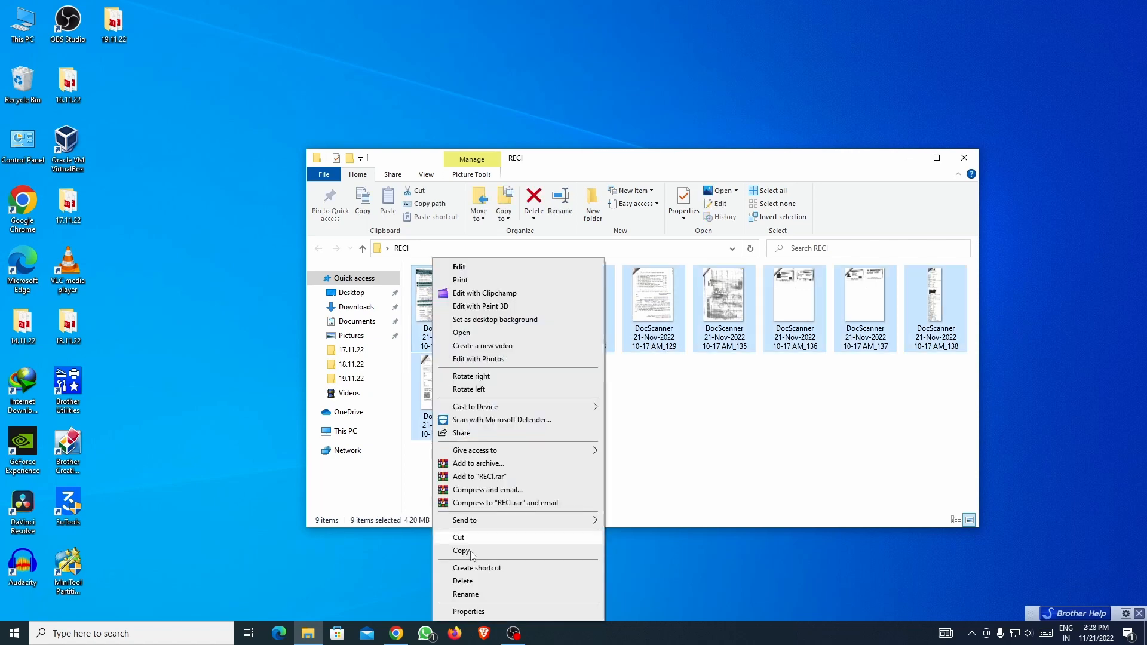
click(455, 594)
text(1)
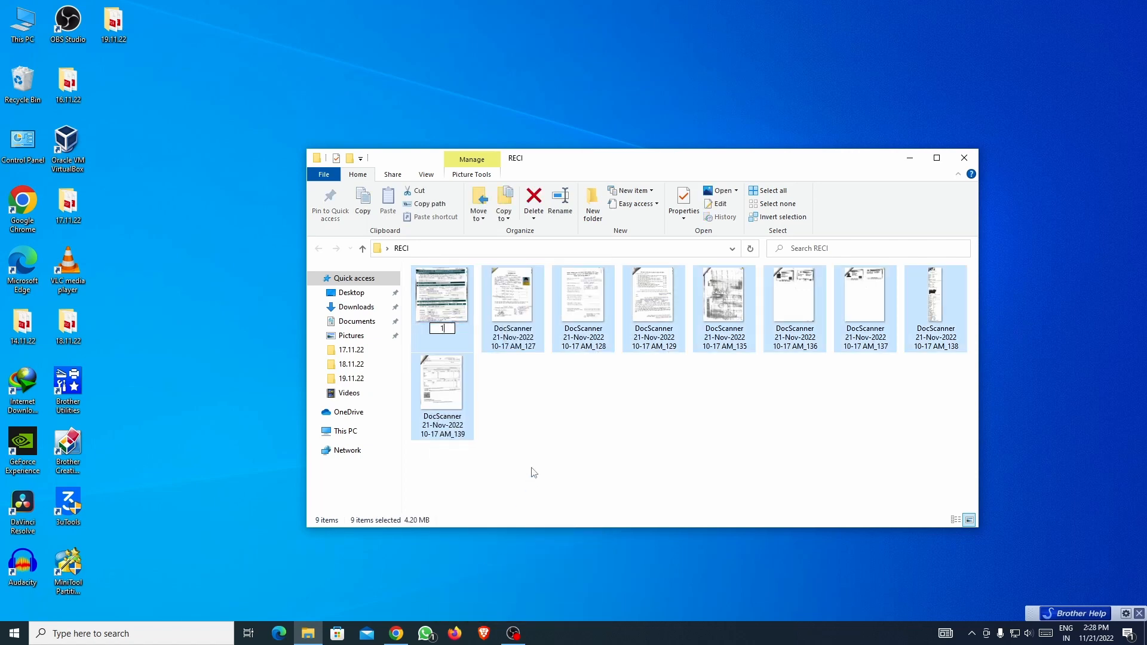
key(Return)
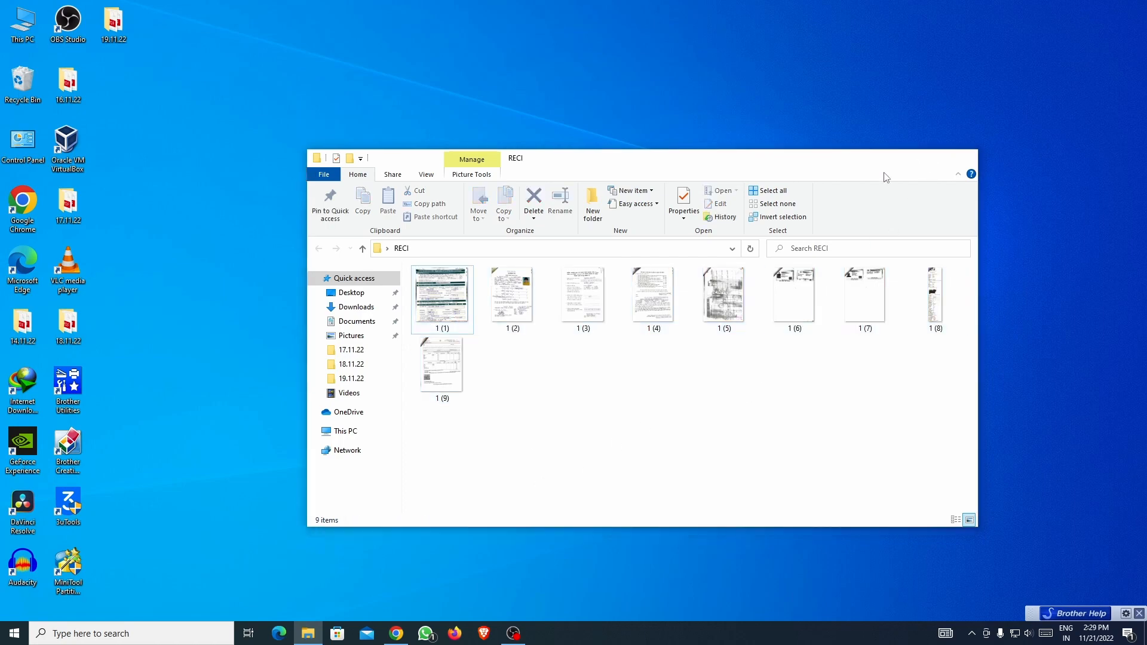
Choose Self declaration as the enclosure document and browse for its file.
click(909, 157)
click(396, 633)
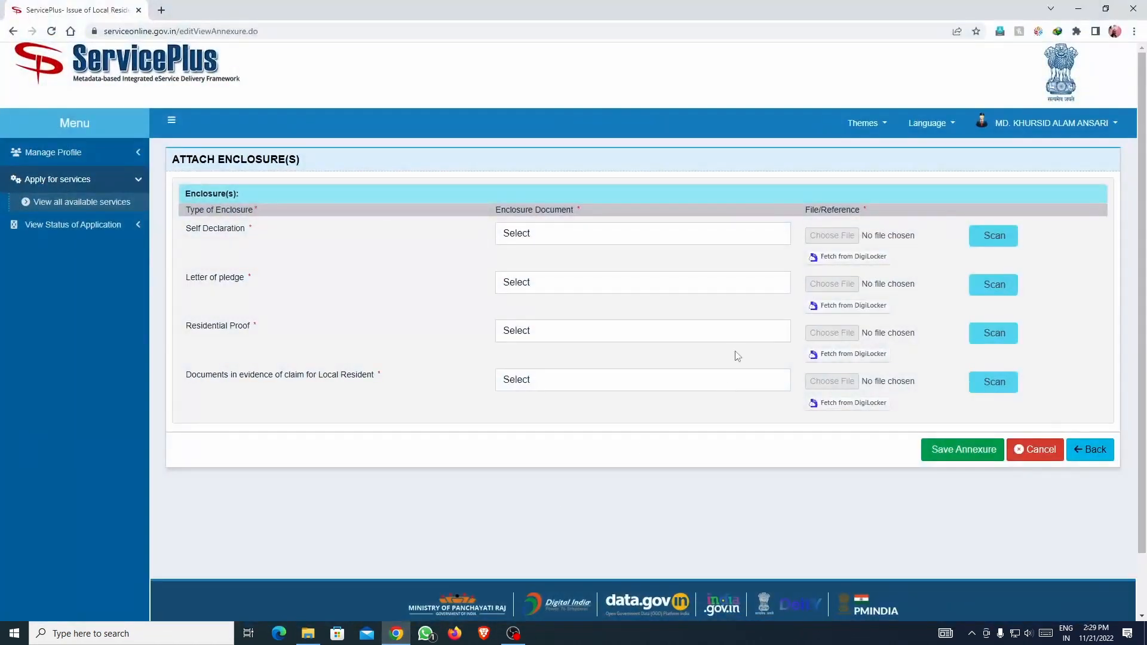
click(601, 242)
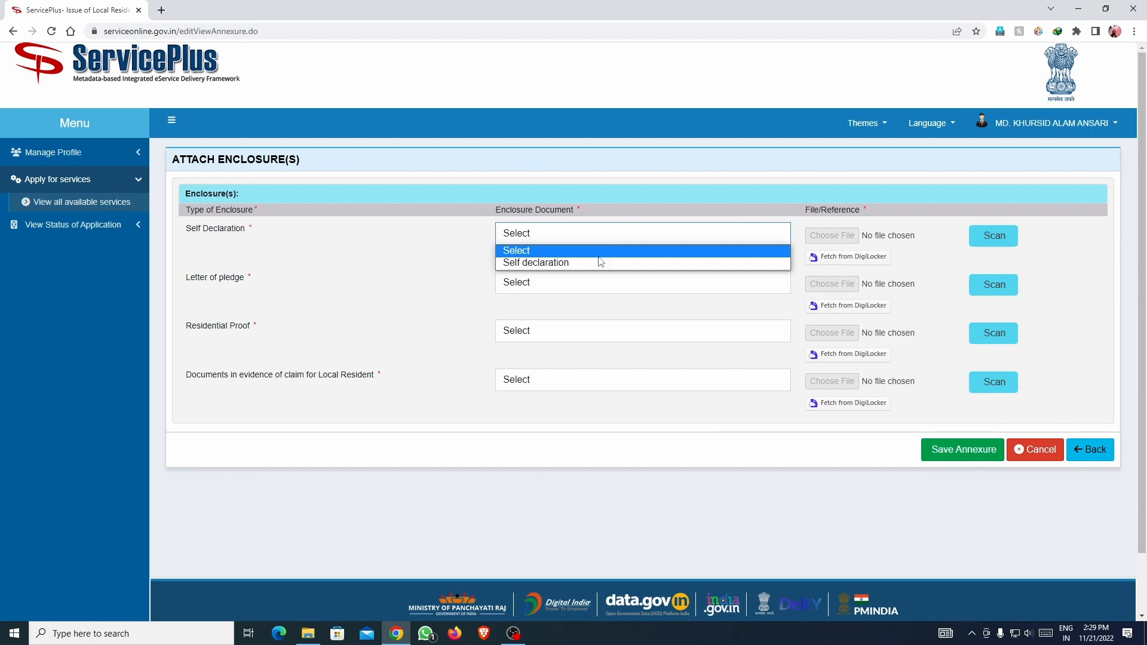
click(557, 263)
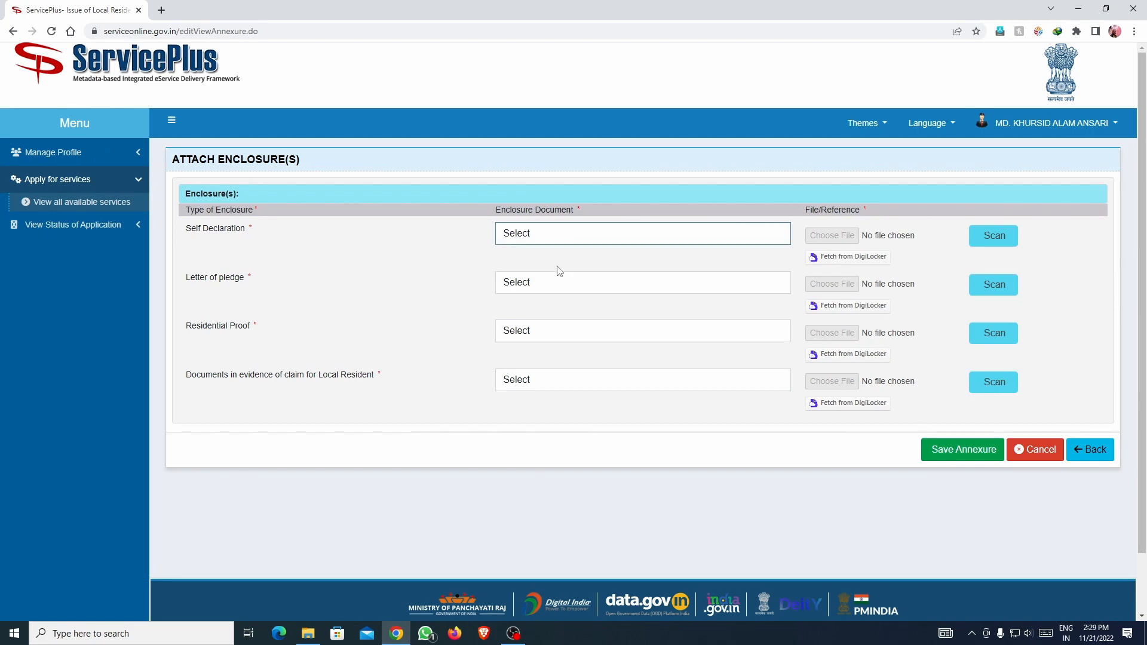
click(831, 235)
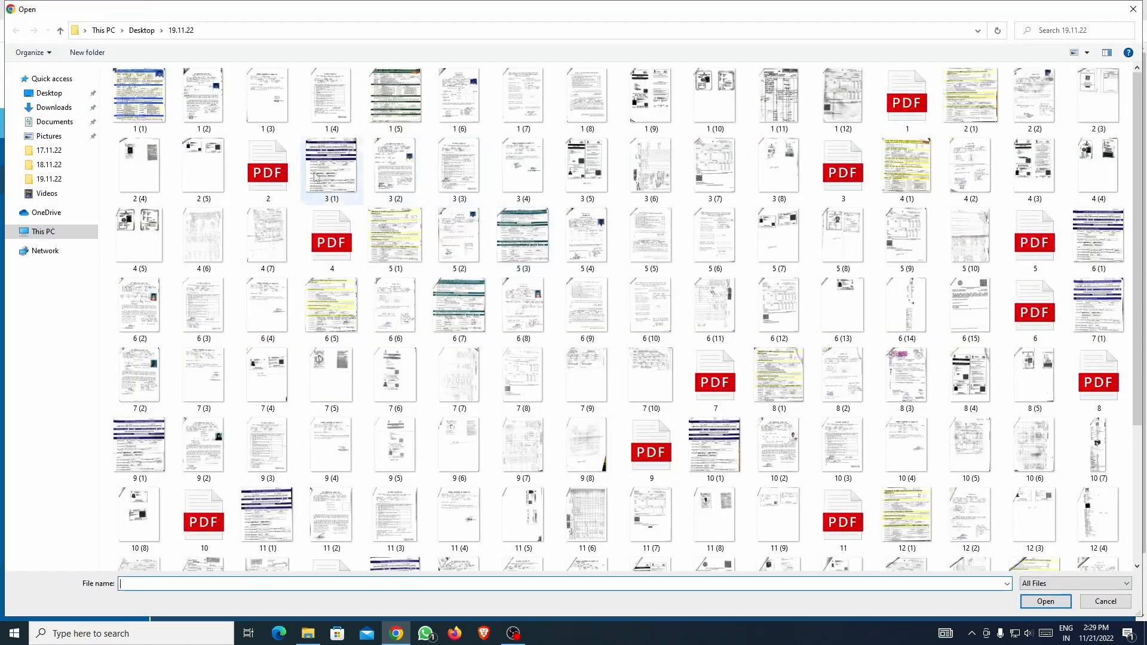
Browse to the RECI folder on the Desktop and preview image 1 (4).
click(60, 93)
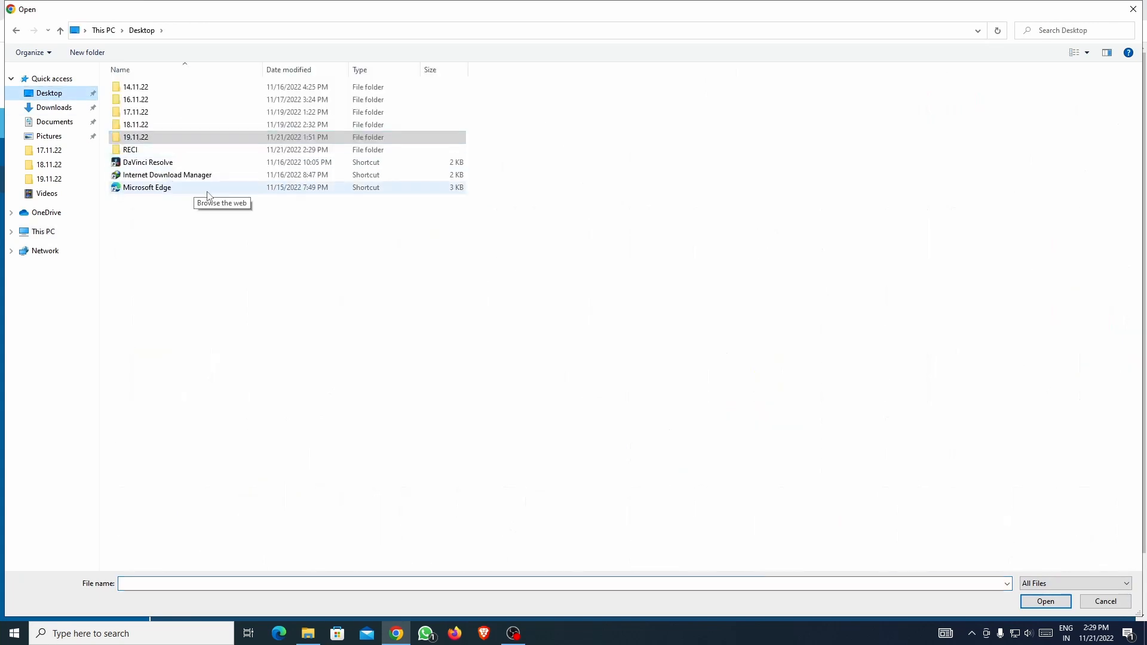
double_click(156, 150)
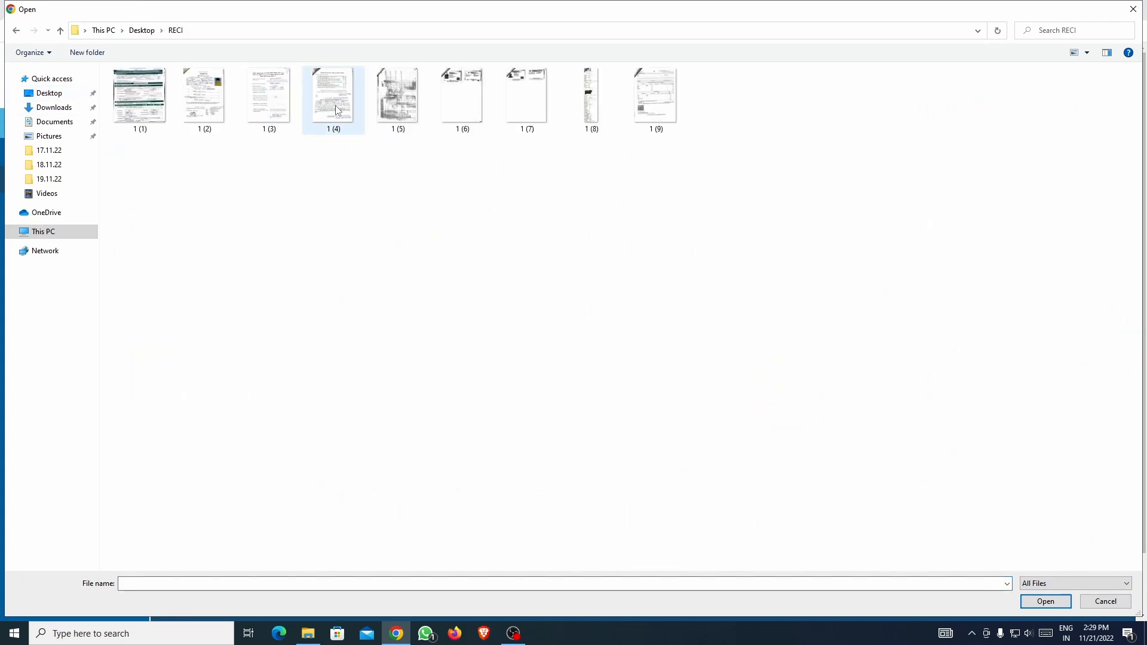
double_click(329, 103)
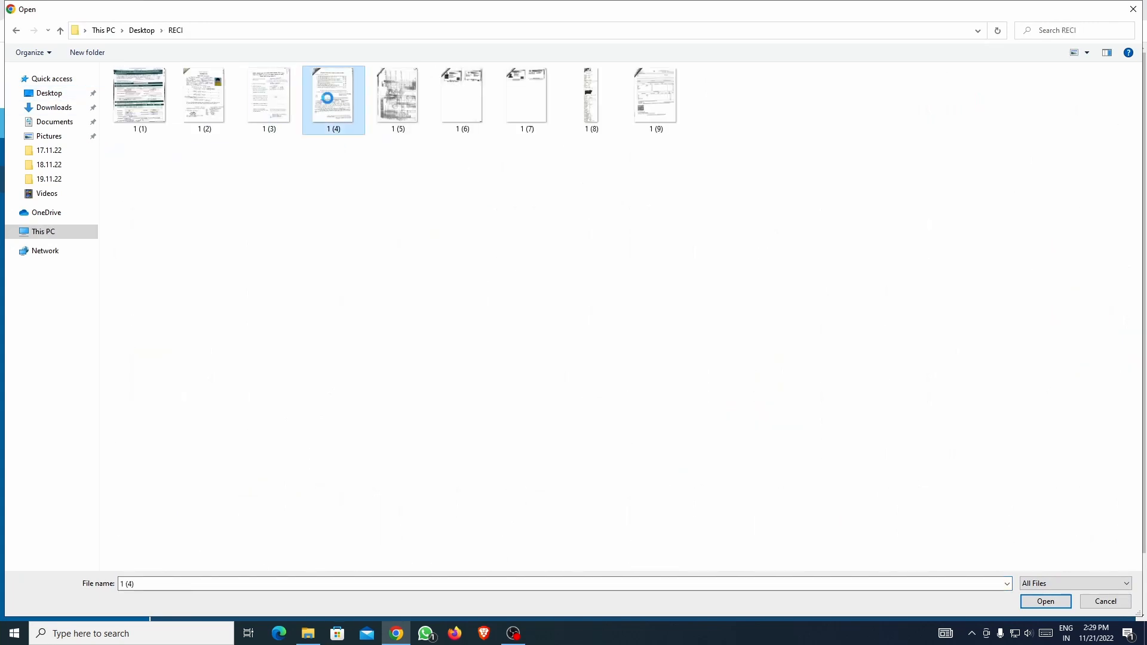
right_click(328, 97)
click(359, 122)
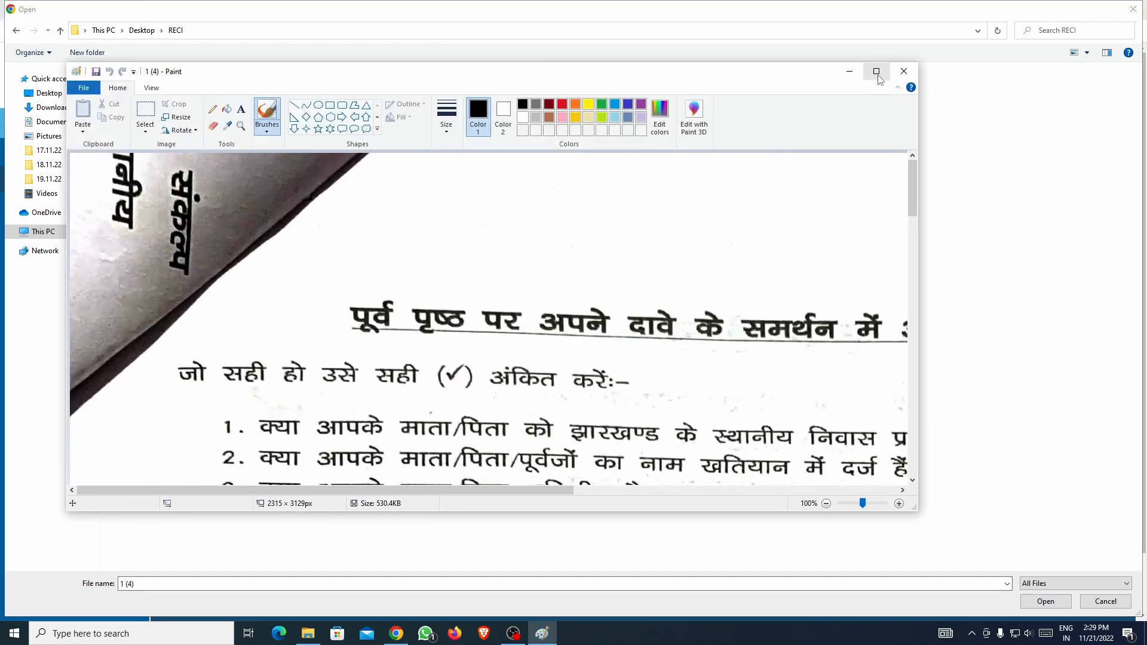
click(876, 71)
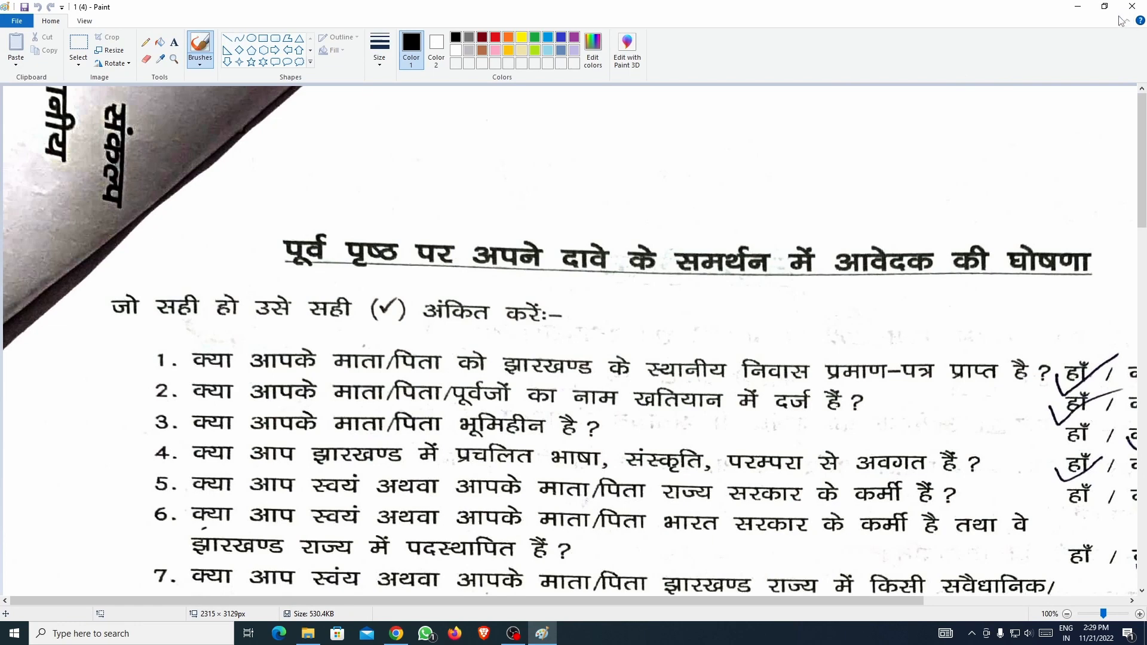
click(1133, 7)
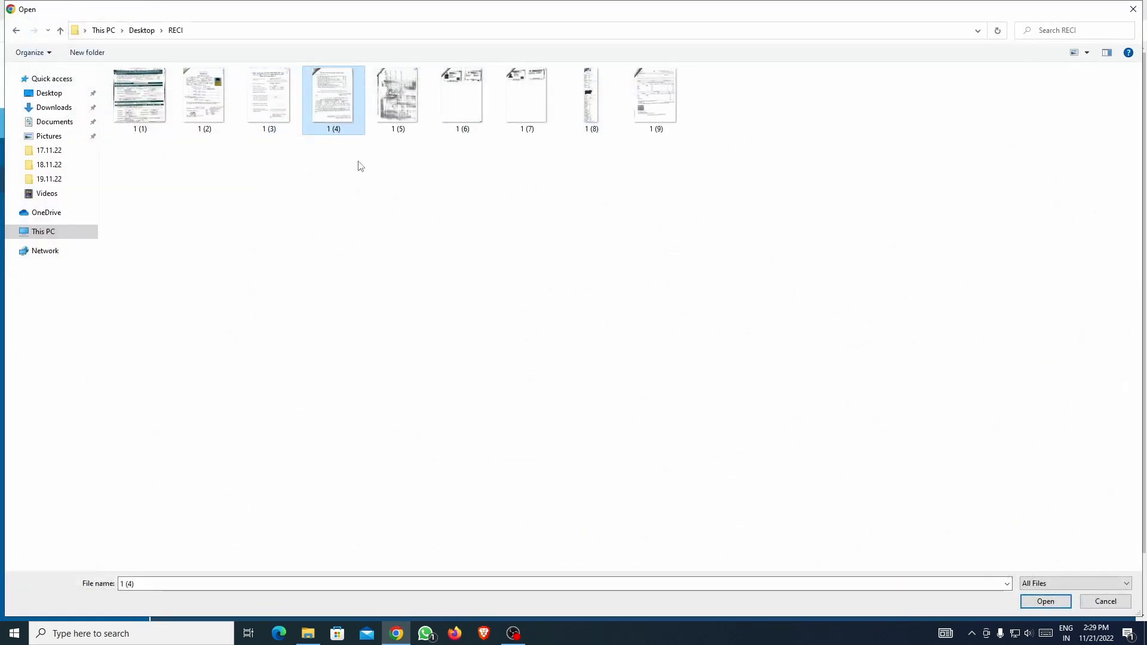
Recheck 1 (4) in Picture Manager, then attach it to the Self Declaration row.
right_click(337, 100)
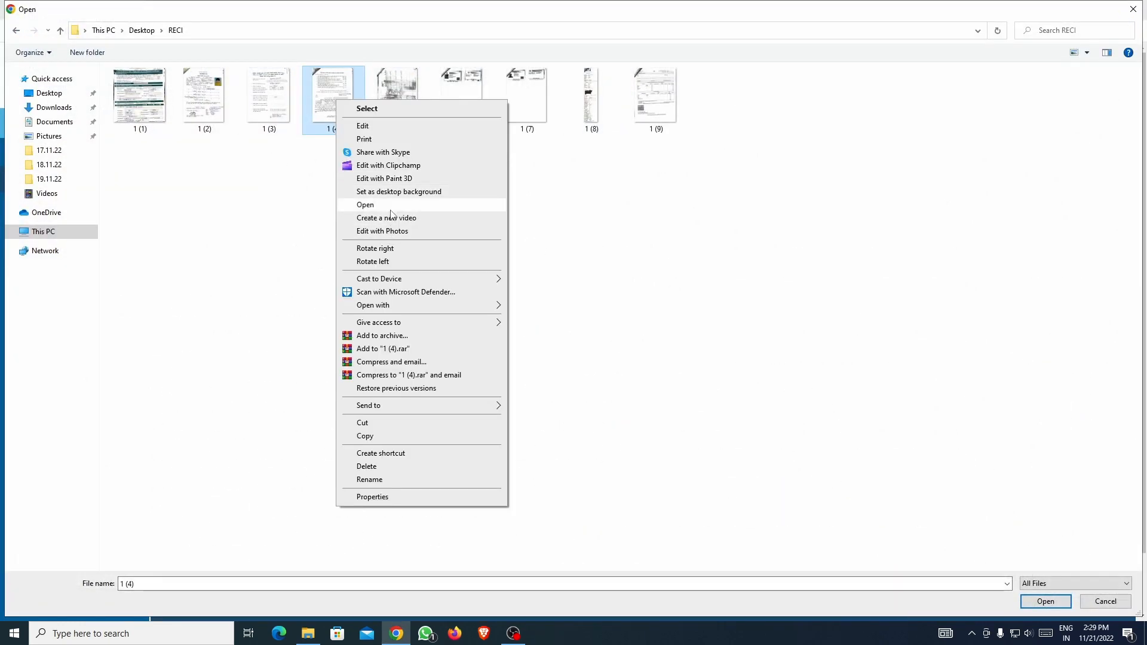
mouse_move(436, 310)
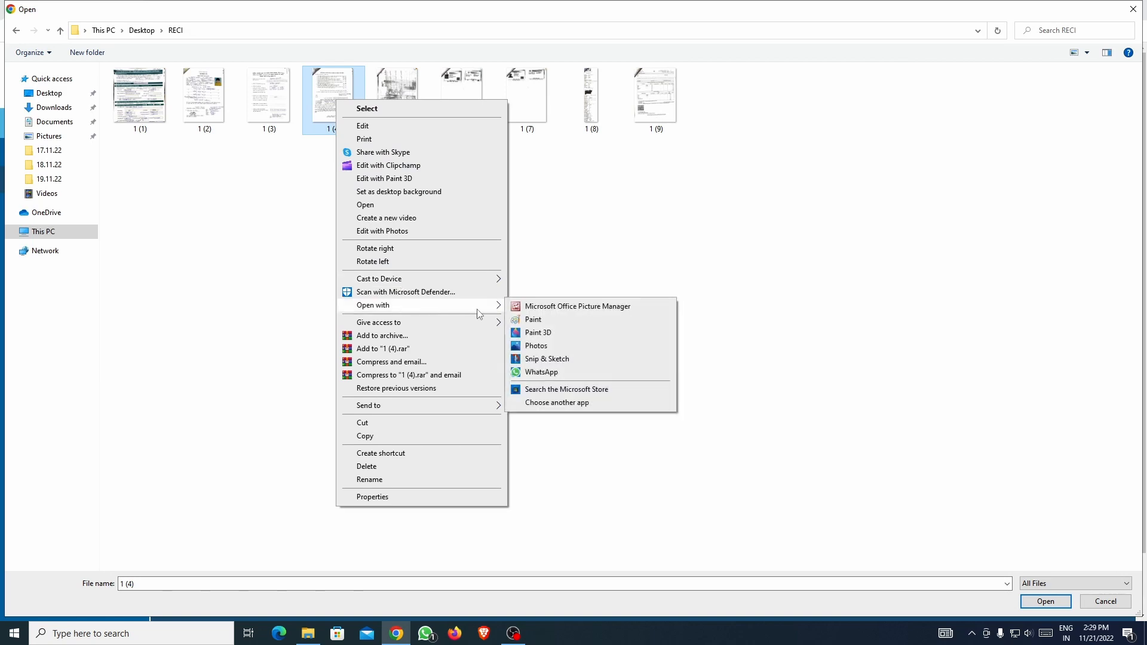
click(541, 306)
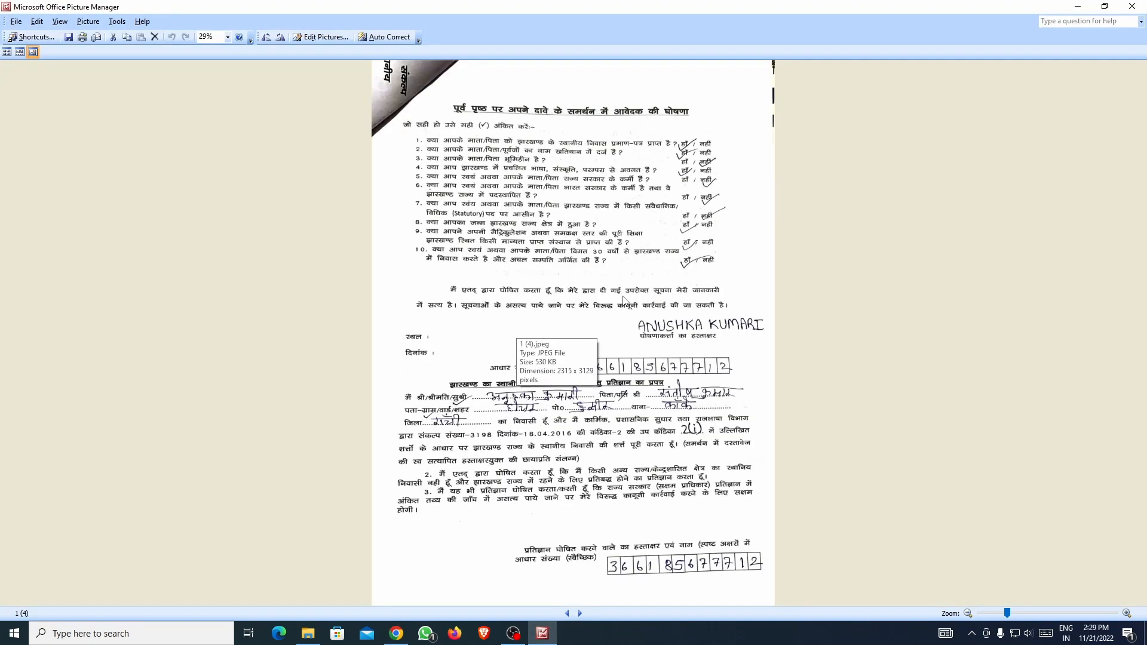
click(1132, 8)
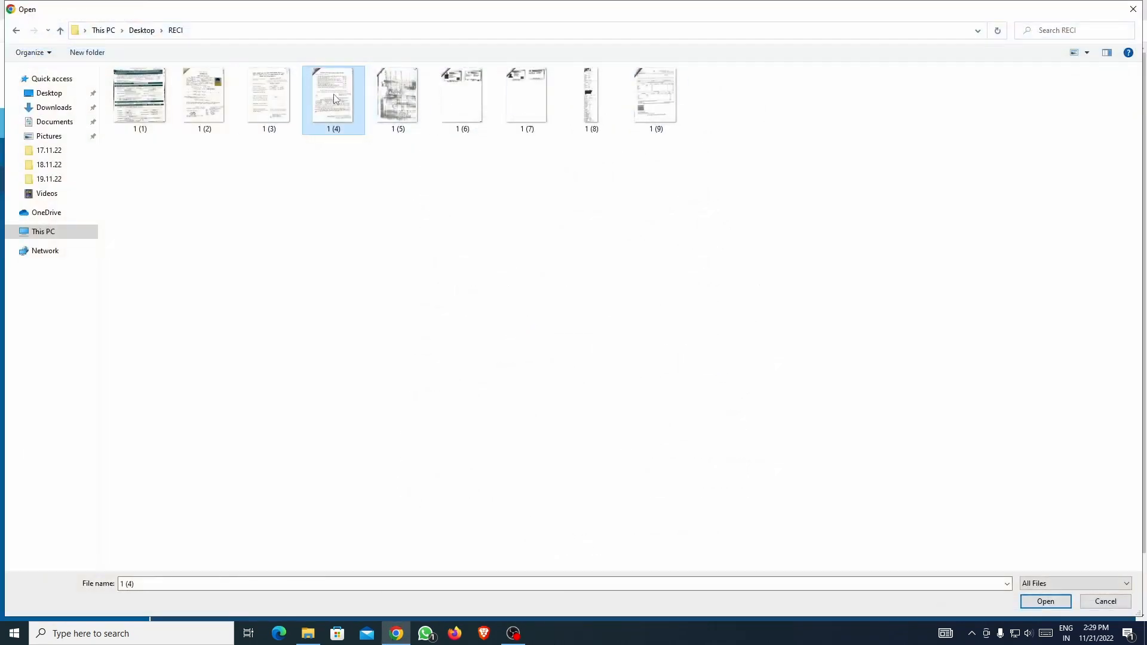
double_click(335, 98)
Attach 1 (3).jpeg as the Letter of pledge after previewing it.
click(568, 285)
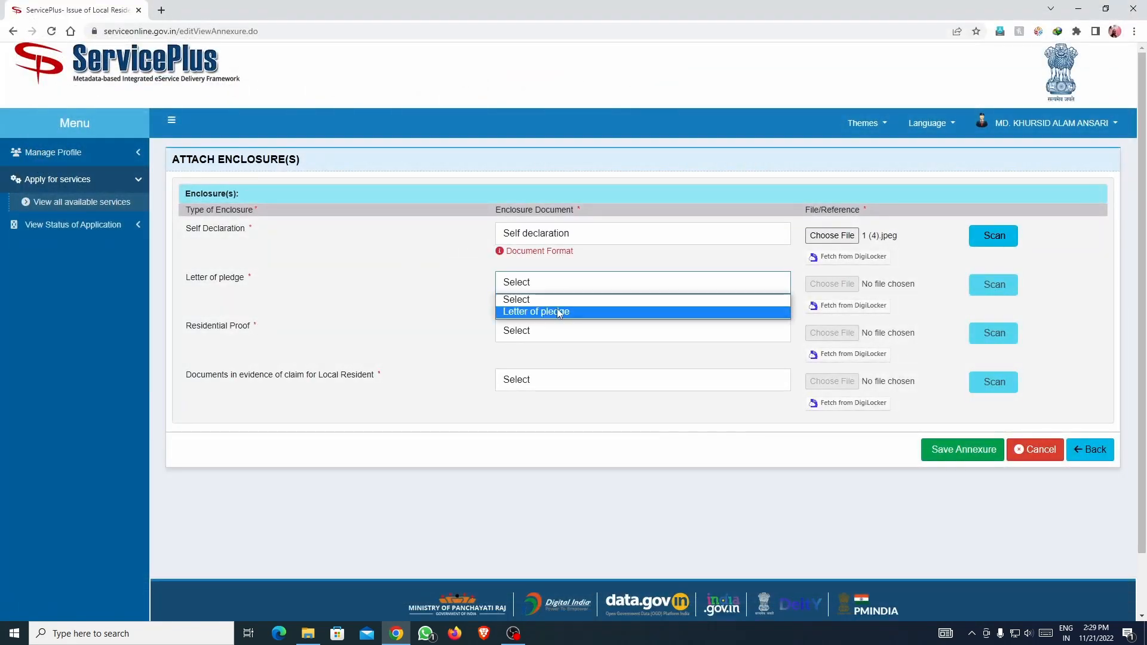
click(573, 312)
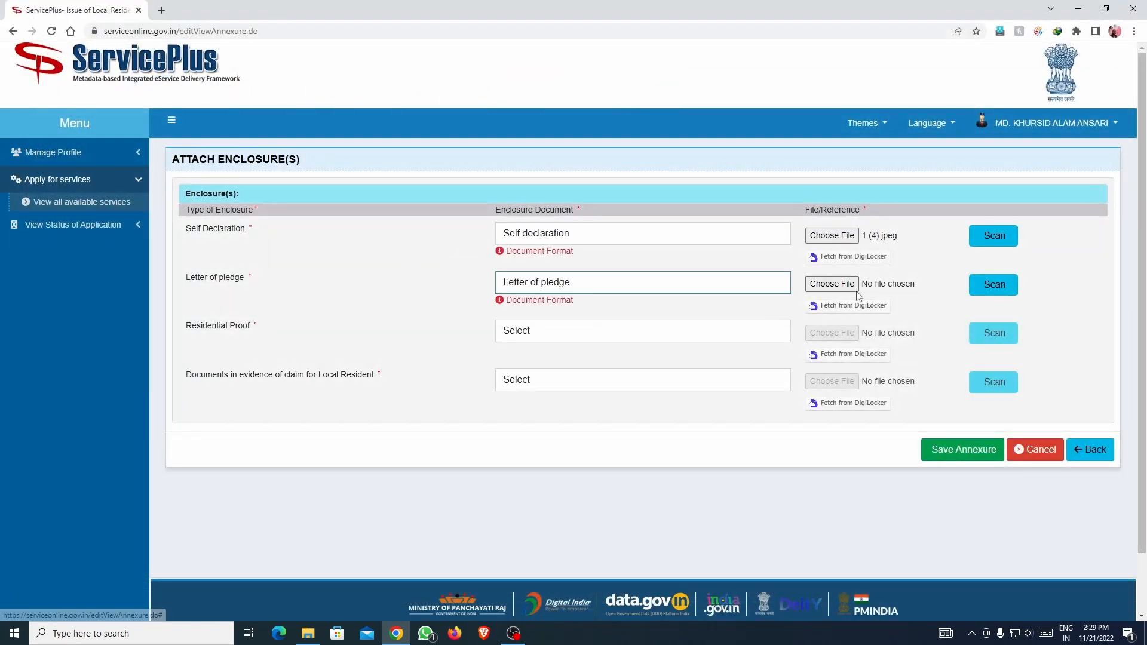
click(816, 284)
click(269, 98)
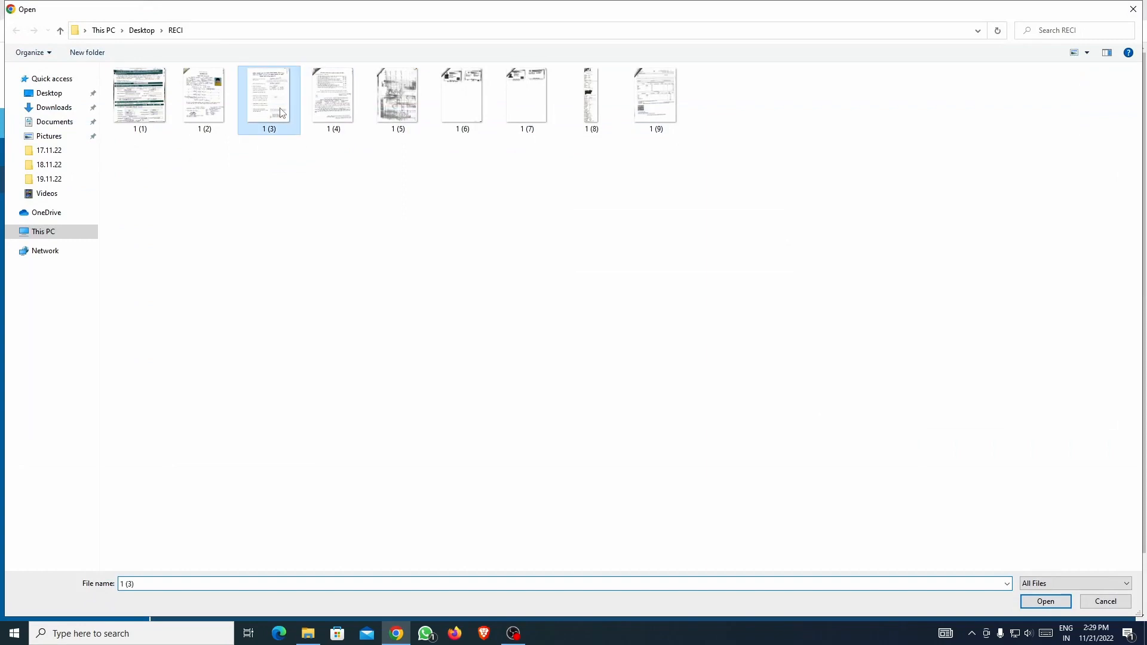
right_click(280, 110)
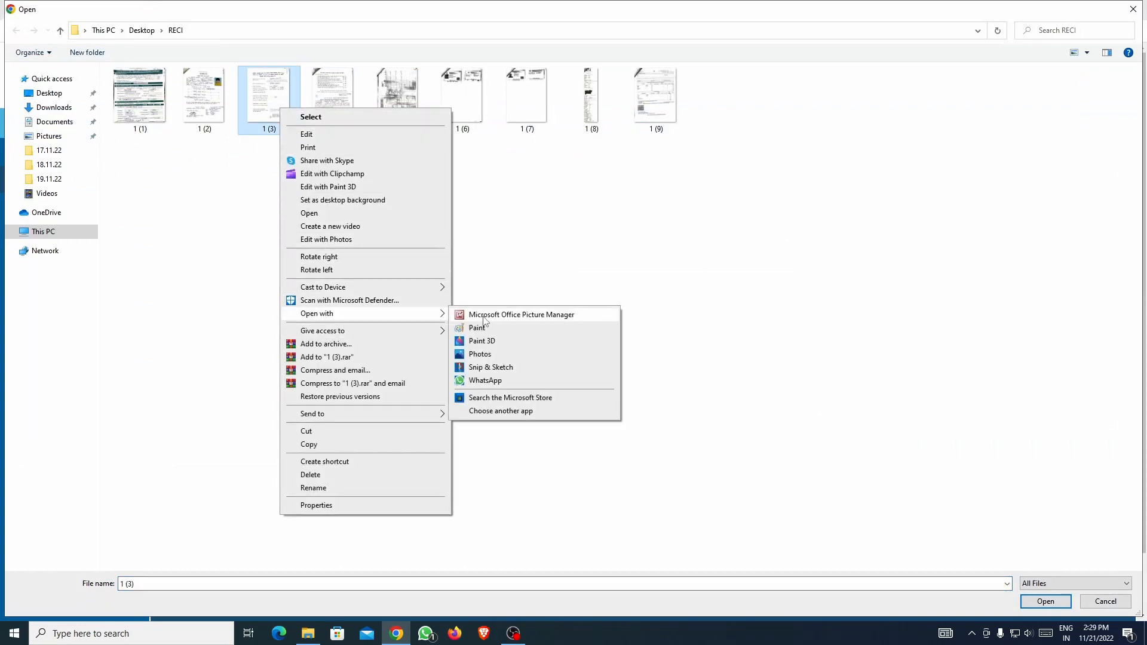
click(484, 318)
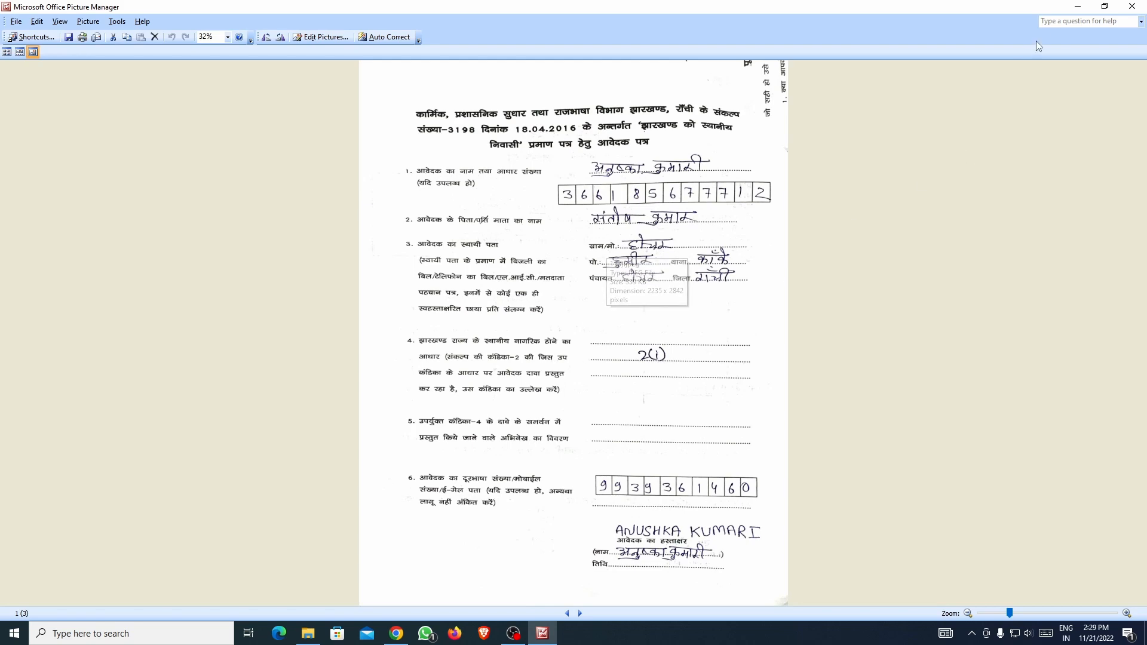
click(1133, 6)
double_click(267, 111)
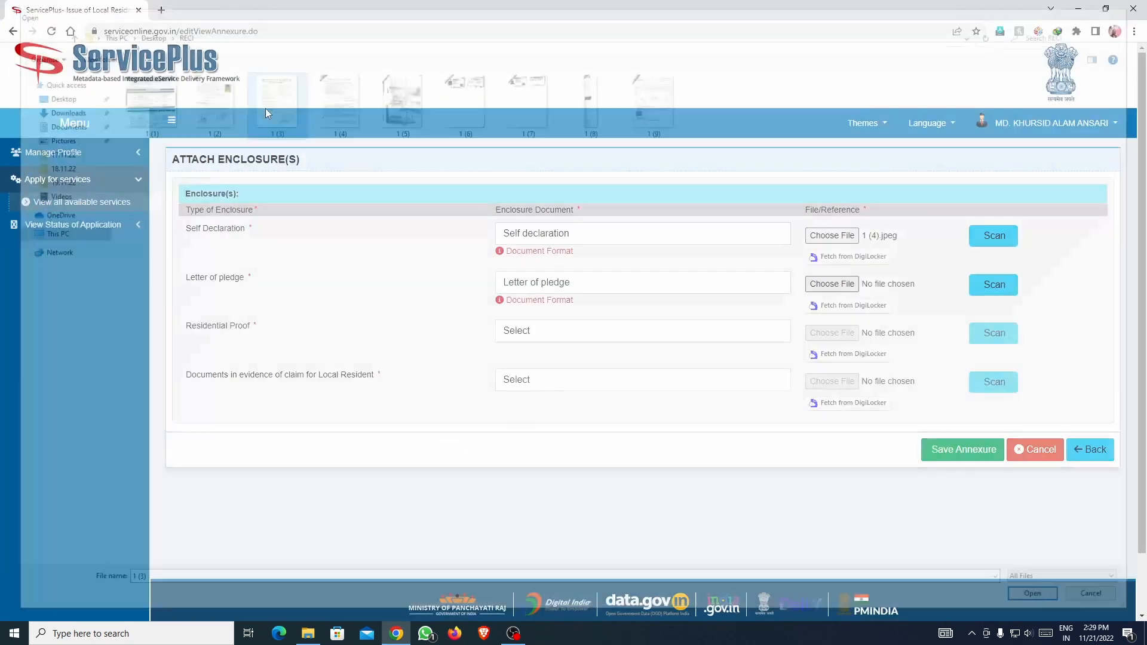
Set the Residential Proof document type to Electricity Bill.
click(622, 332)
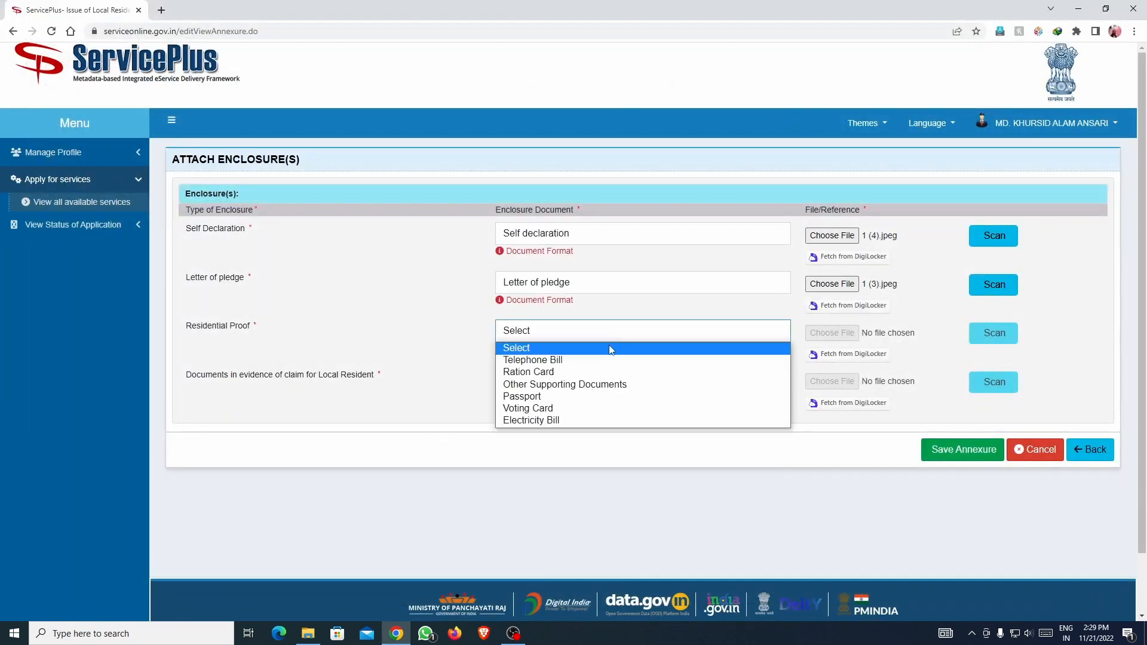
click(585, 409)
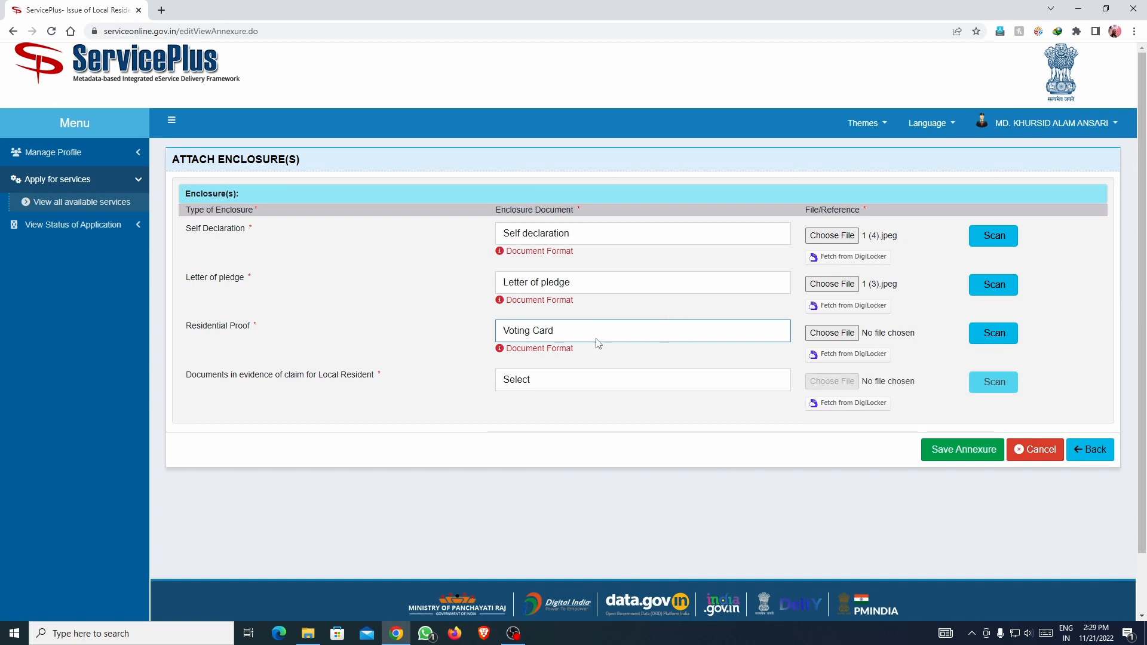
click(671, 333)
click(588, 422)
click(740, 336)
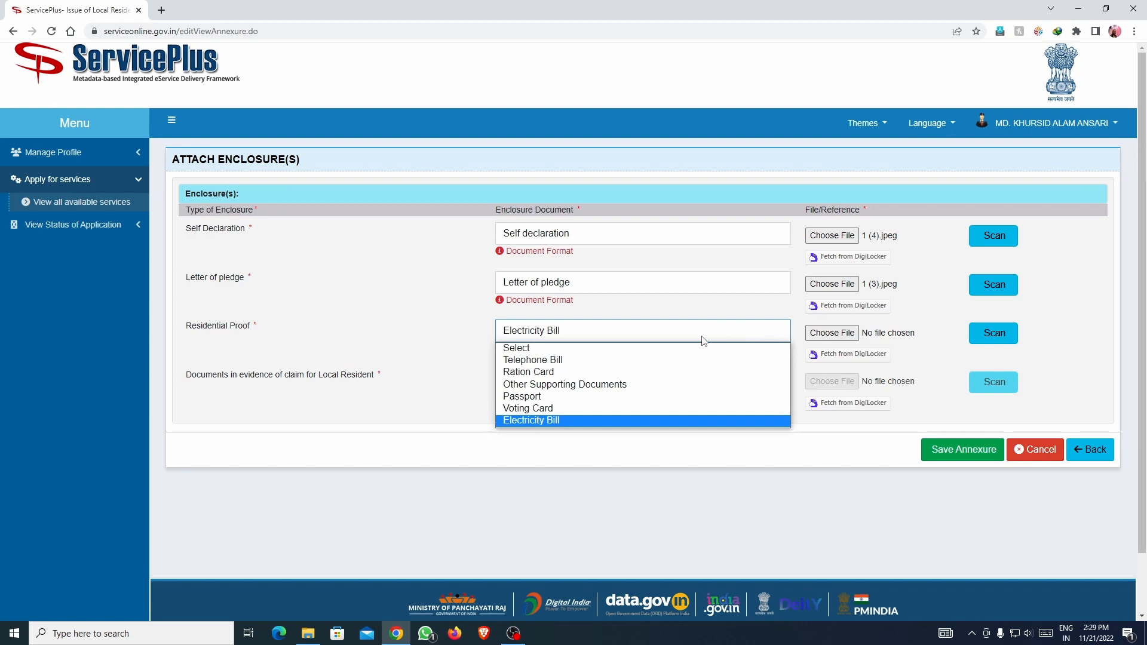
click(623, 375)
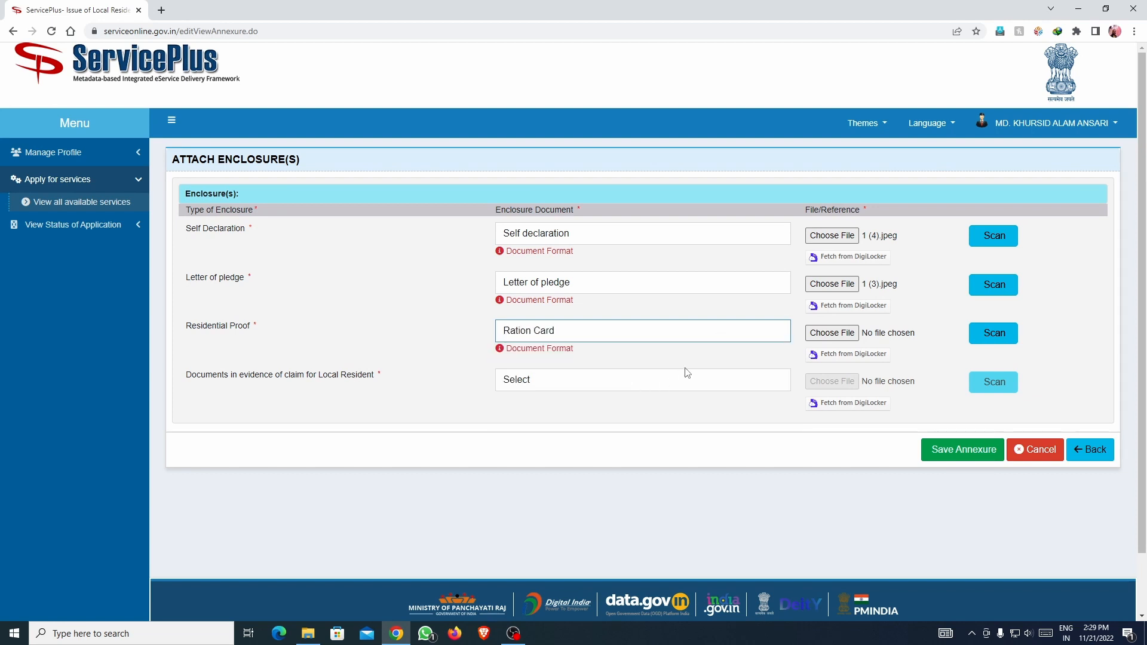
click(672, 333)
click(622, 361)
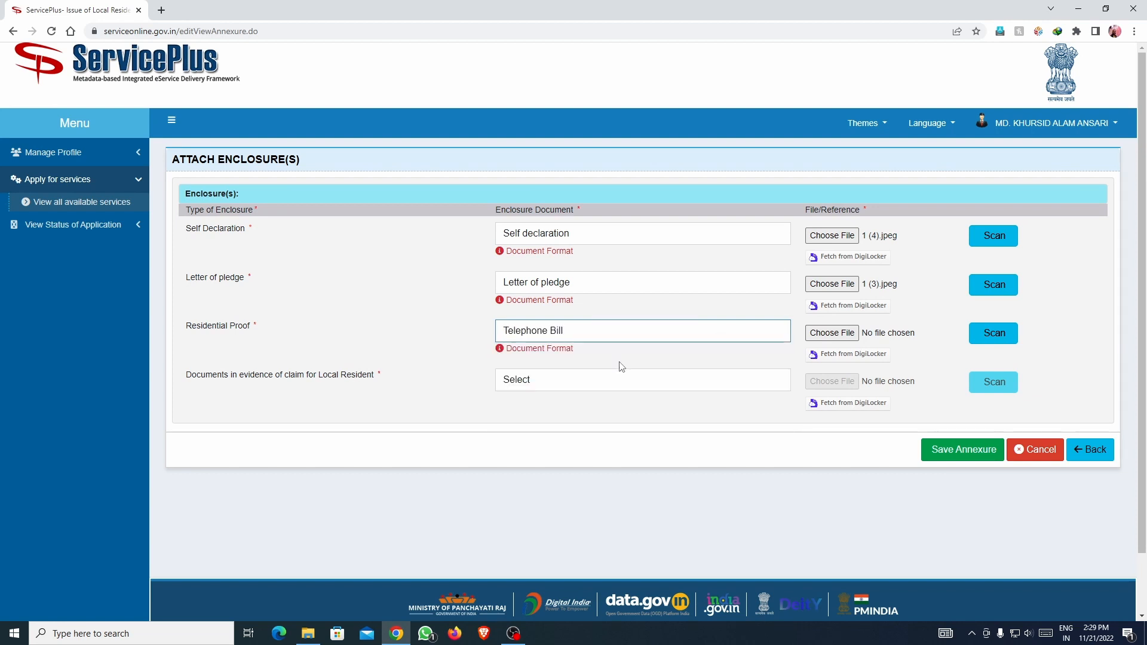
click(638, 337)
click(646, 395)
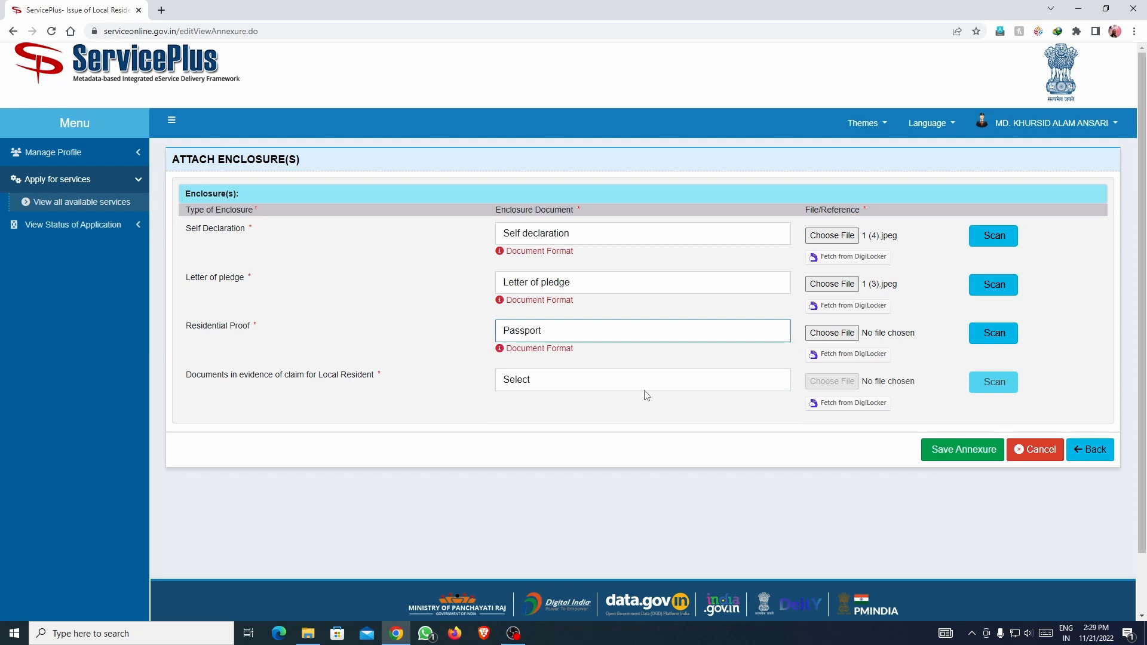
click(645, 333)
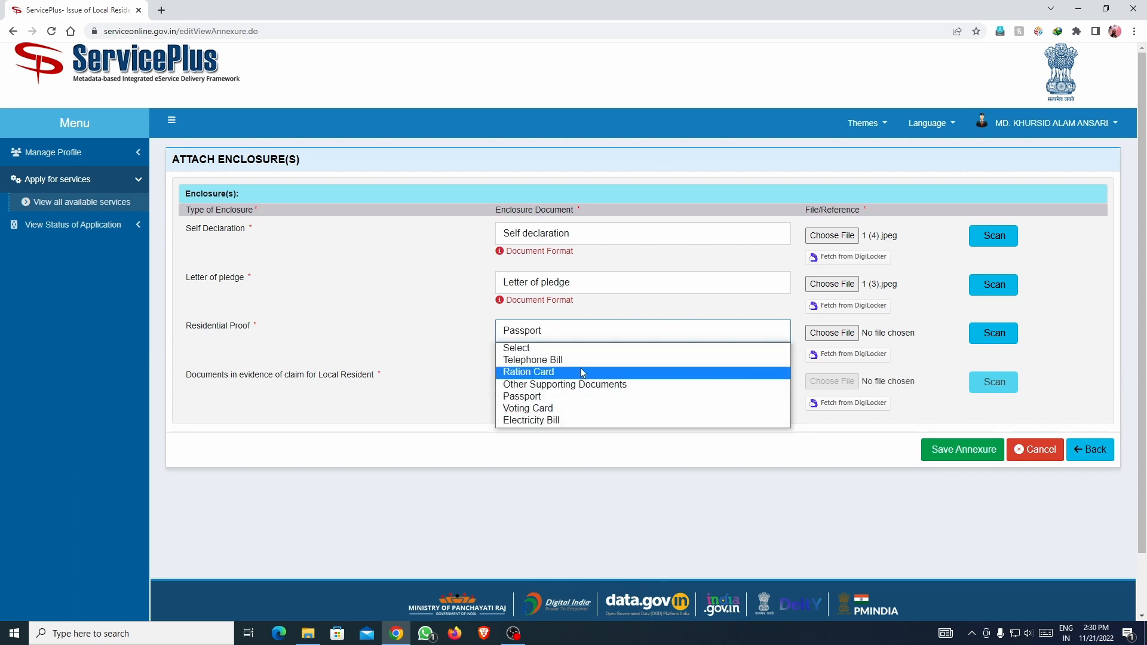
click(575, 421)
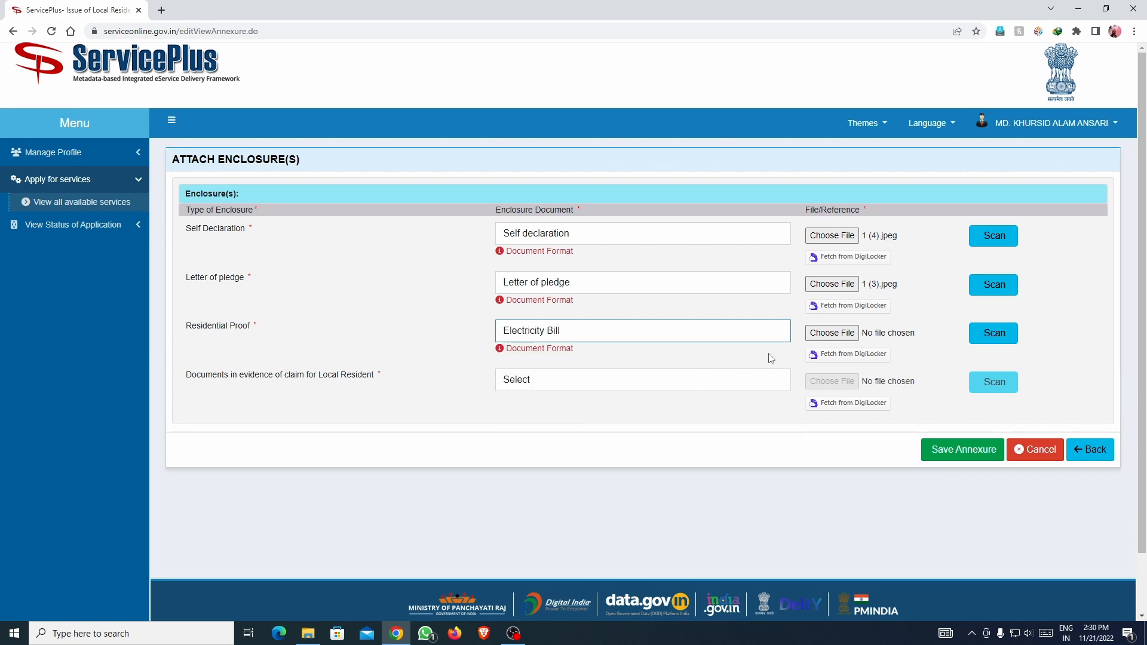
Attach 1 (8).jpeg as the Electricity Bill residential proof.
click(832, 333)
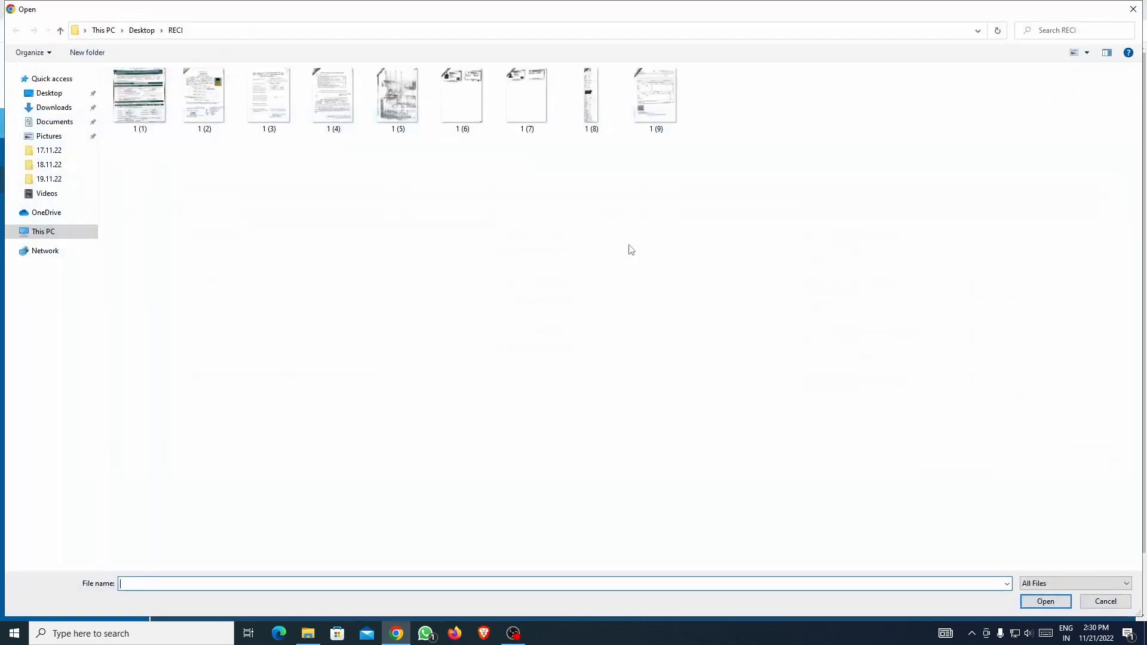
click(577, 99)
double_click(585, 99)
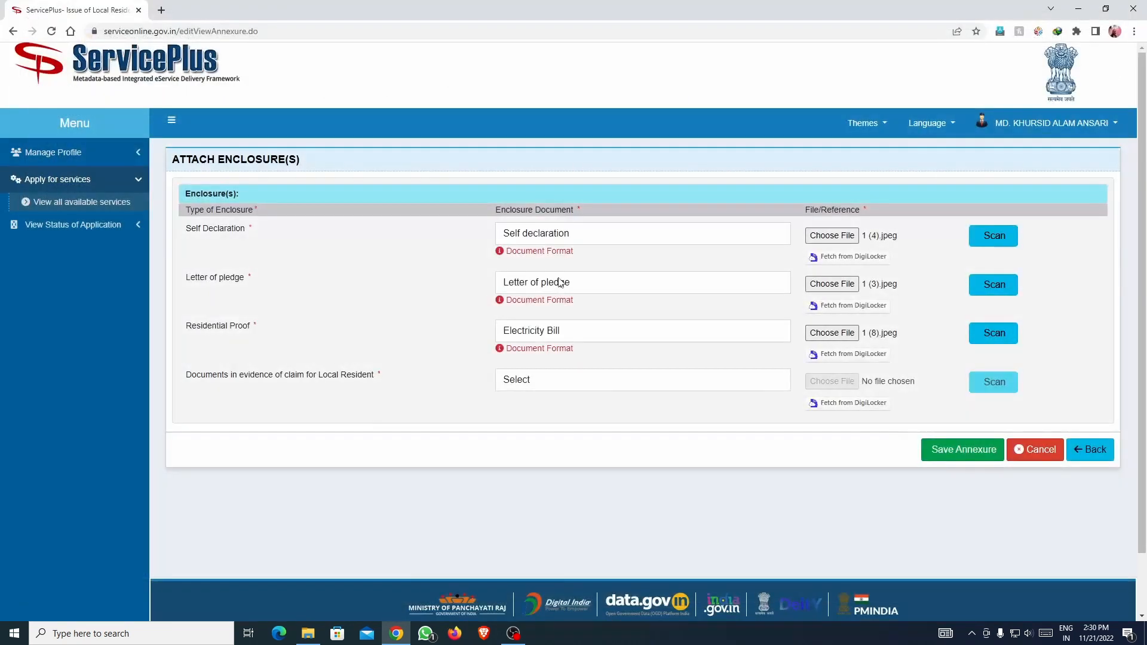
Choose the Local Resident evidence-of-claim document type.
click(540, 382)
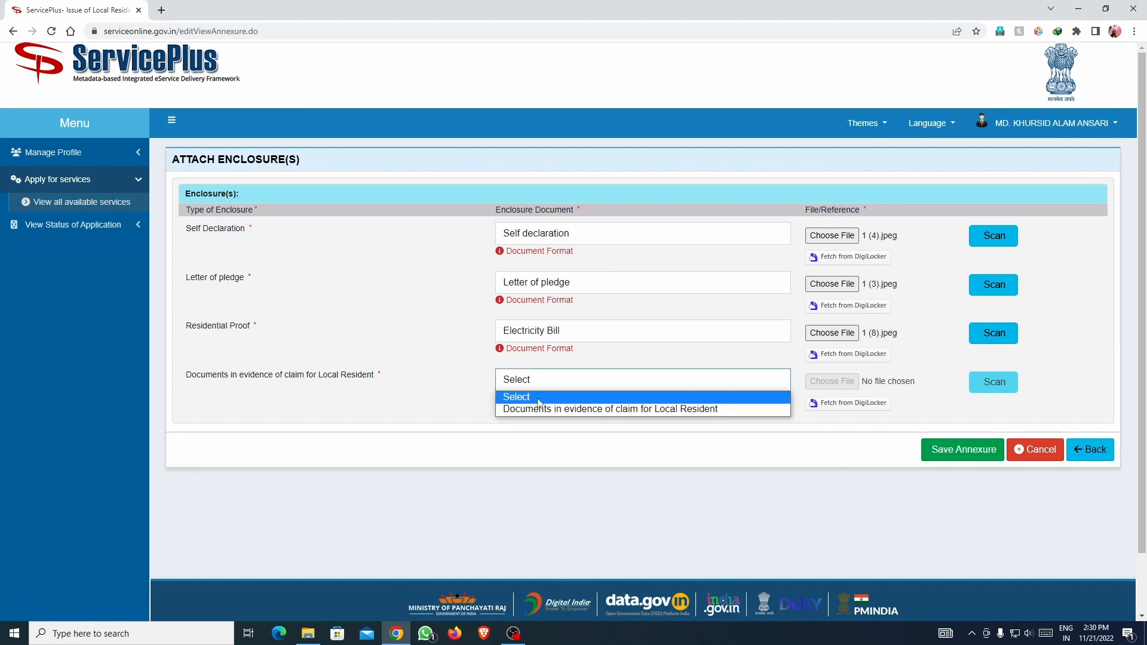
click(541, 402)
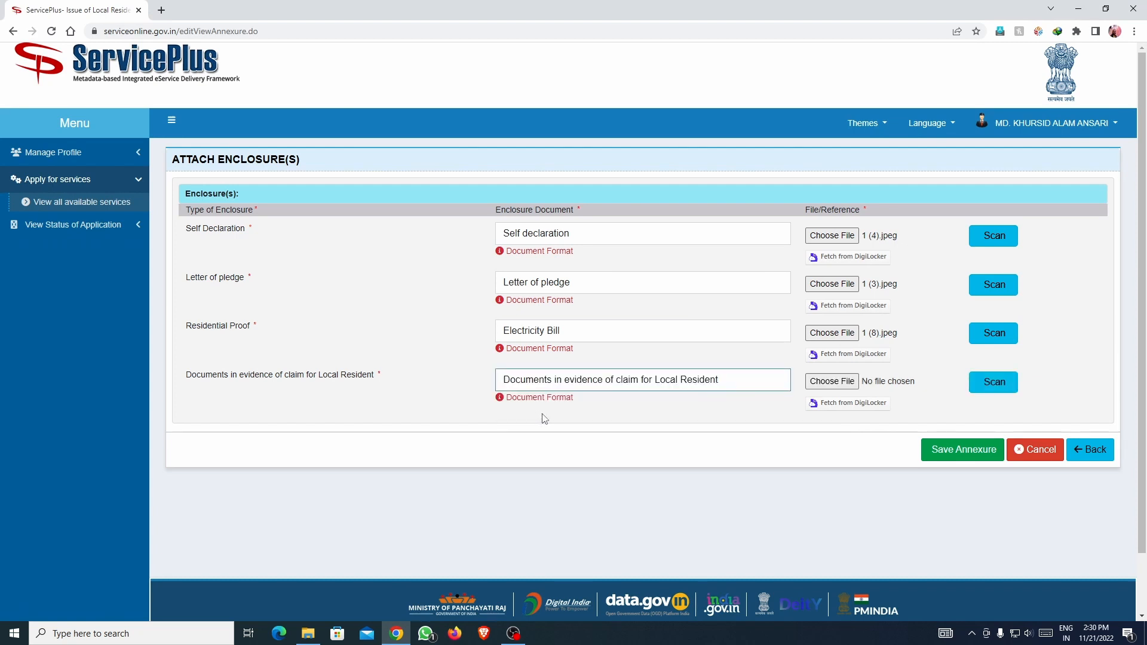
click(574, 385)
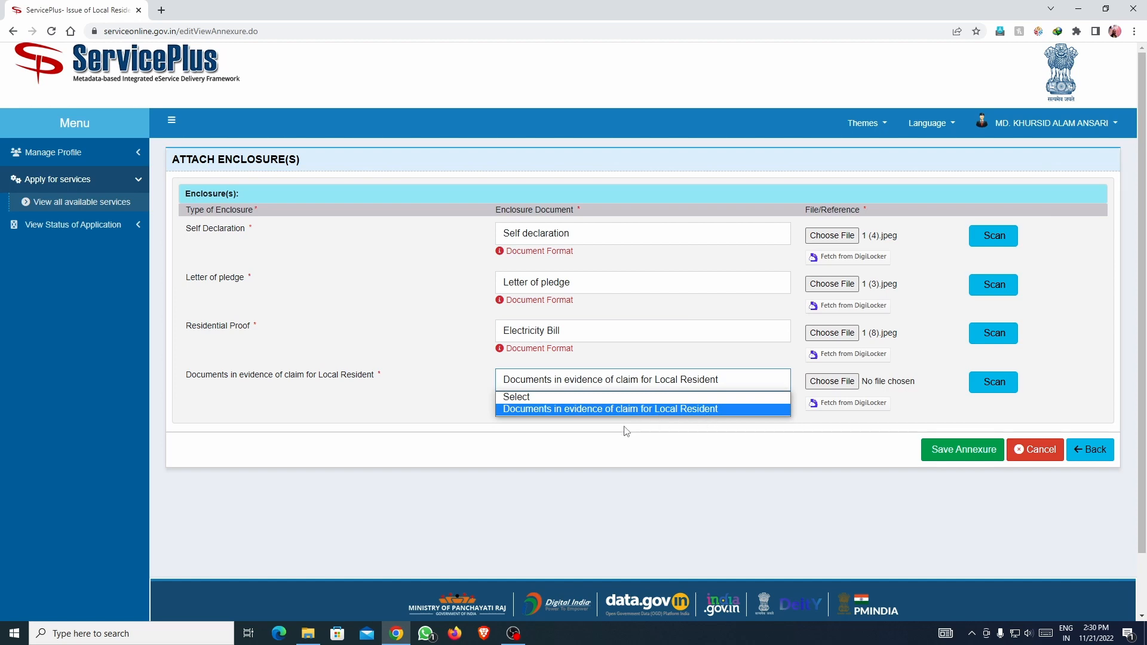
click(607, 449)
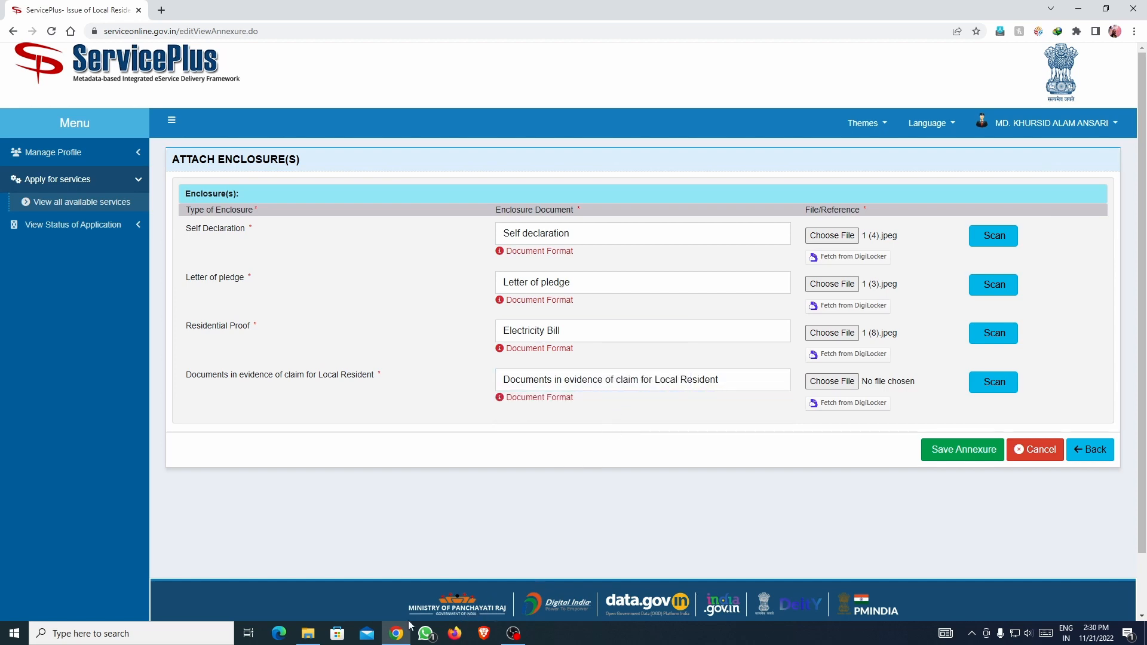
click(308, 633)
Select all RECI scans except 1 (3) and 1 (4), with the folder window maximized.
click(443, 307)
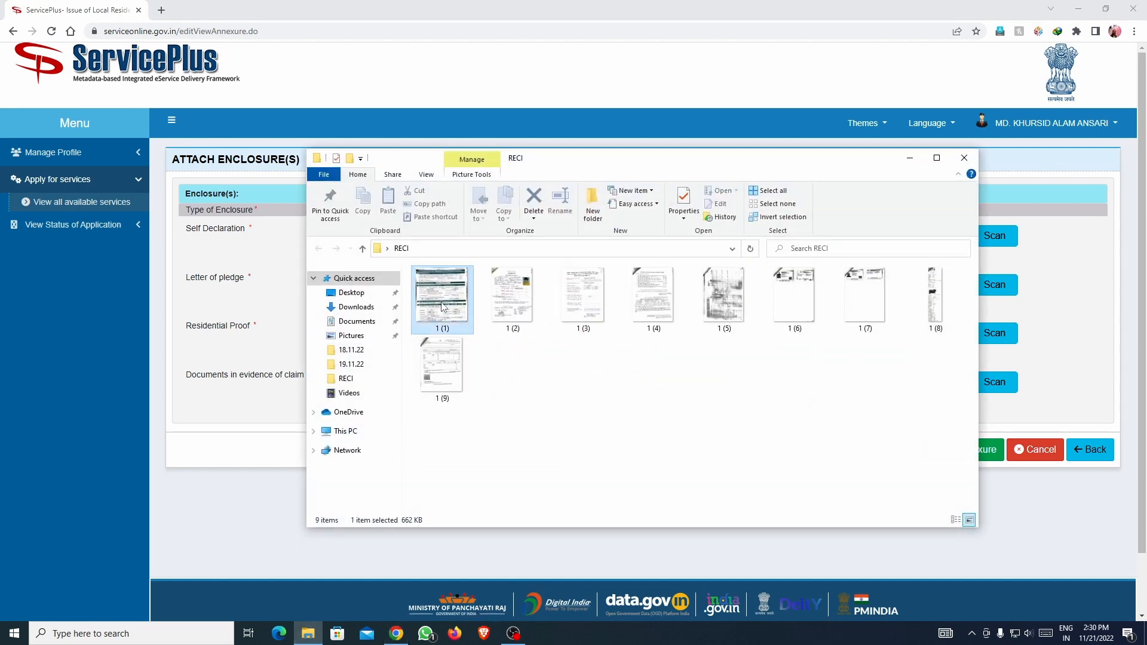
key(ctrl+a)
ctrl+click(605, 323)
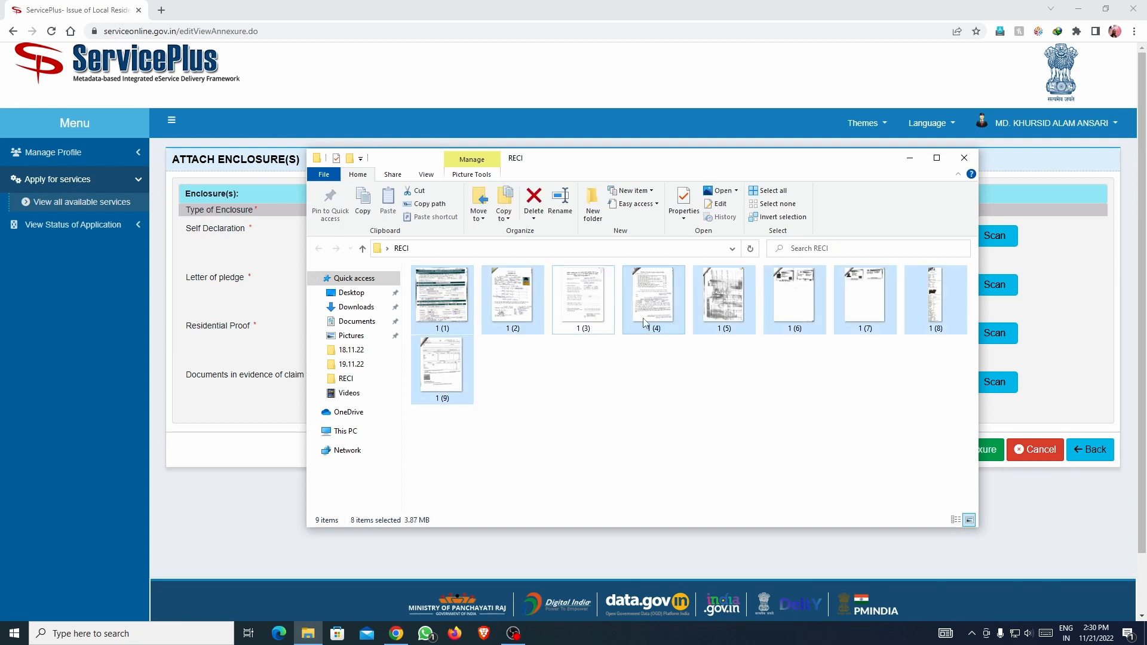
ctrl+click(678, 327)
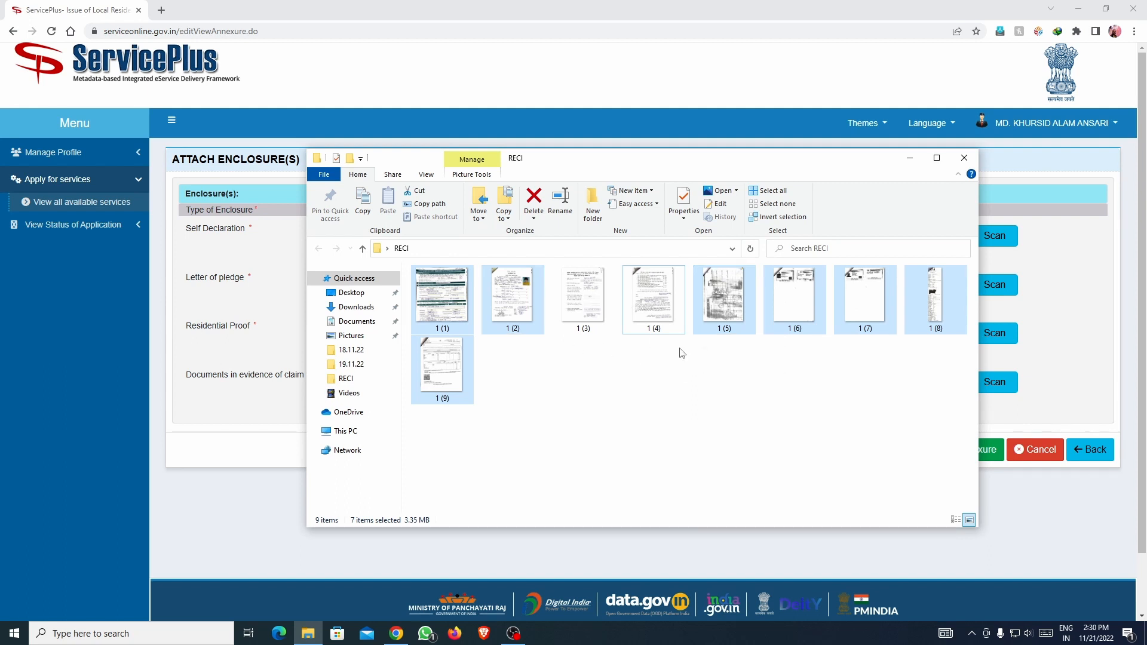
click(937, 159)
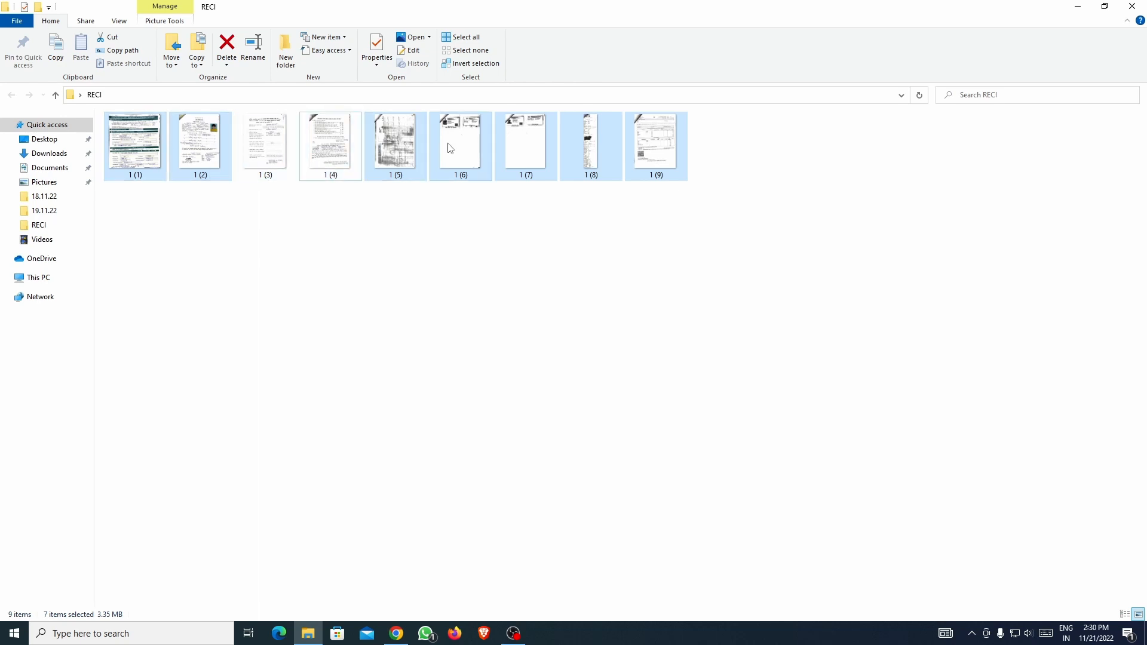
Print the selected scans to doPDF at 5x7 in., two per page, without fit-to-frame.
right_click(130, 149)
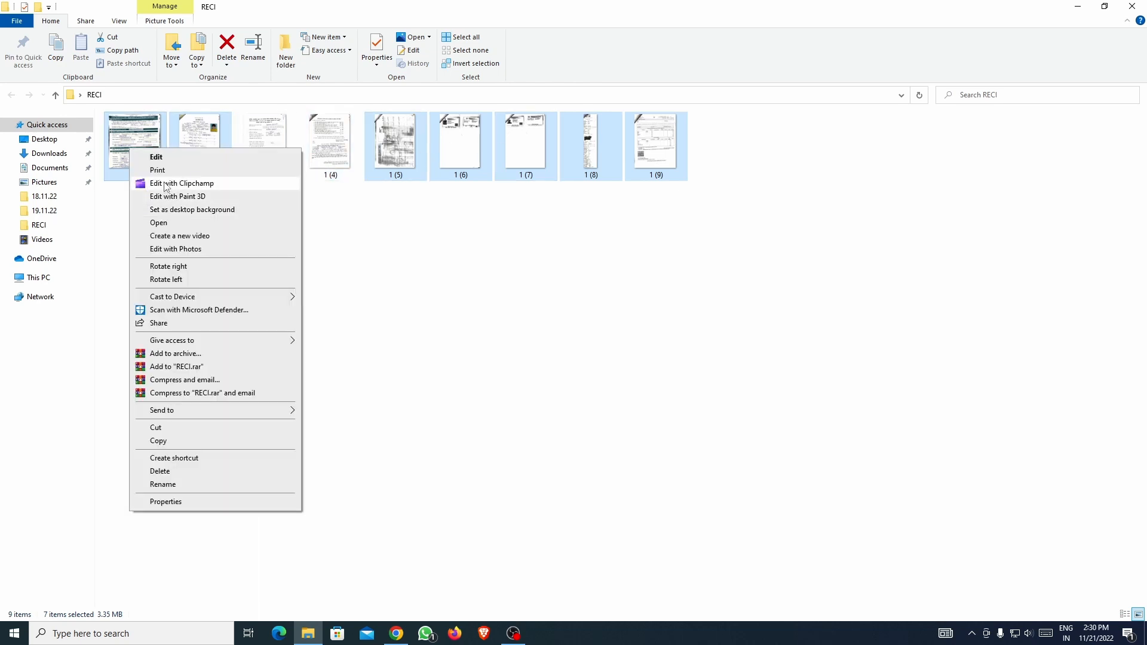
click(159, 170)
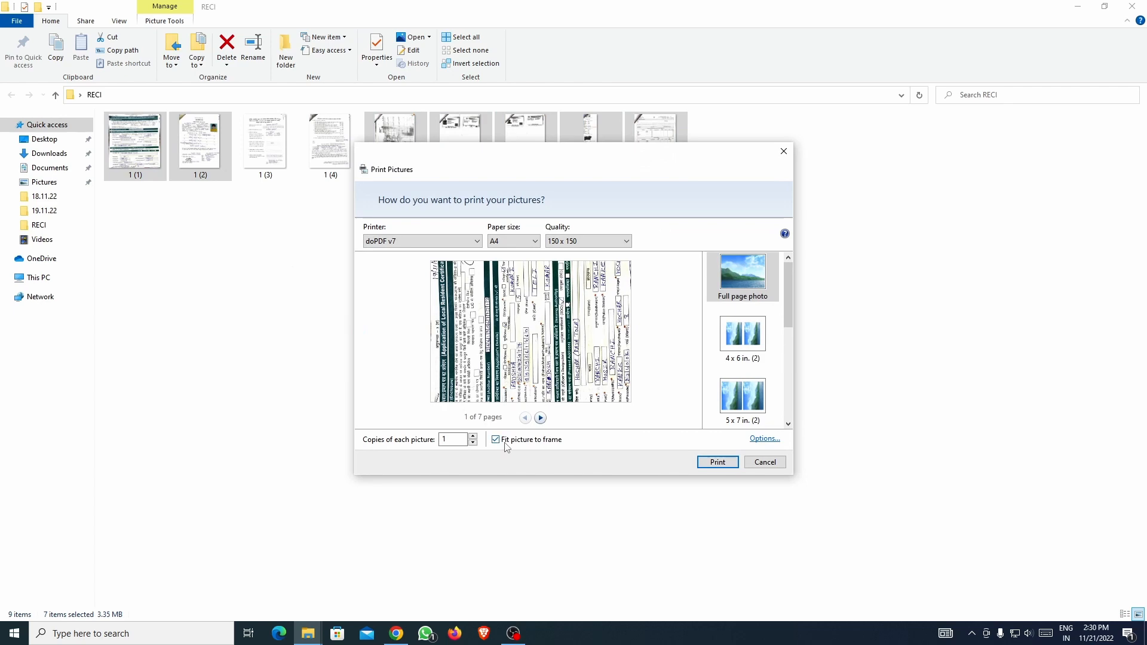
click(496, 441)
click(742, 397)
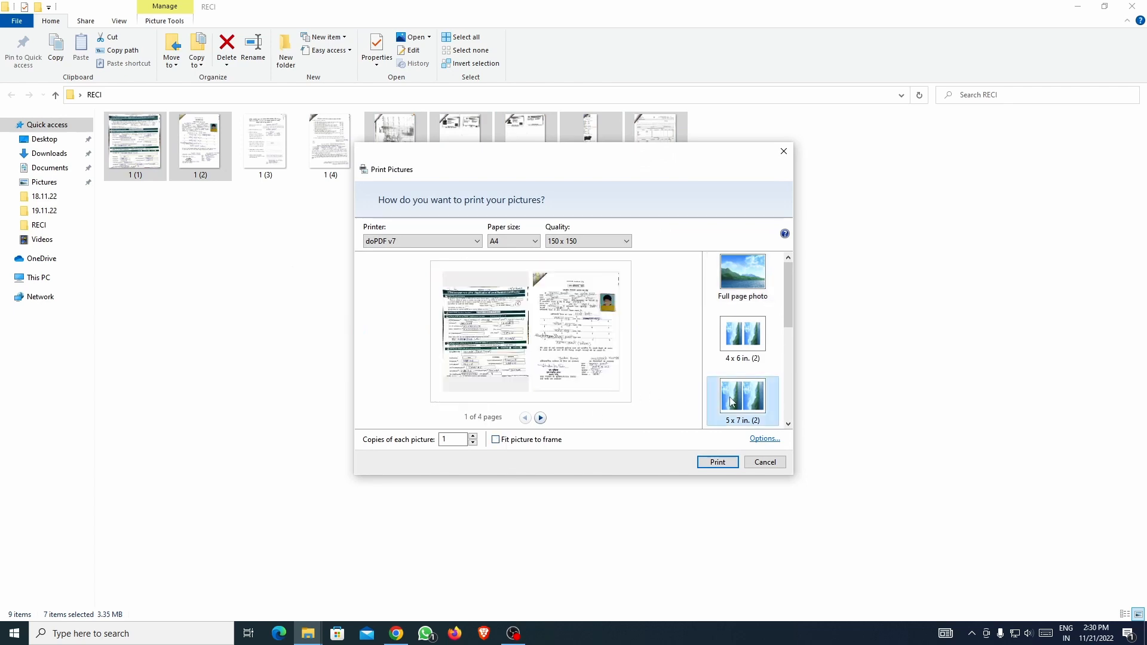
click(717, 462)
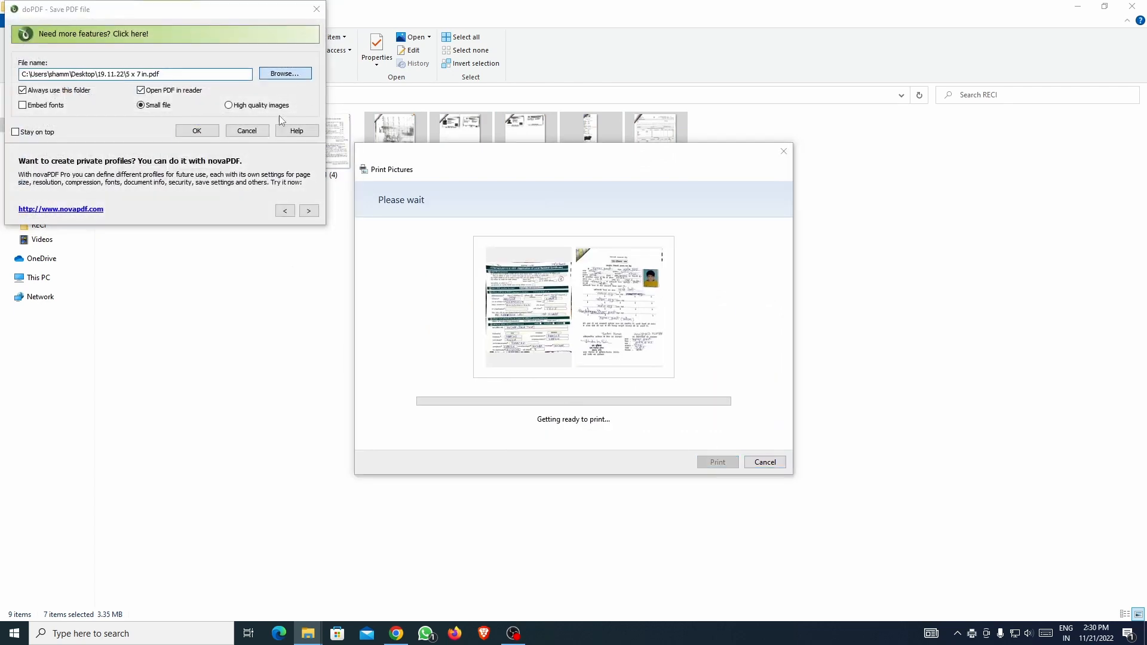
Save the PDF as 1 in the Desktop RECI folder, then close the opened PDF.
click(277, 74)
click(67, 116)
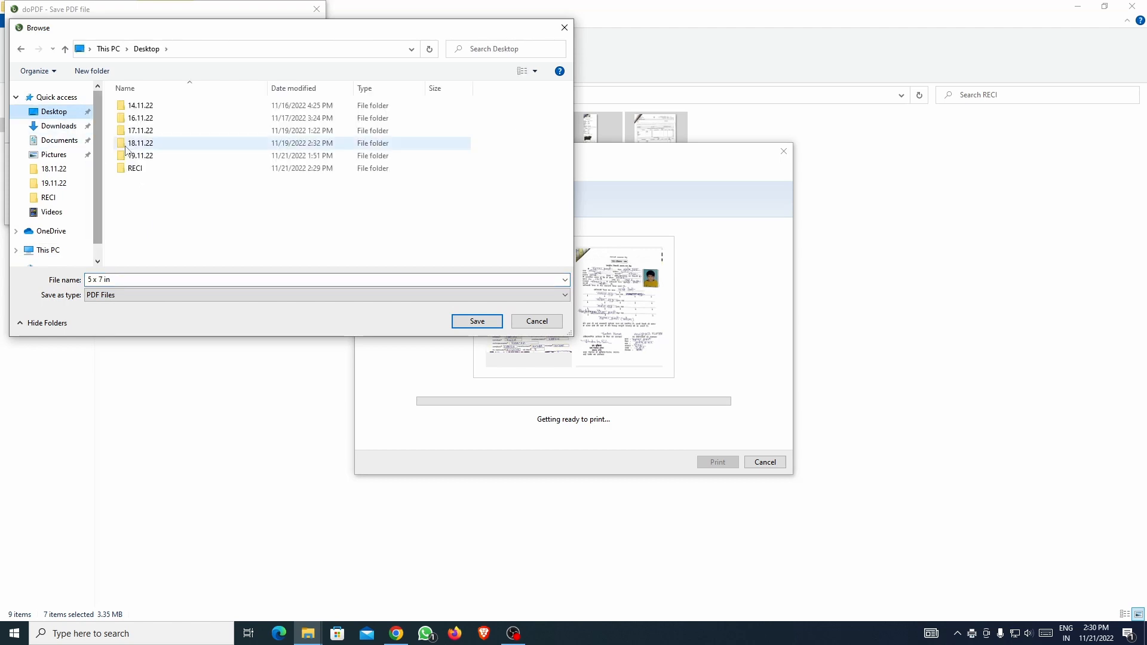
double_click(144, 170)
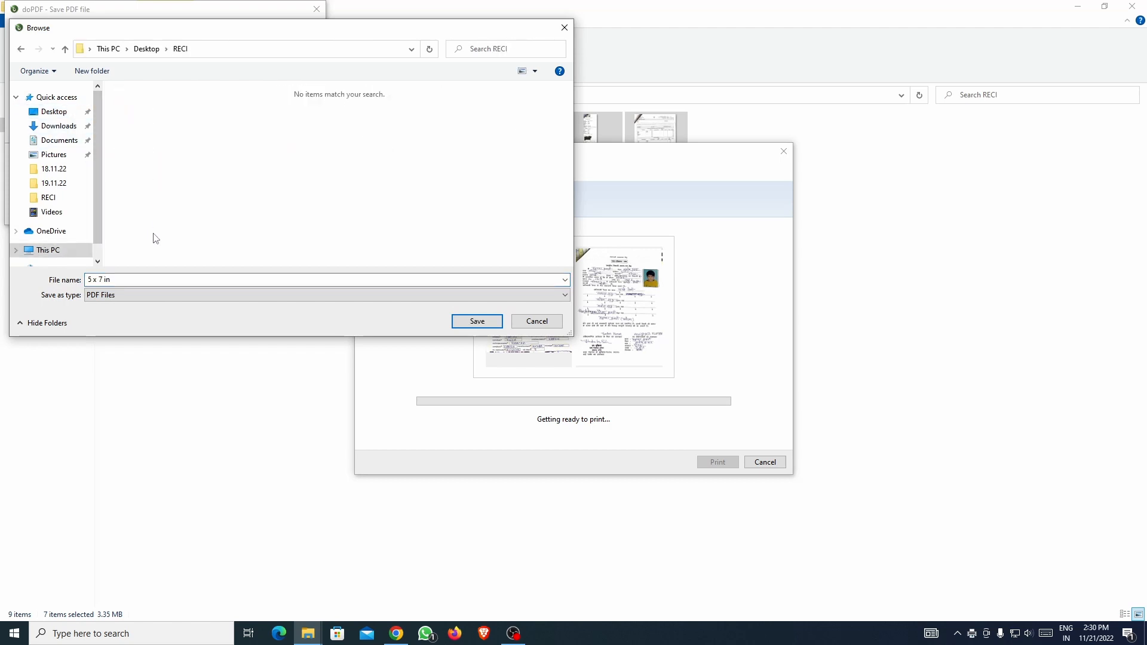
text(1)
click(174, 291)
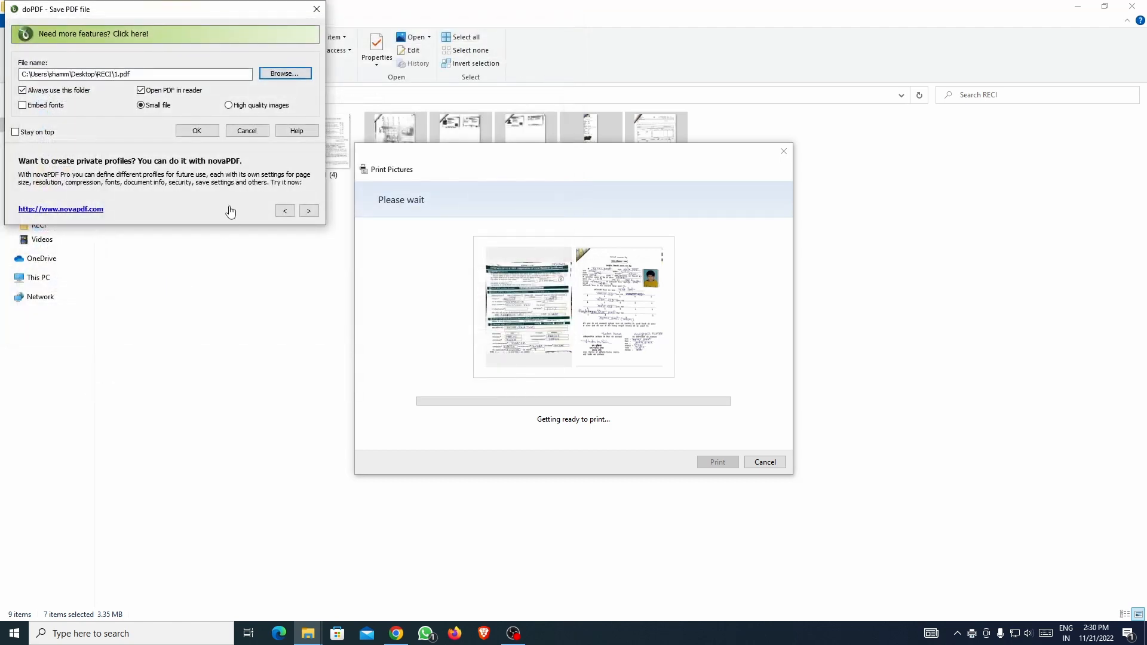
click(204, 134)
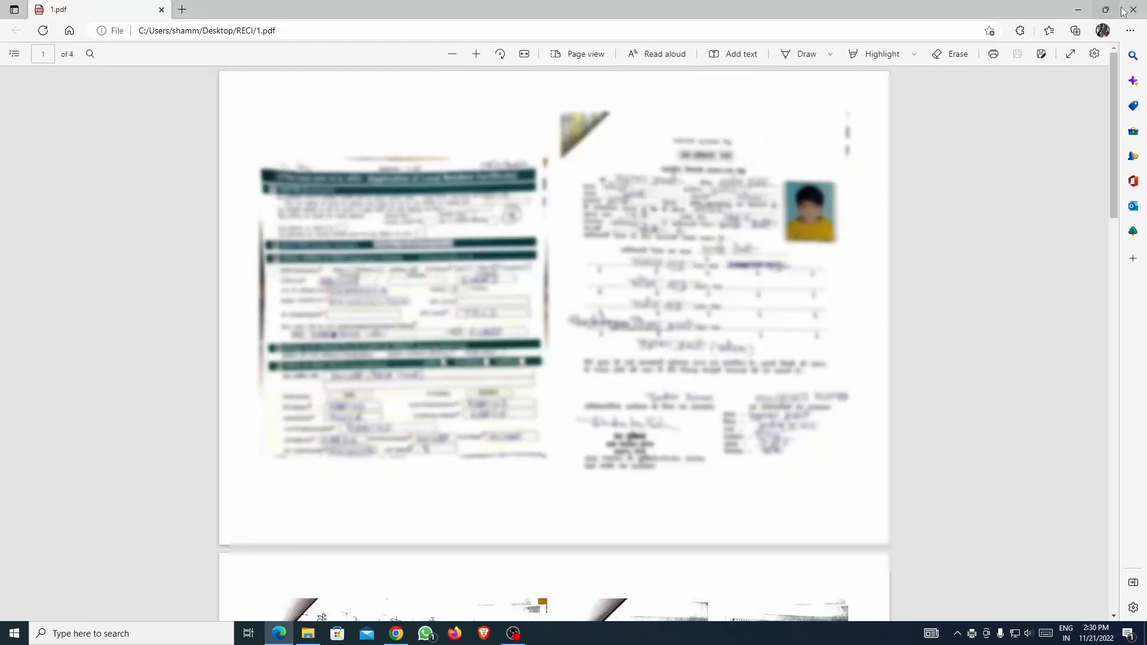
click(1133, 9)
Check in Properties that 1.pdf is 761 KB, then minimize File Explorer.
click(388, 212)
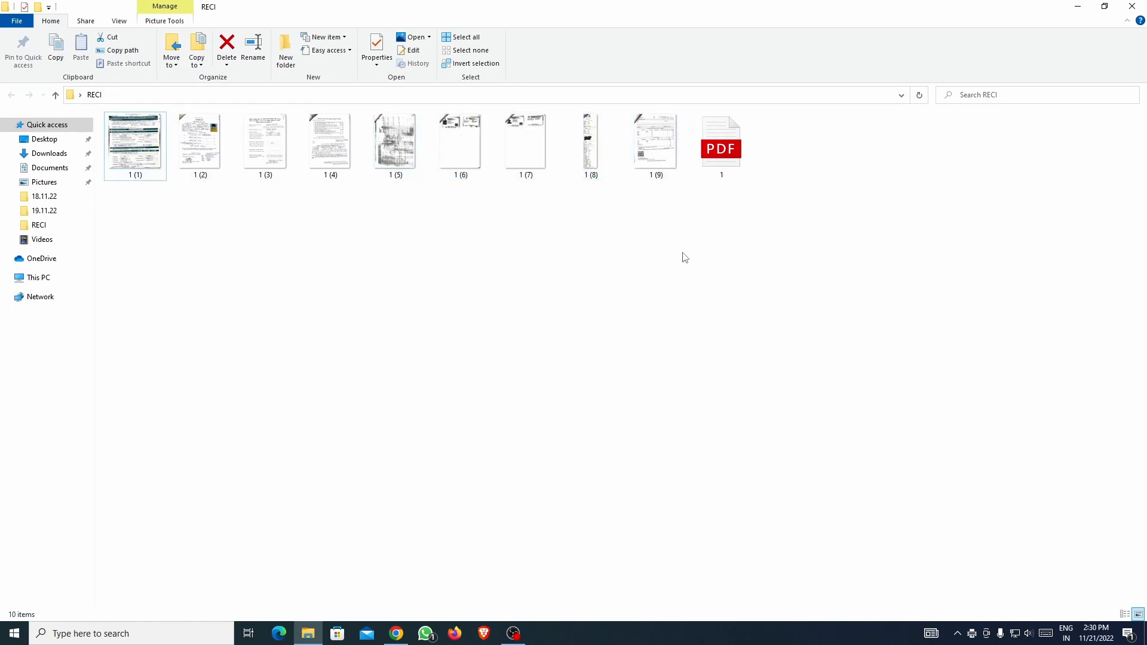
click(733, 163)
right_click(732, 163)
click(759, 417)
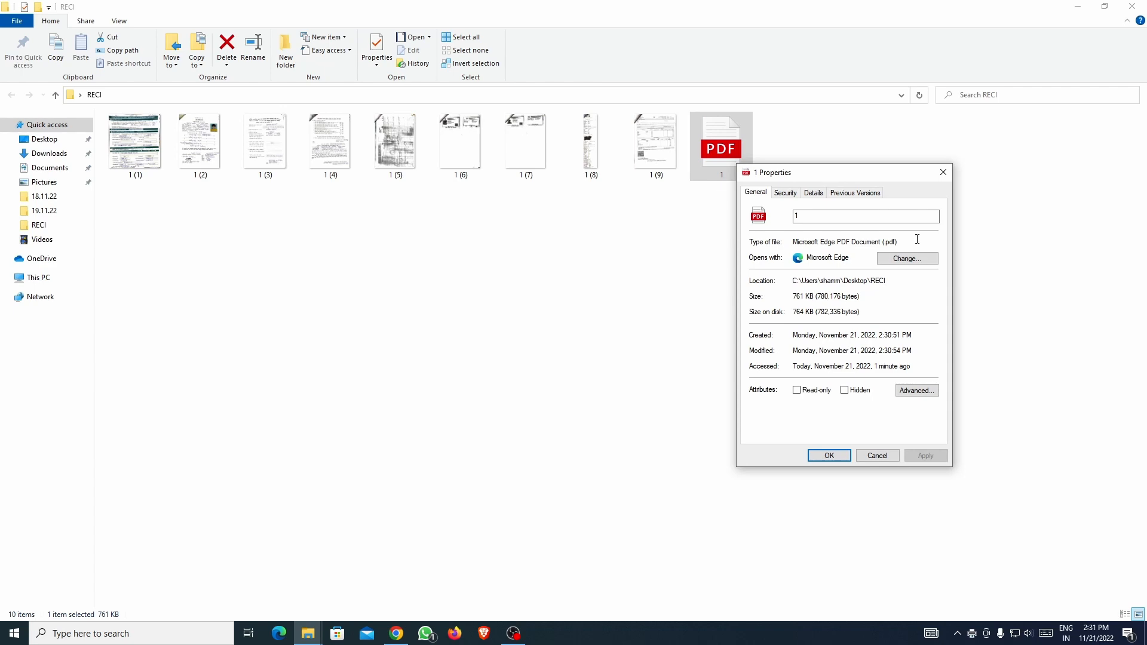
click(943, 172)
click(1078, 6)
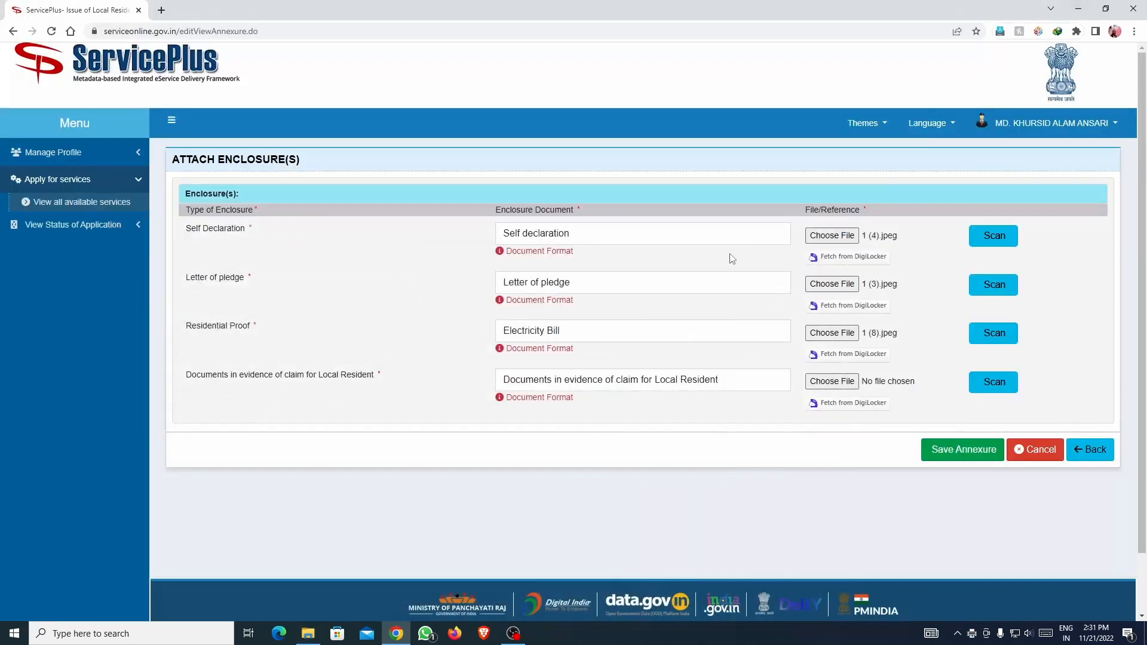
Attach 1.pdf from RECI to the evidence-of-claim row and save the annexure.
click(829, 388)
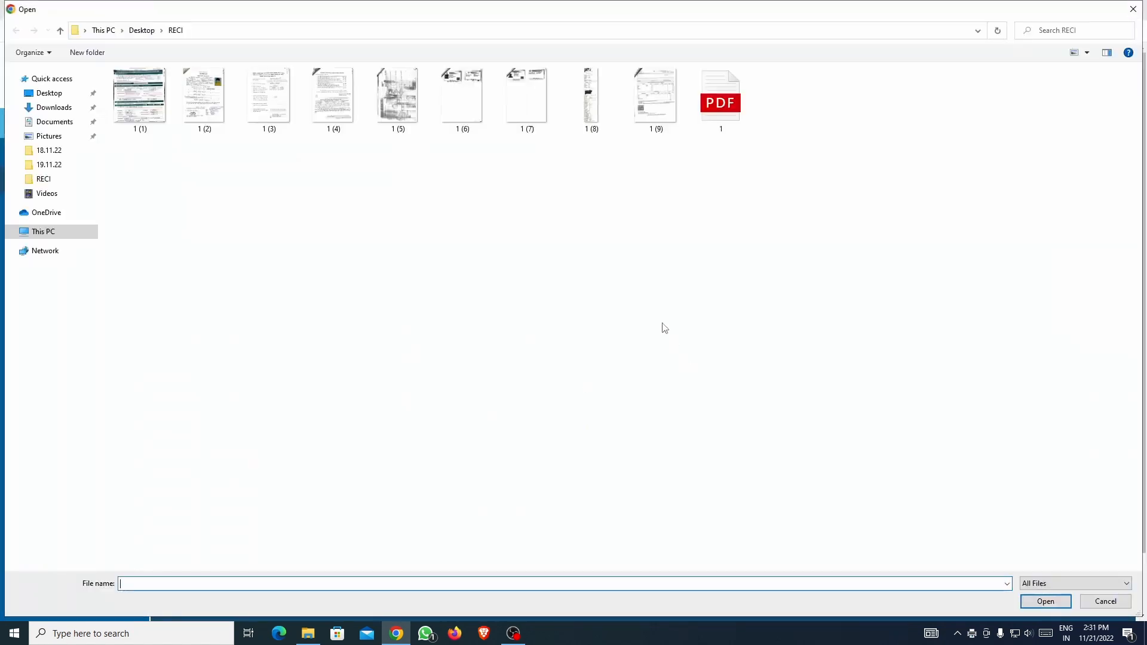
click(714, 113)
double_click(714, 113)
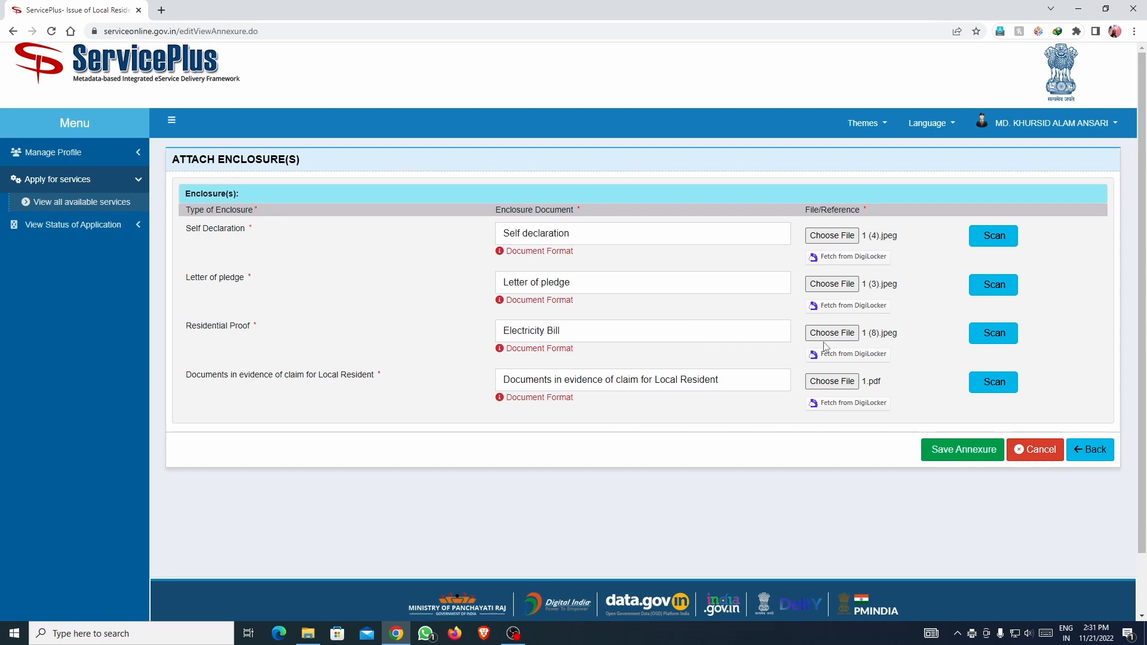
click(971, 456)
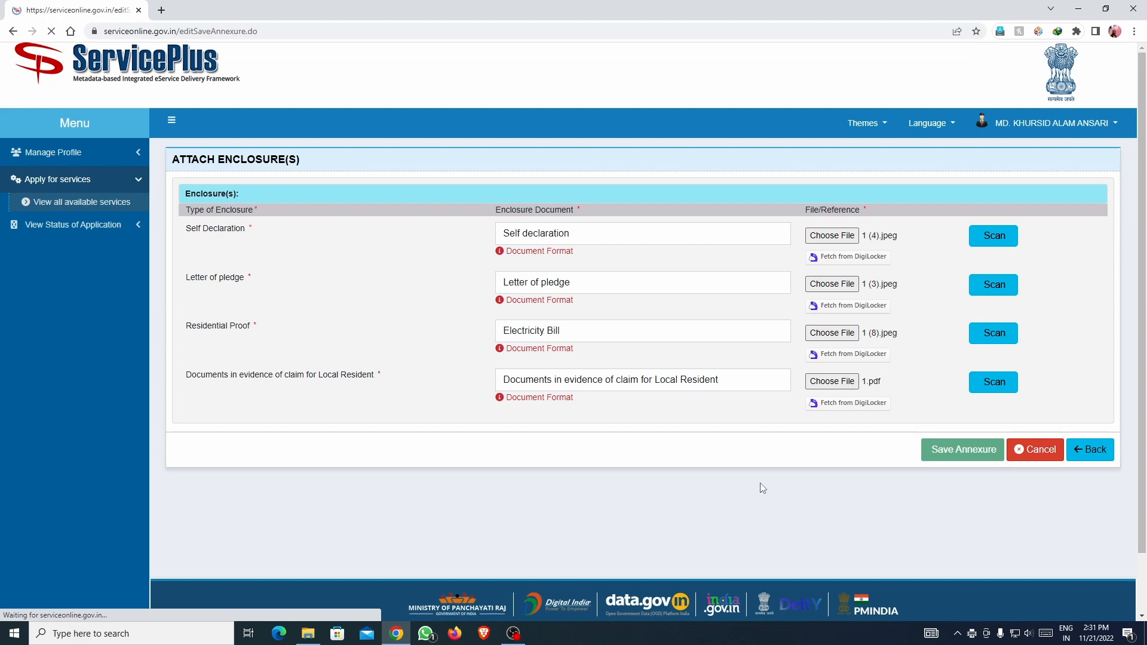
Review the completed Local Resident application preview.
scroll(751, 483, down, 15)
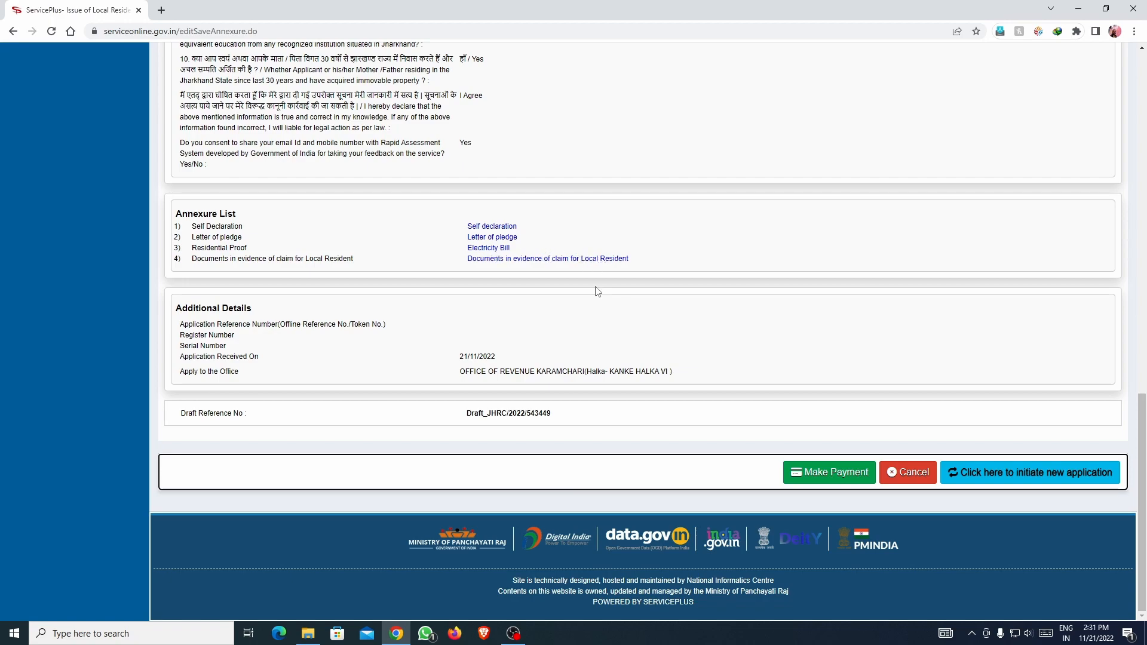
scroll(597, 291, up, 15)
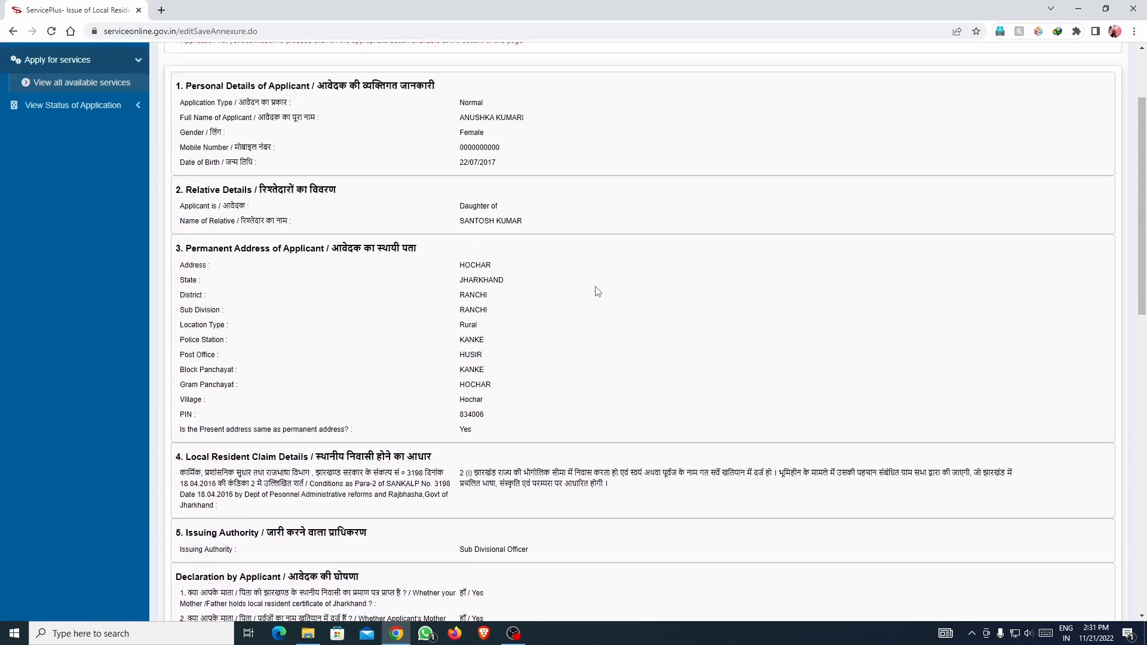
scroll(597, 291, down, 15)
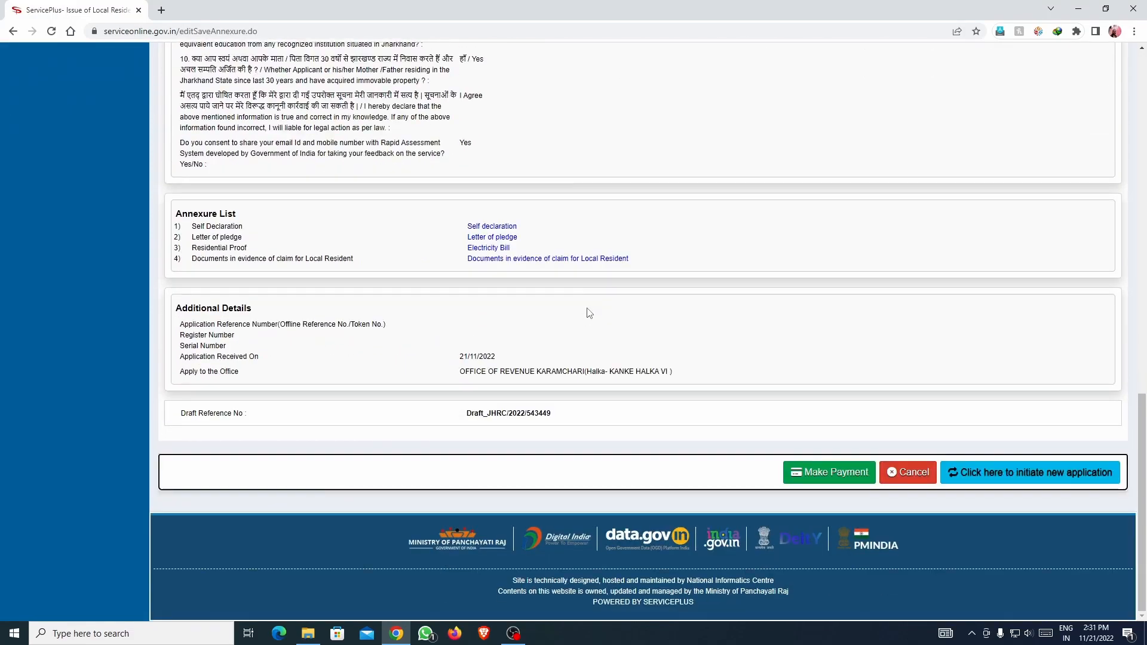
scroll(589, 313, up, 15)
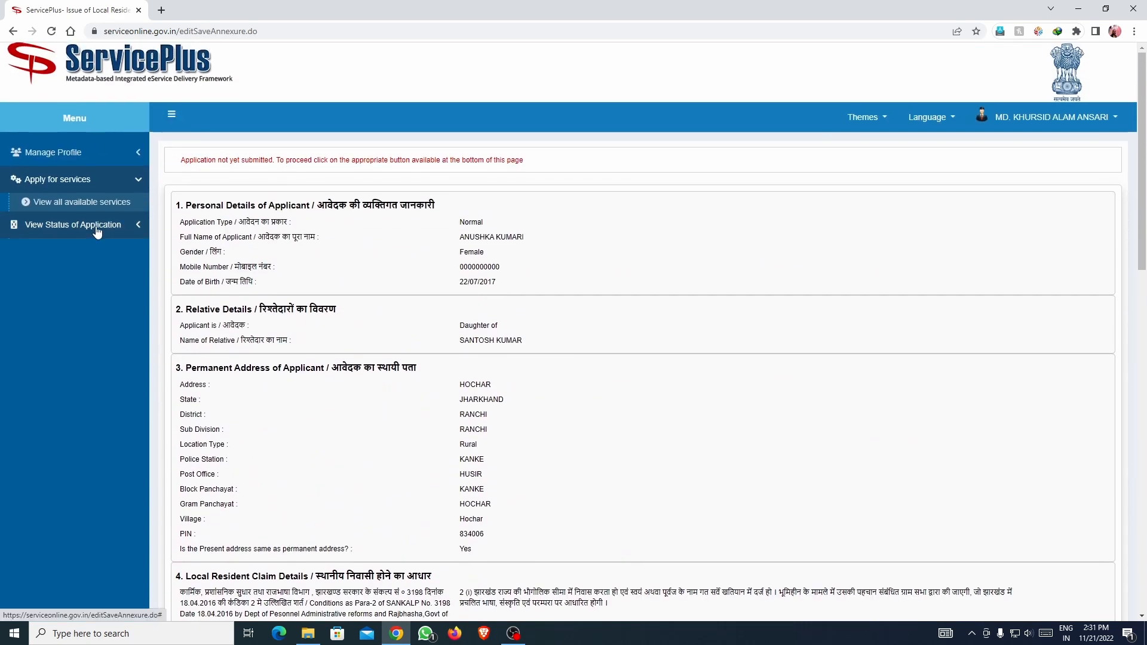
click(78, 226)
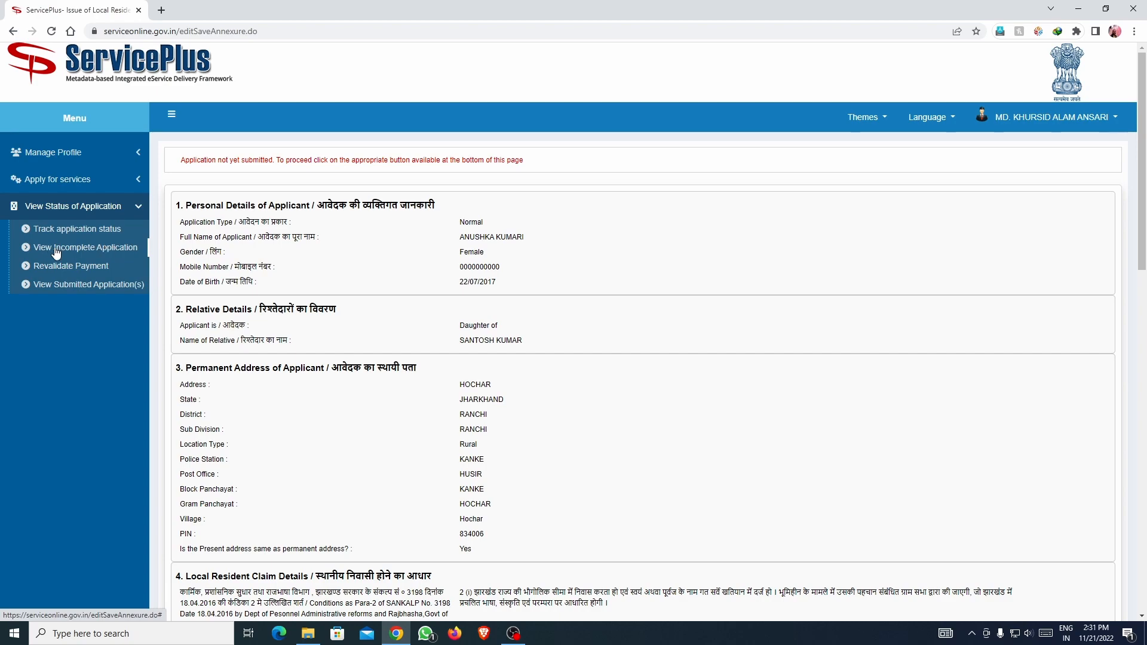
scroll(573, 279, down, 20)
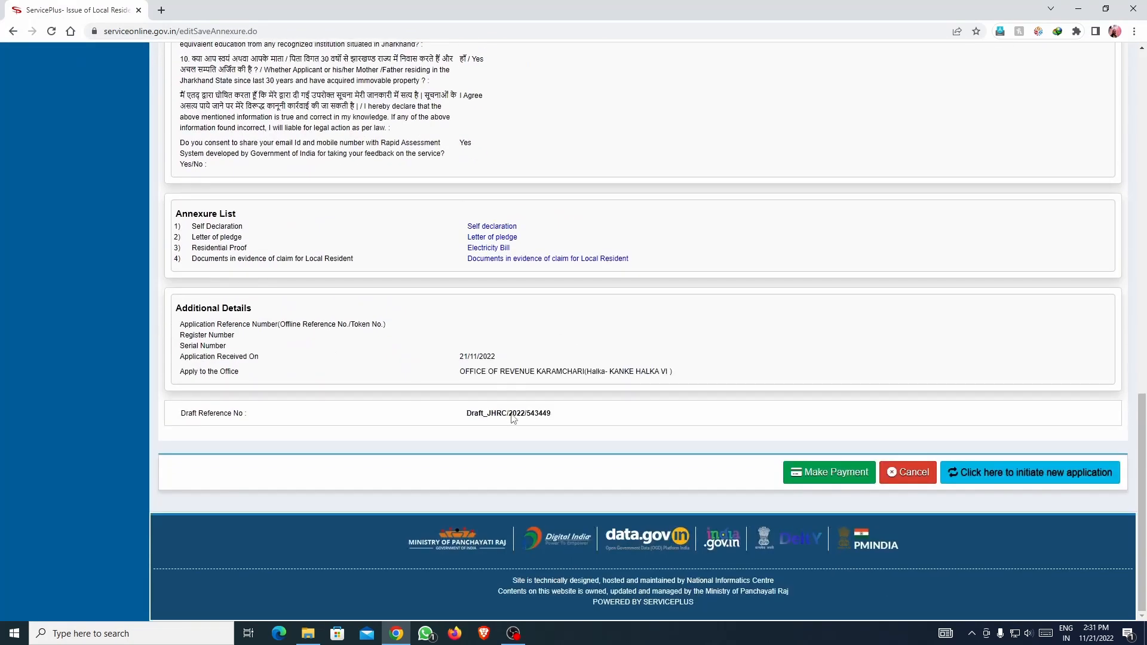
scroll(626, 385, up, 15)
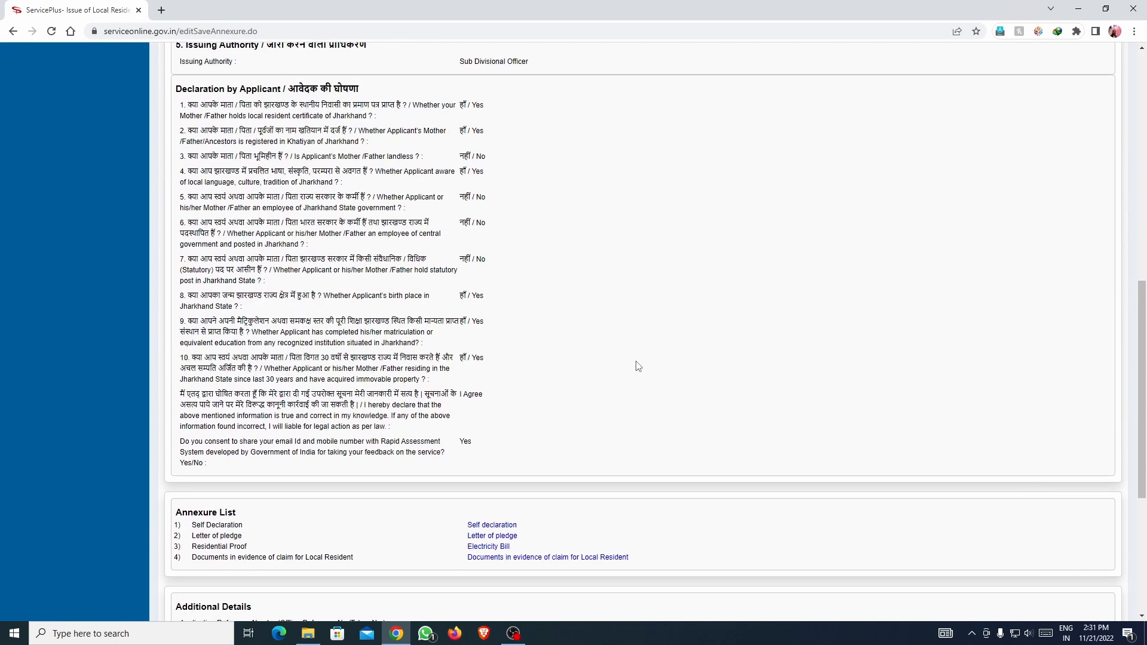
scroll(635, 301, down, 15)
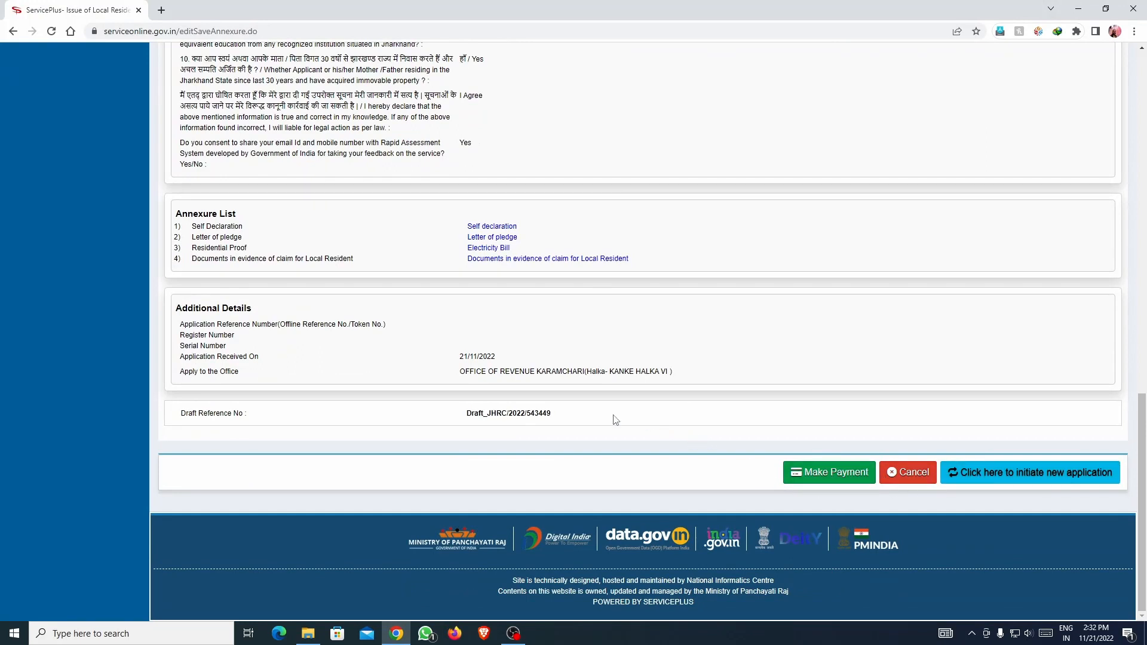
scroll(597, 418, up, 1)
scroll(520, 358, down, 1)
scroll(506, 417, up, 1)
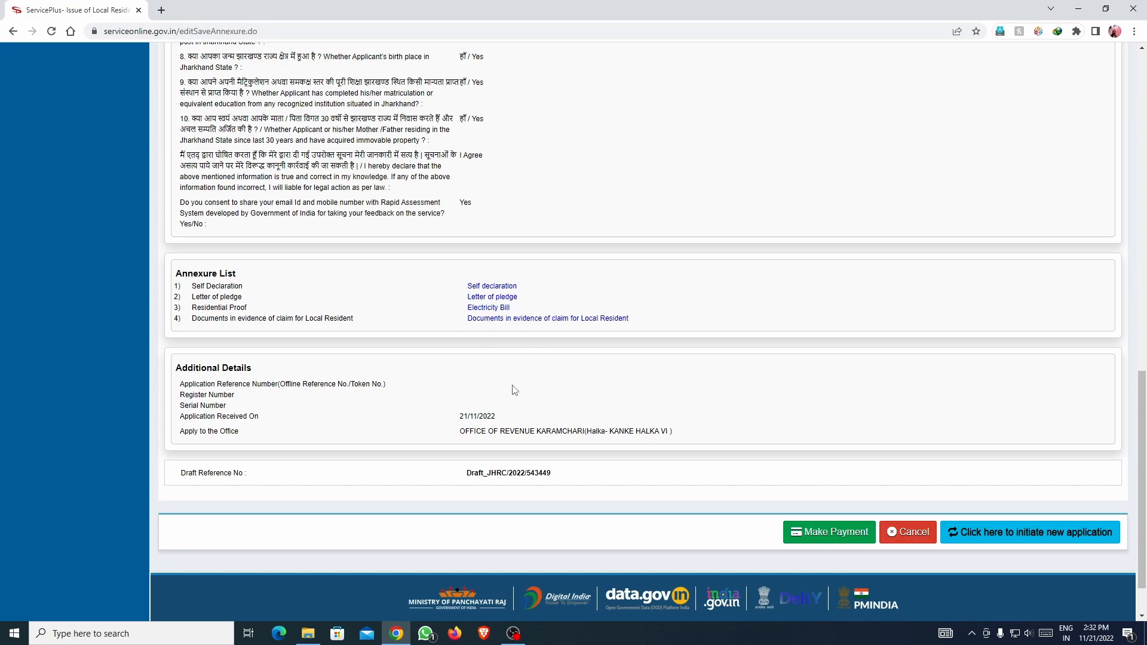
scroll(517, 386, up, 20)
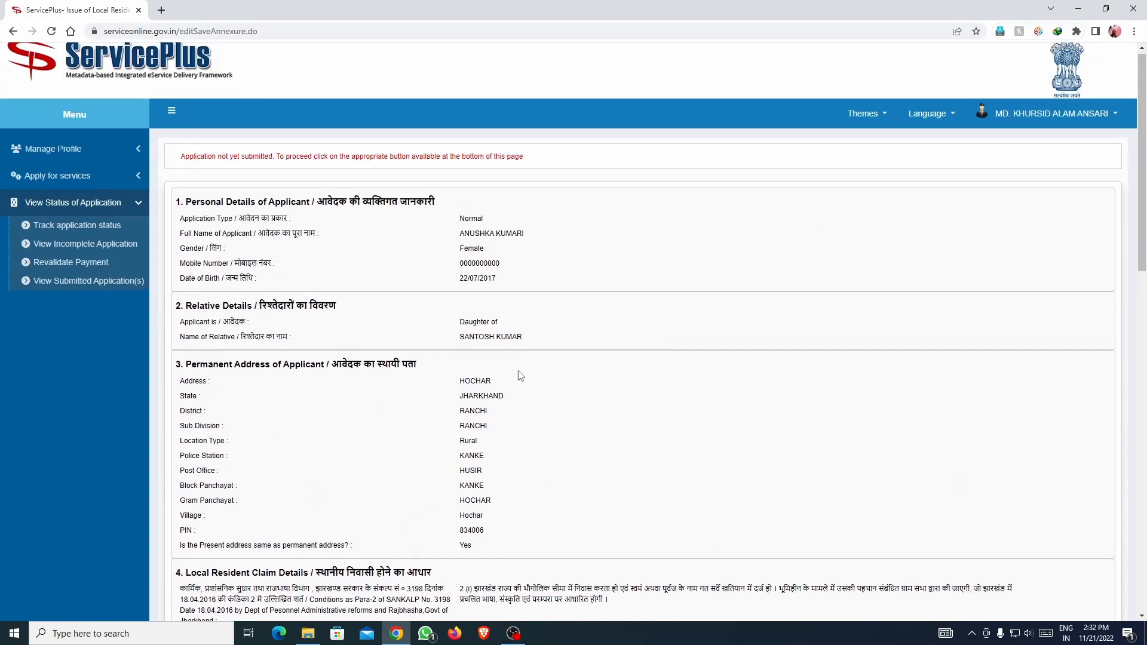
scroll(521, 376, down, 20)
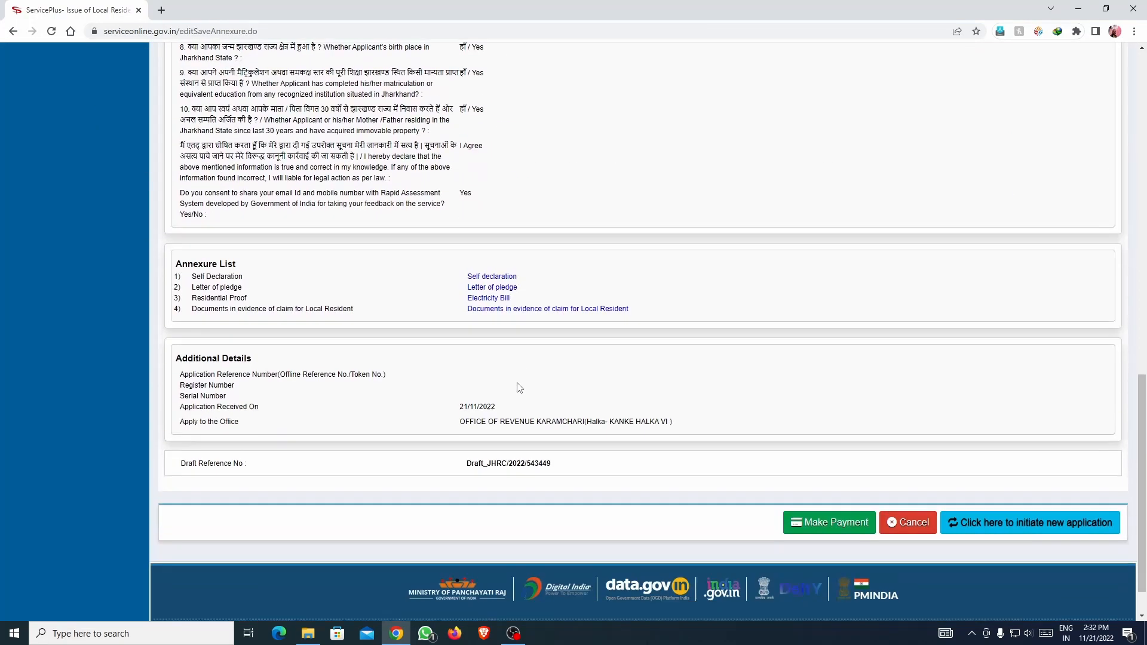
scroll(519, 387, down, 2)
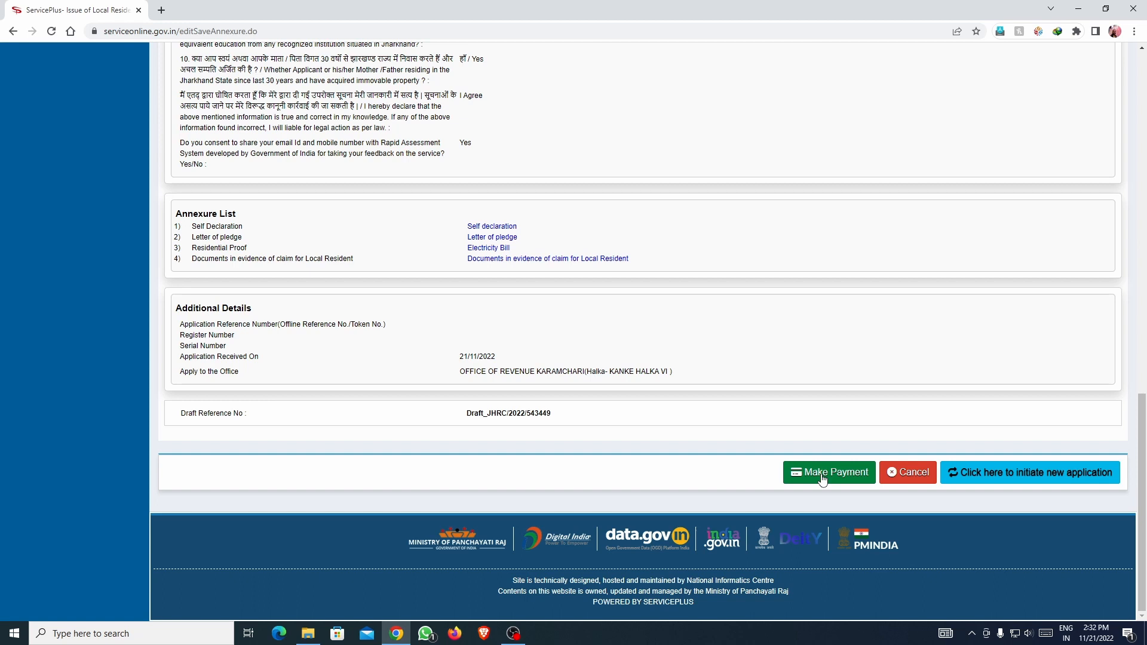
Proceed to pay the Rs. 30.0 charge via CSC E-Wallet and acknowledge the alert.
click(823, 478)
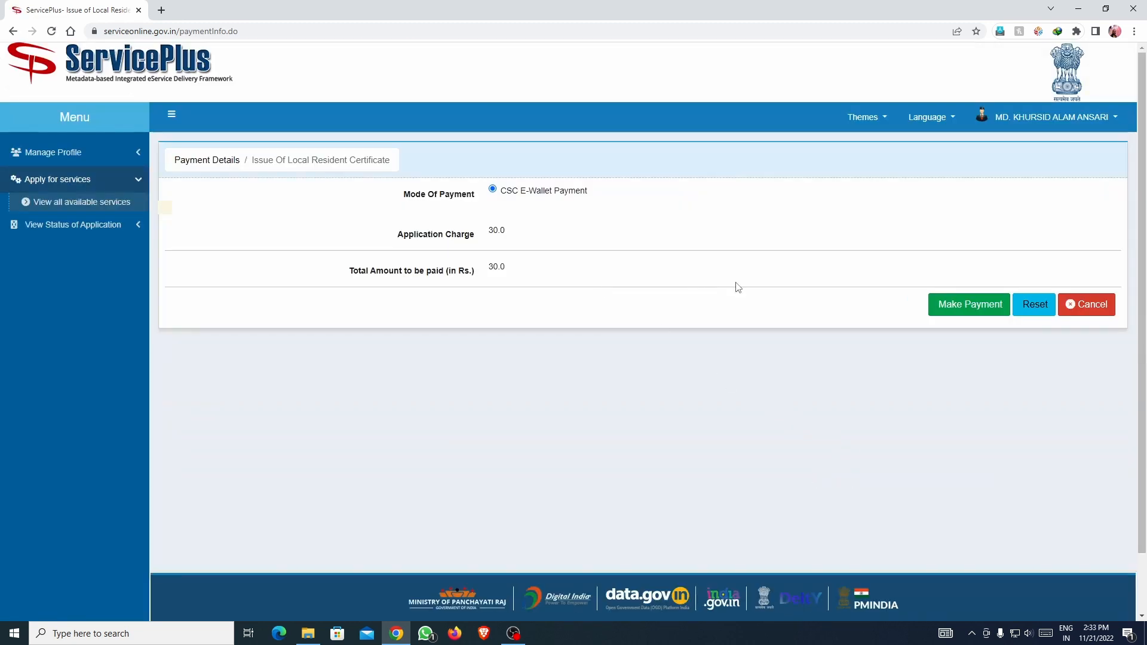
click(949, 307)
click(676, 121)
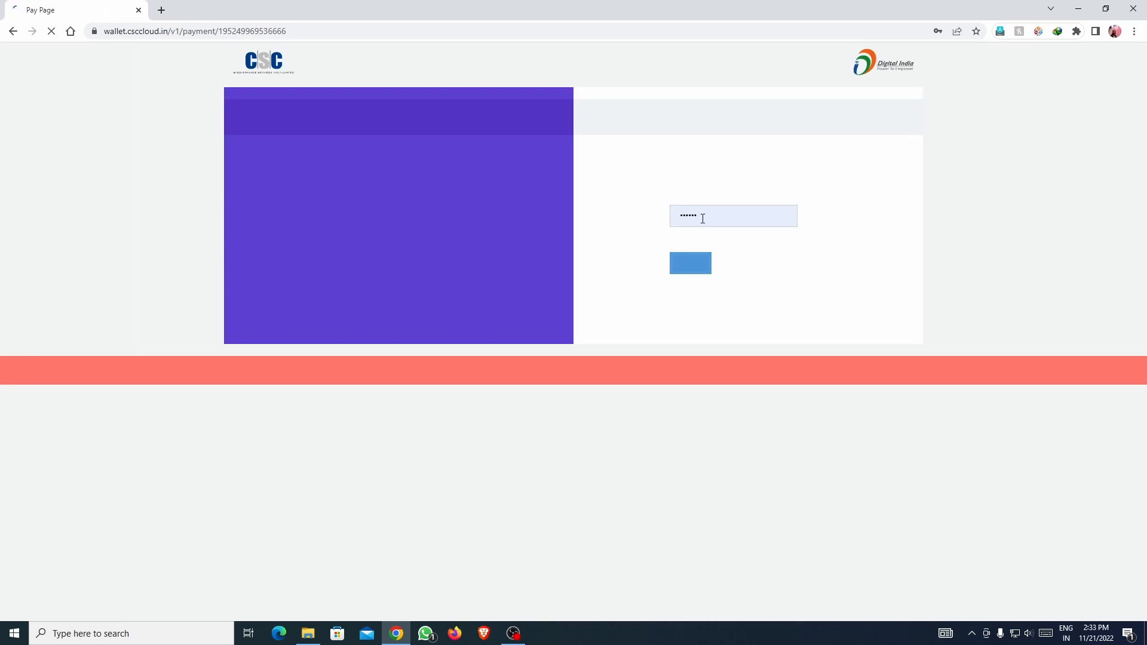
Validate with the wallet password, decline the password update, and pay ₹10.68.
double_click(714, 216)
text(••)
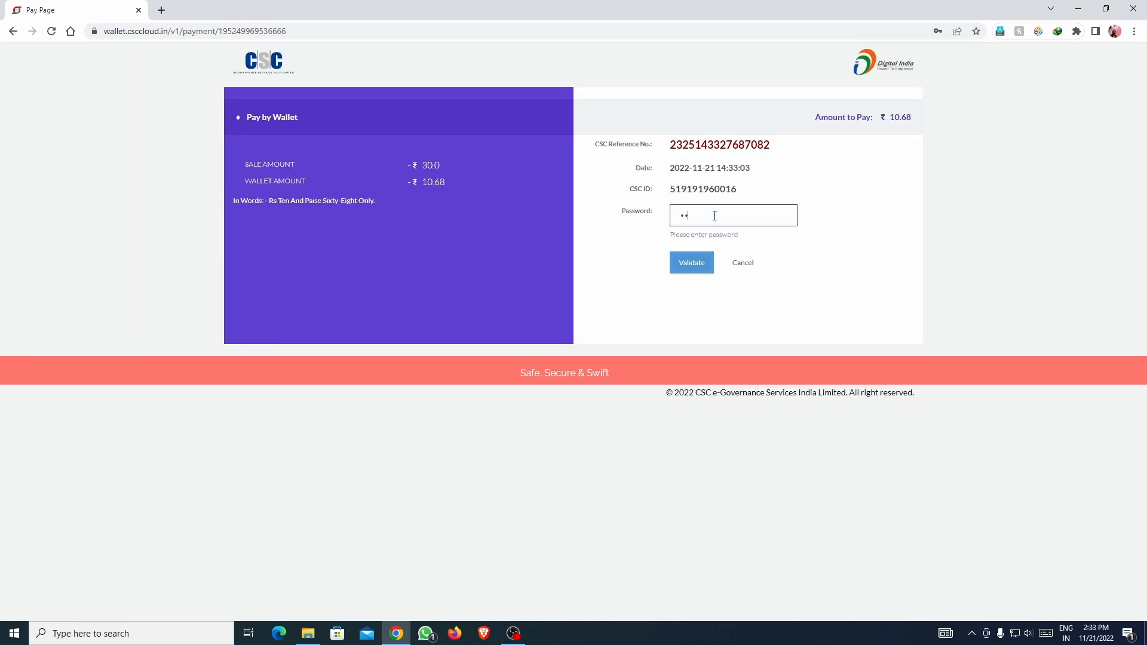
text(••••)
click(693, 266)
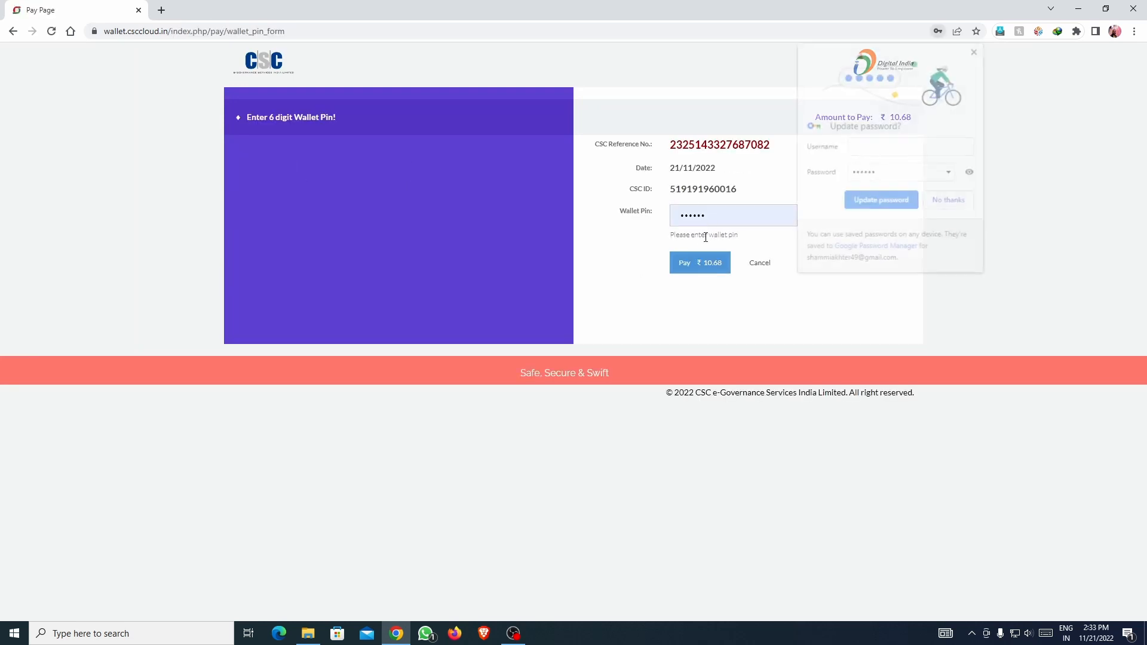
click(698, 266)
click(952, 202)
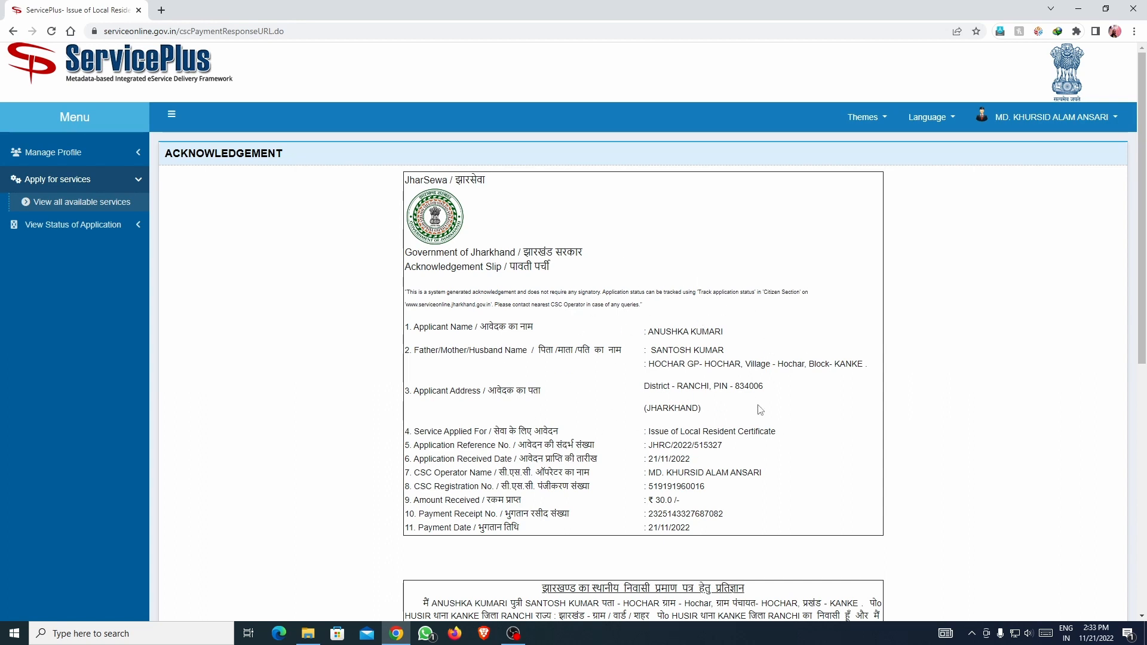
Select the full Application Reference No. on the acknowledgement slip.
scroll(677, 276, down, 1)
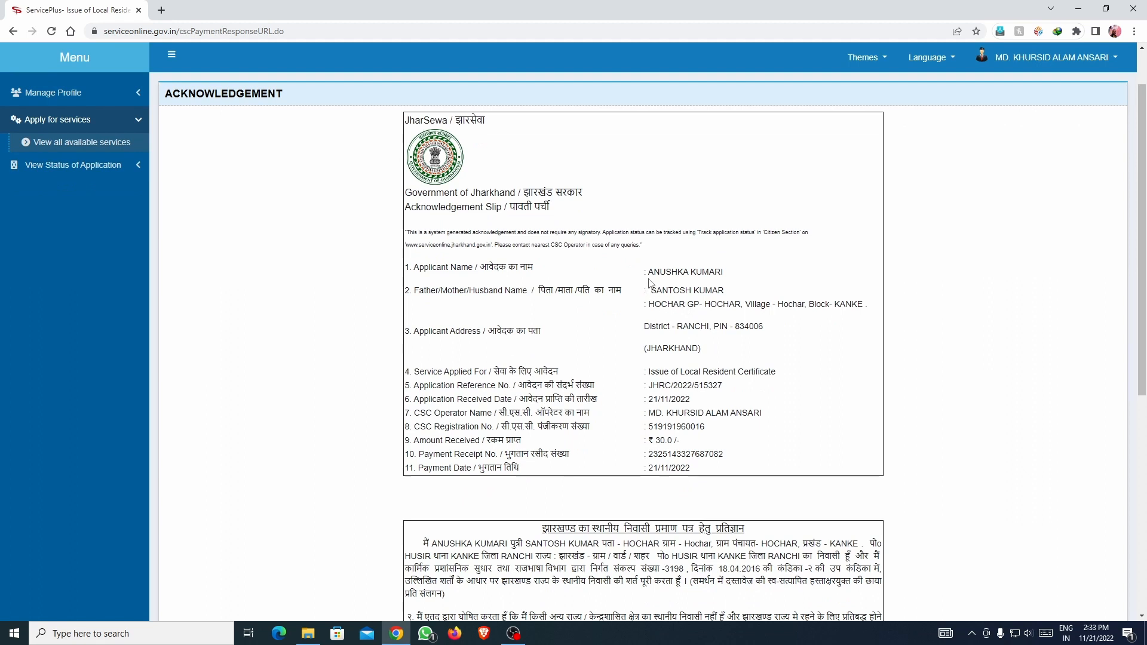
drag(652, 386, 736, 390)
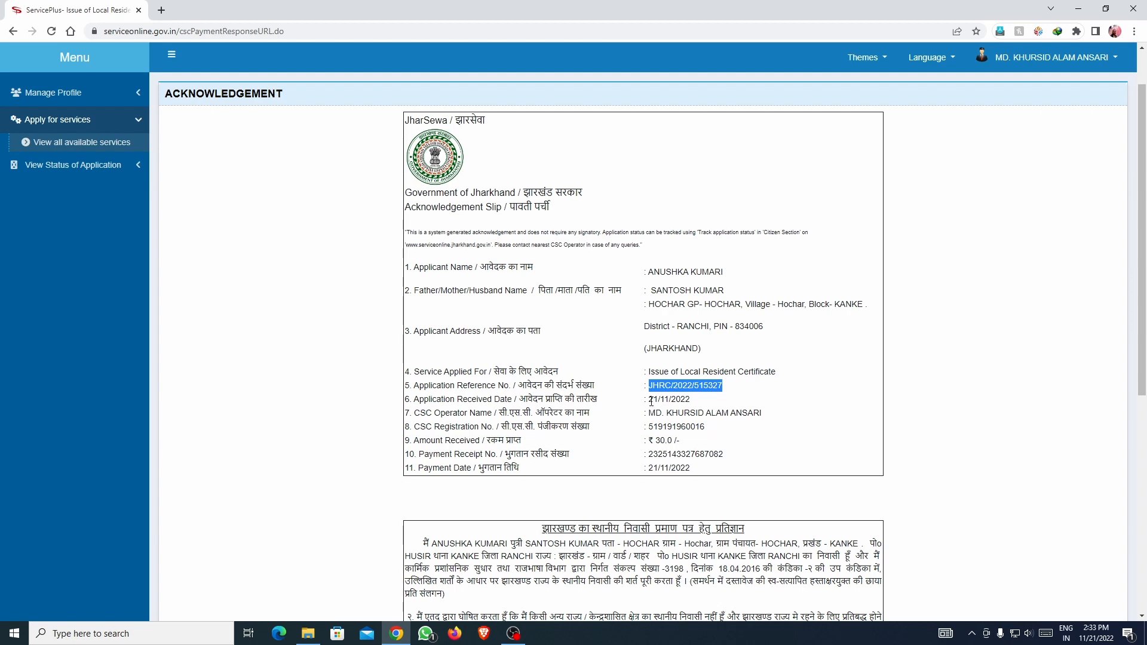
drag(650, 399, 691, 399)
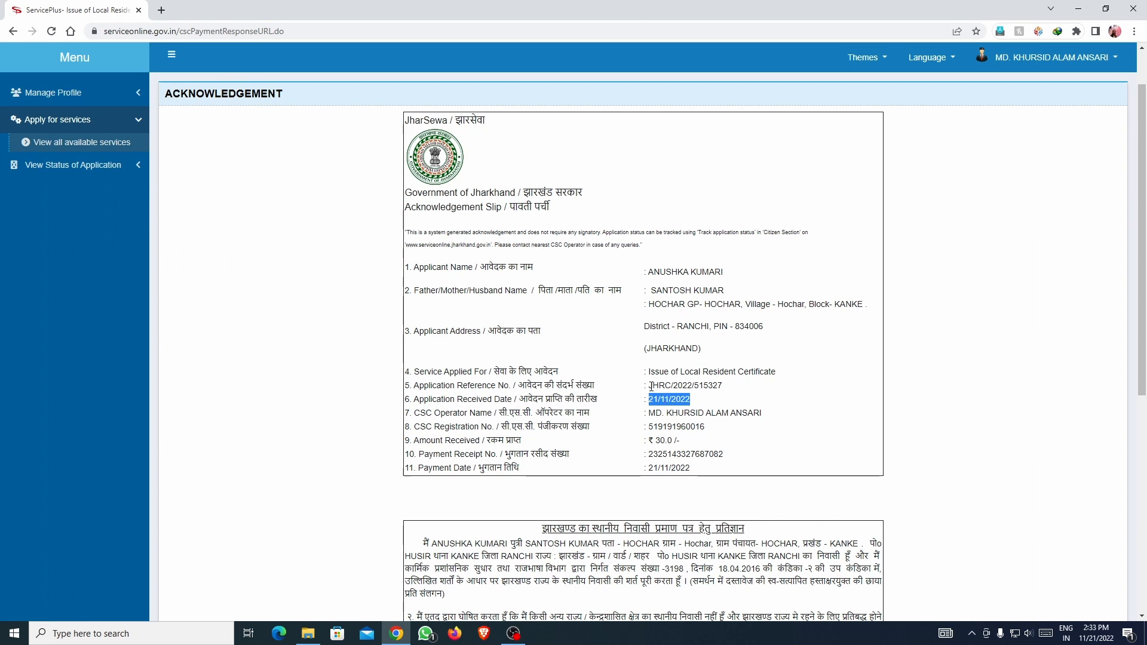
drag(650, 388, 744, 391)
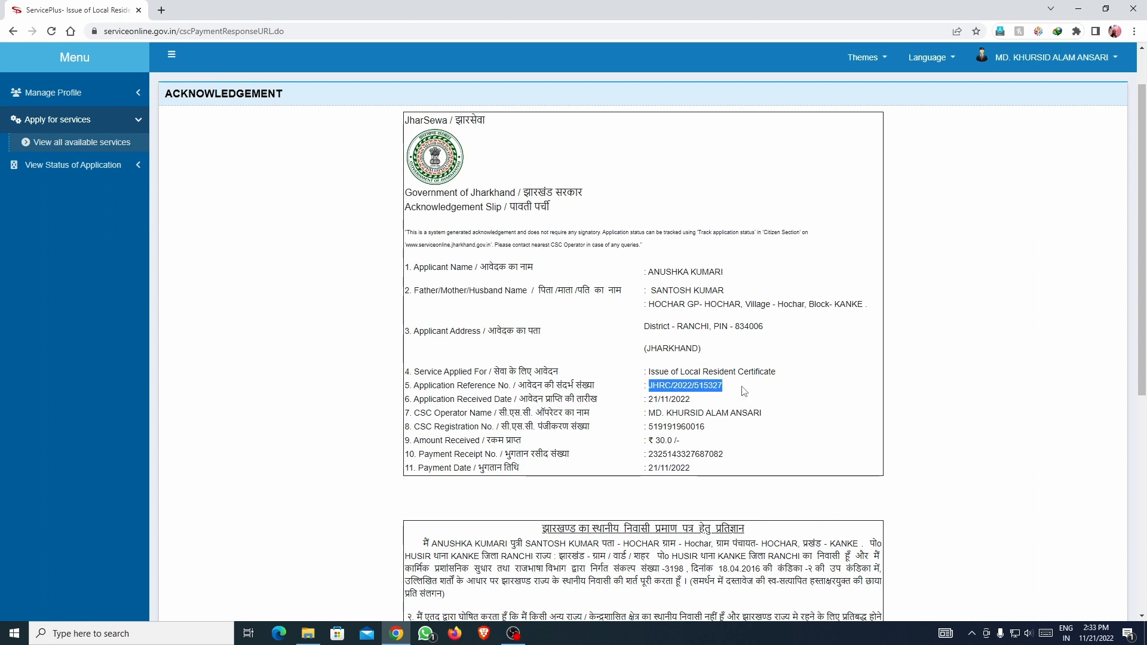
click(712, 402)
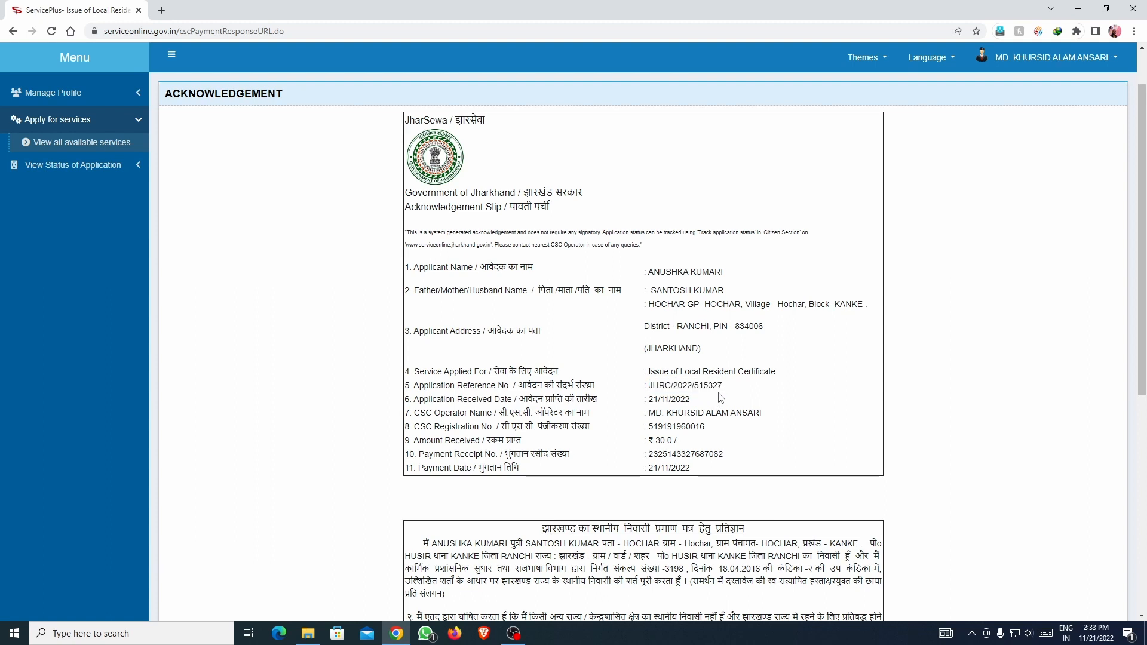
drag(652, 386, 724, 387)
key(ctrl+c)
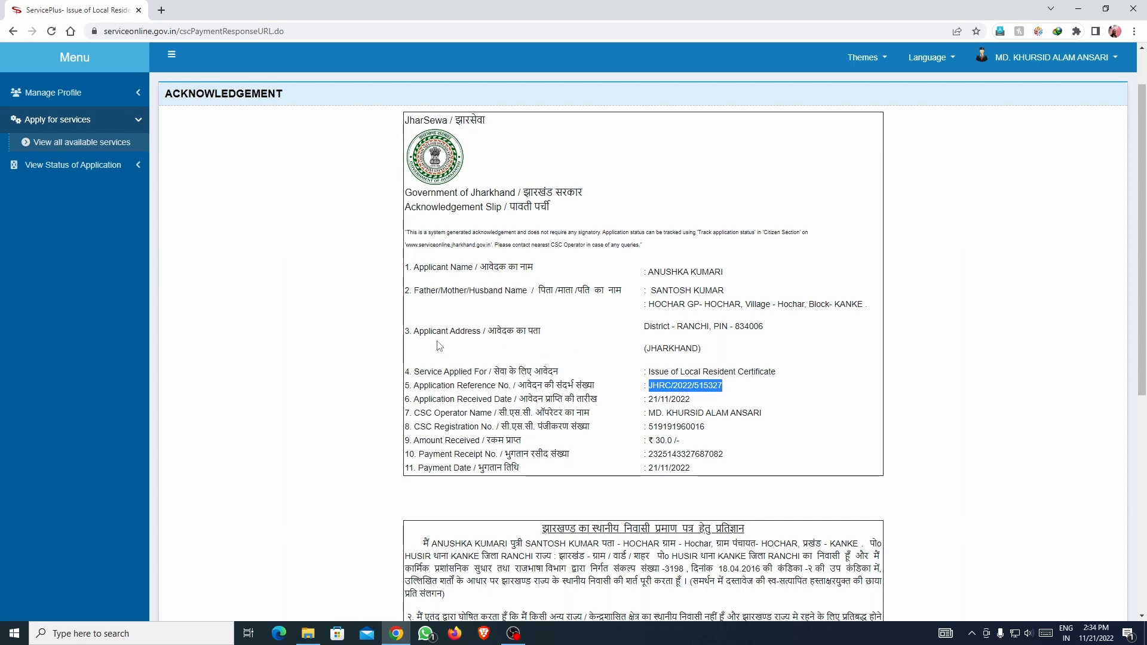
Open View Submitted Application(s) under View Status of Application.
click(68, 165)
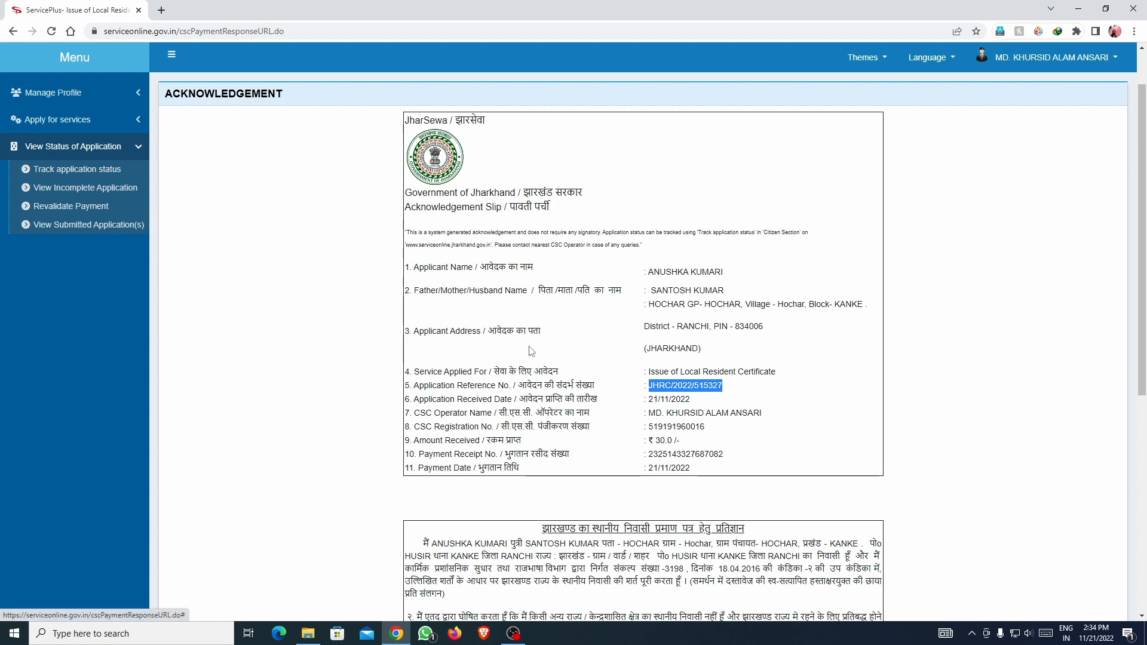
click(617, 363)
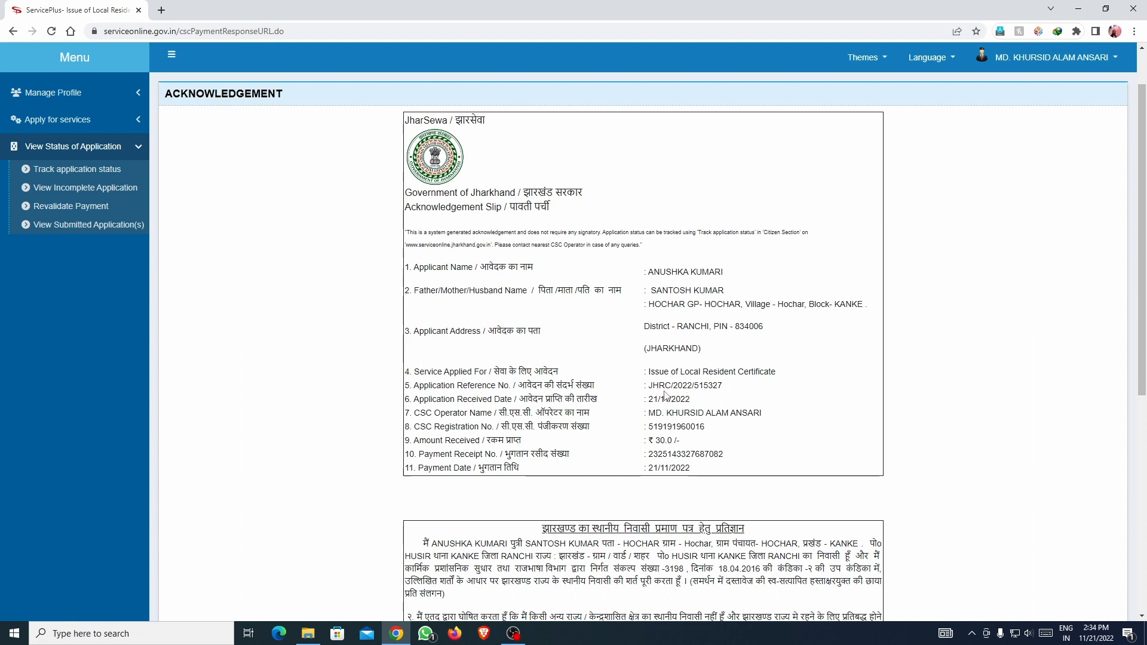
click(108, 127)
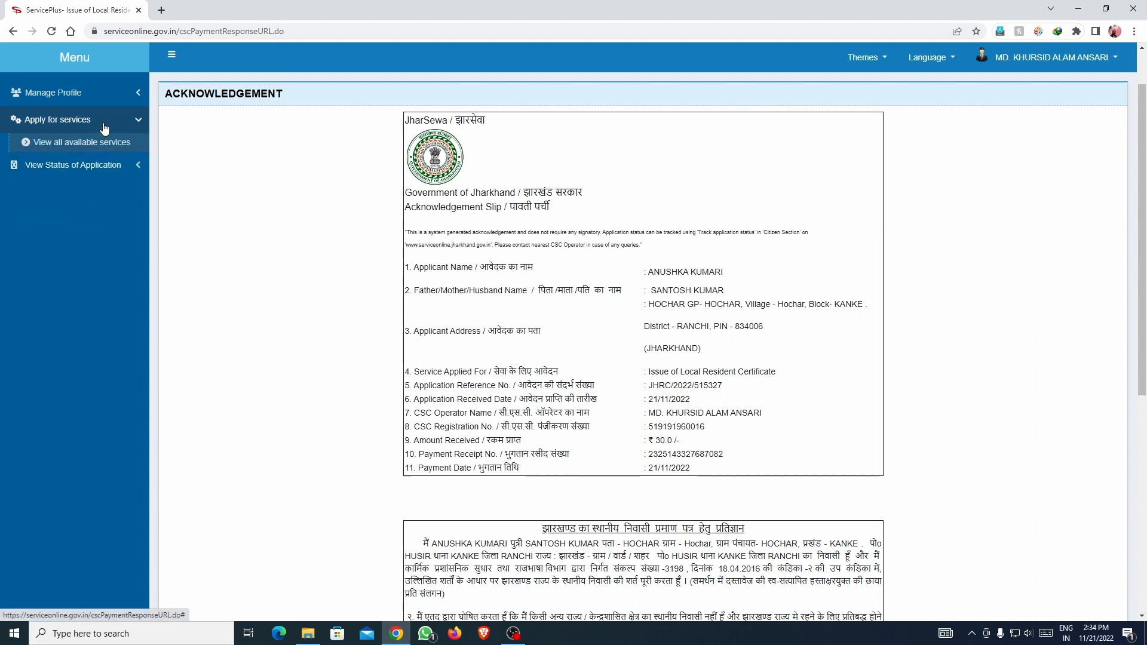
click(72, 167)
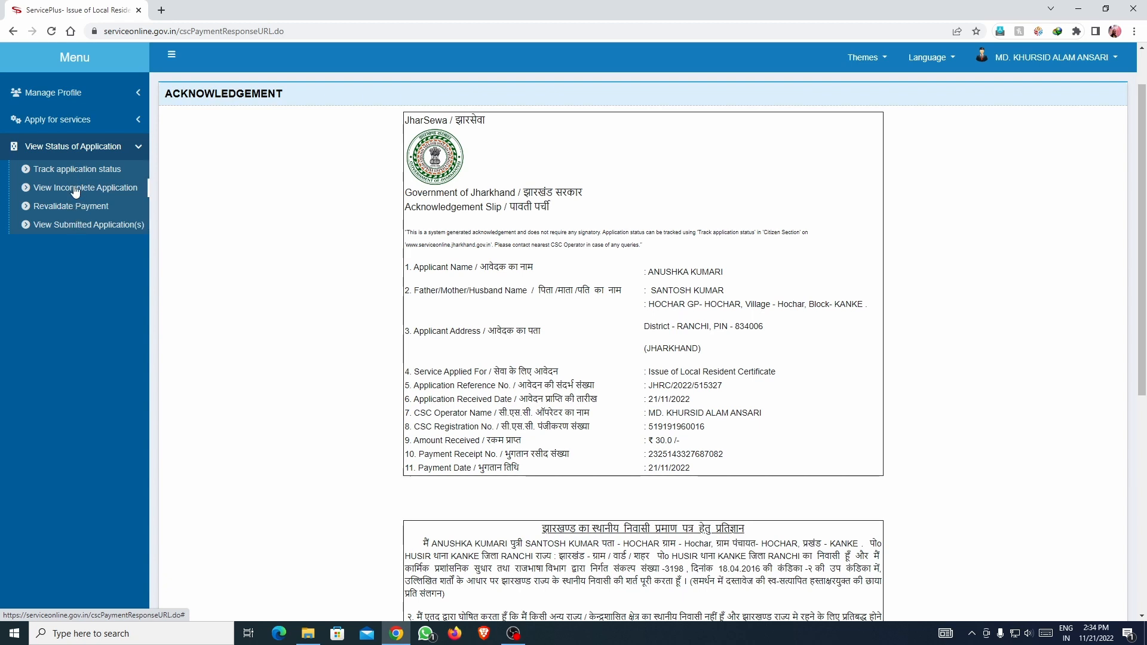
click(75, 224)
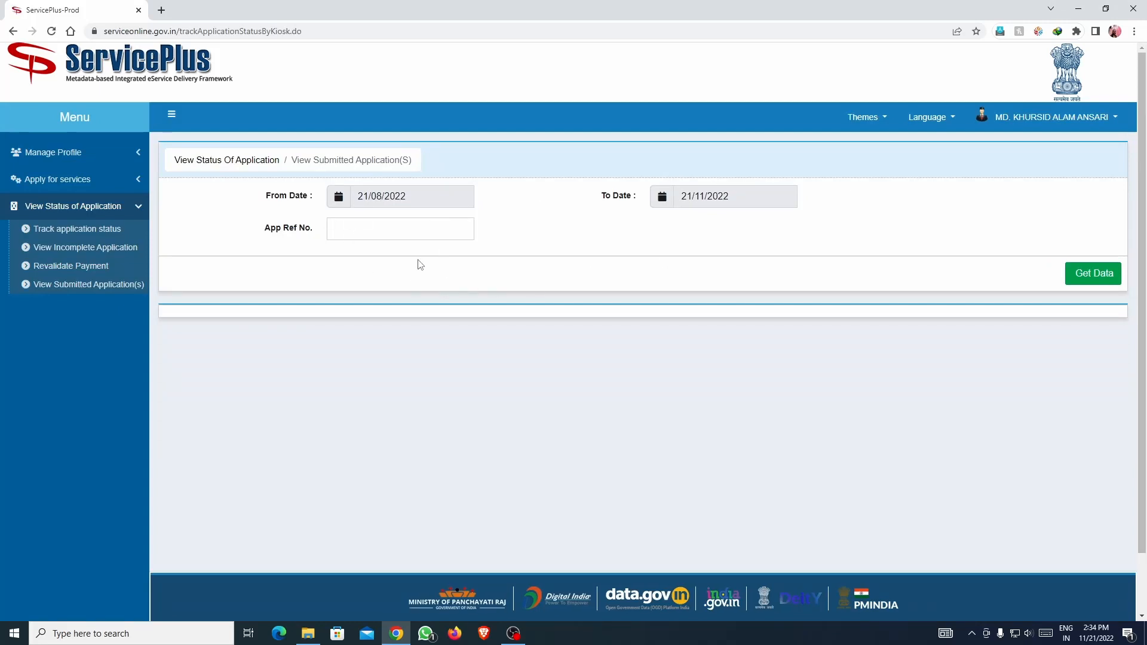
Set From Date to 21/11/2022 and load the applications submitted that day.
click(425, 197)
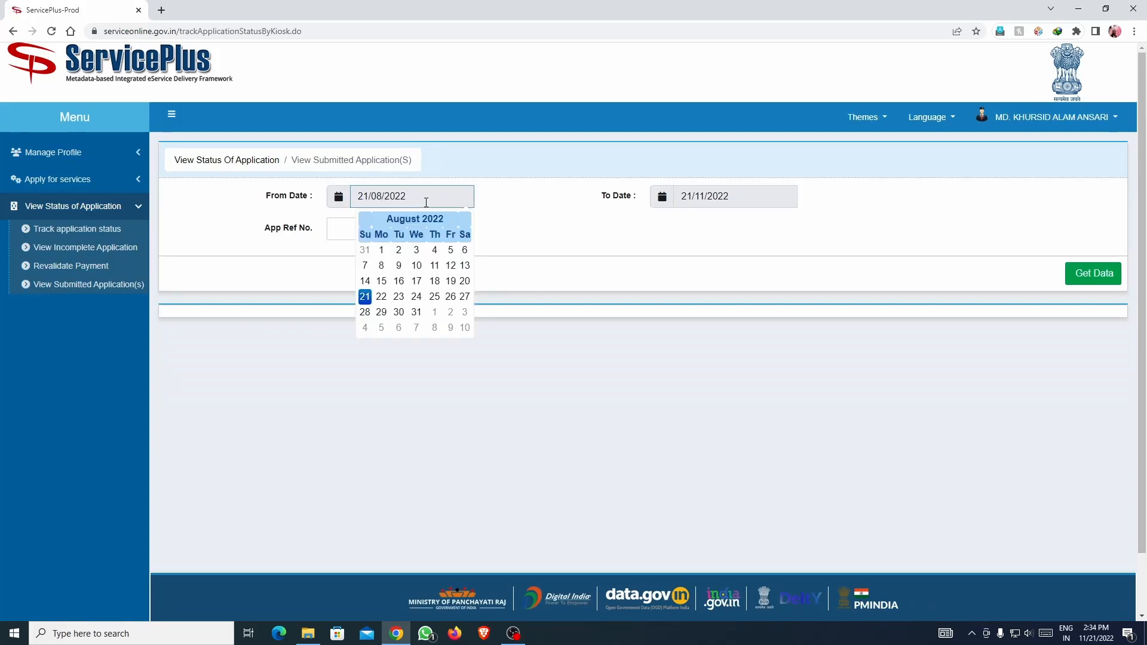
click(600, 236)
click(742, 197)
click(638, 353)
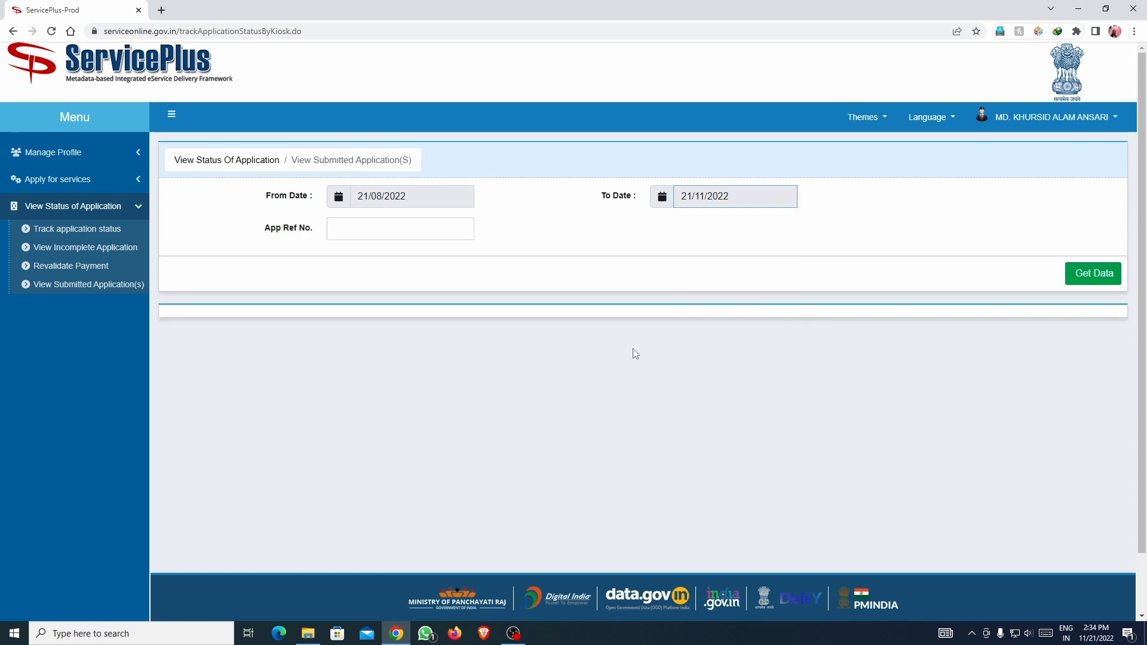
click(419, 202)
click(411, 219)
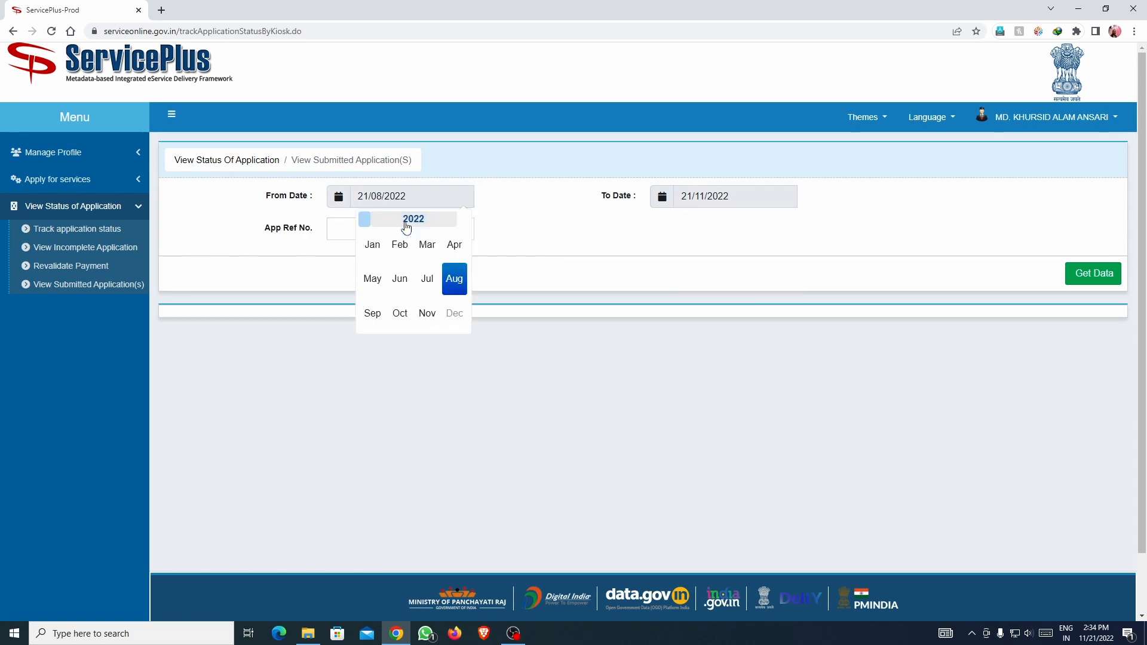
click(439, 309)
click(384, 297)
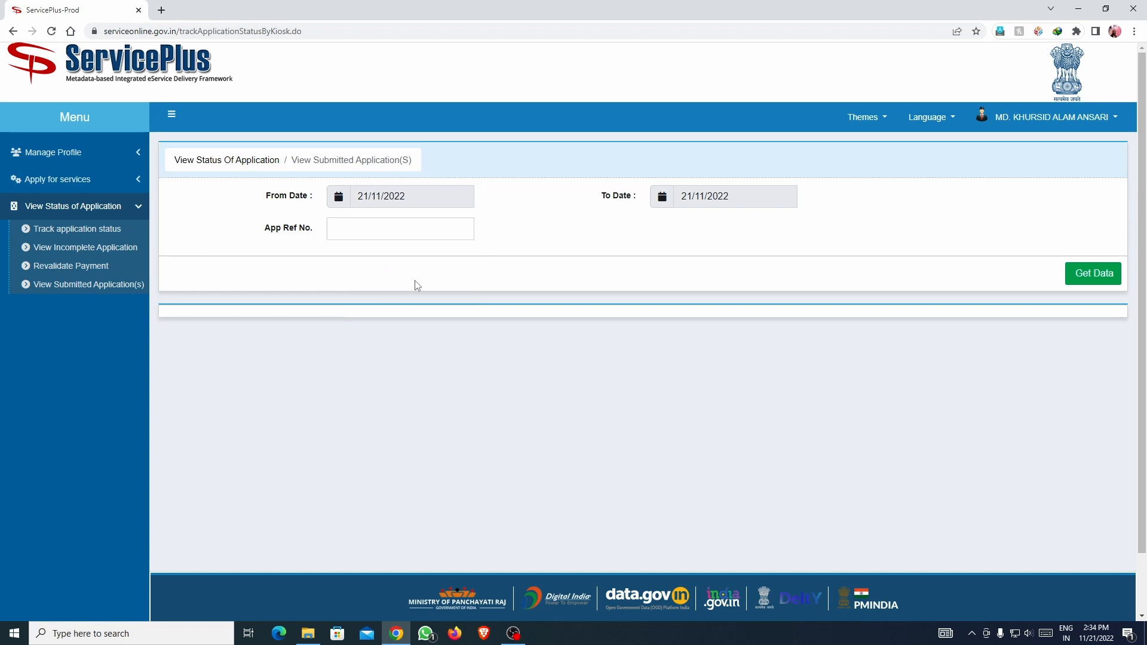
click(1093, 277)
Paste the copied reference number into the App Ref No. filter.
scroll(844, 344, down, 2)
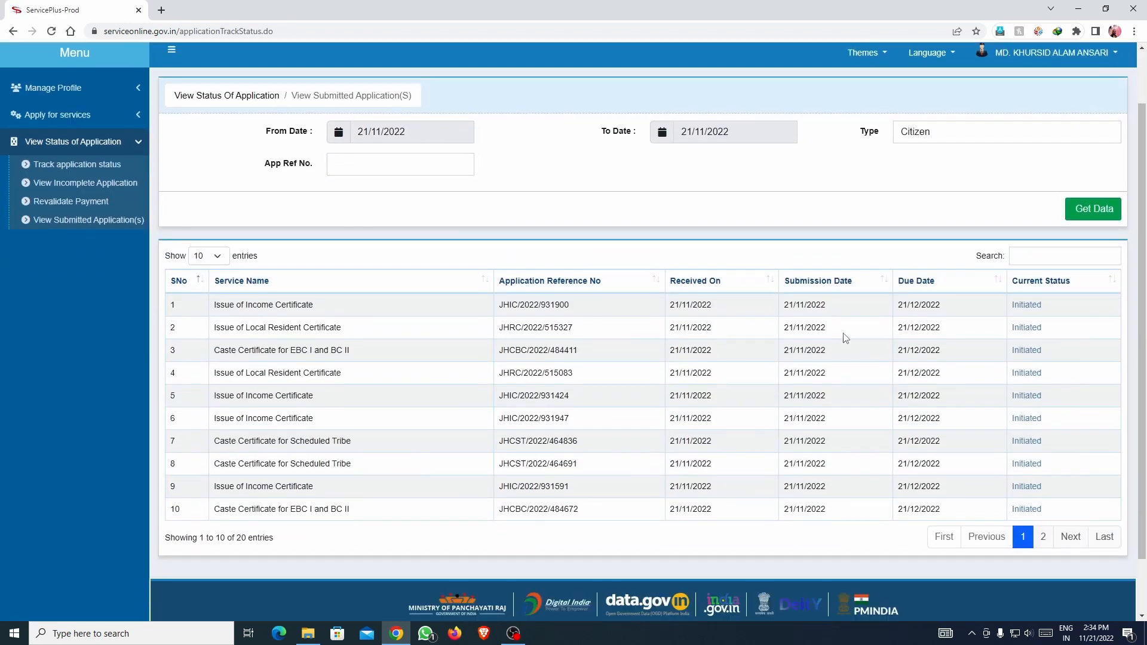
scroll(836, 347, up, 2)
scroll(836, 343, down, 2)
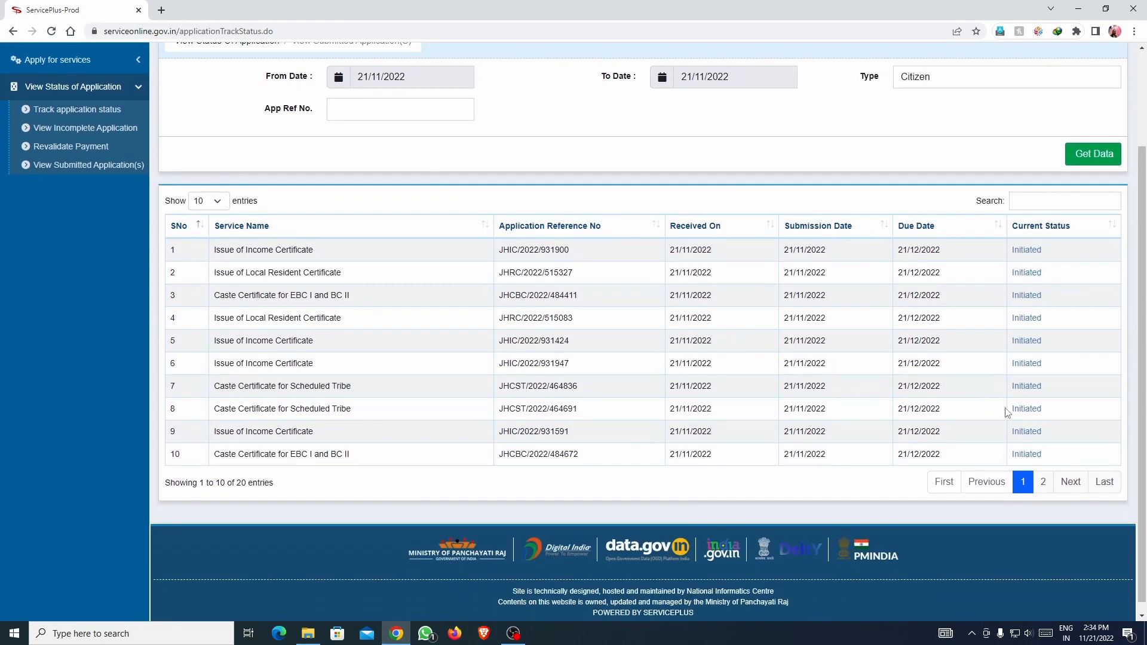
scroll(852, 336, up, 2)
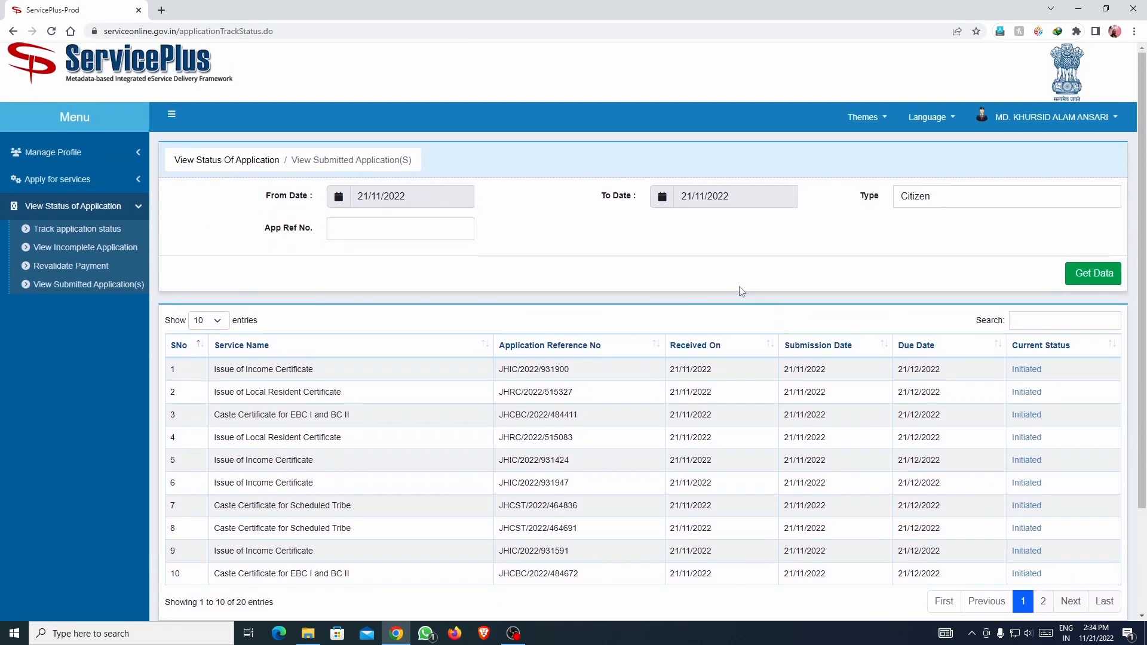
click(436, 229)
key(ctrl+v)
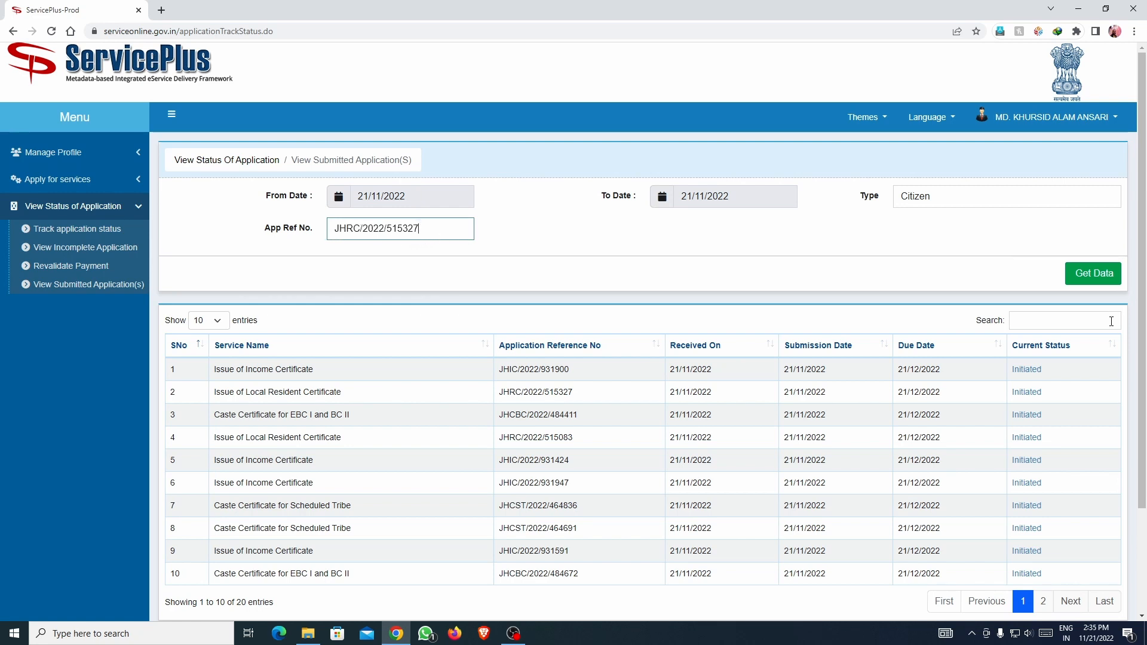
Search by reference number and view the Local Resident application's Initiated status.
click(1086, 276)
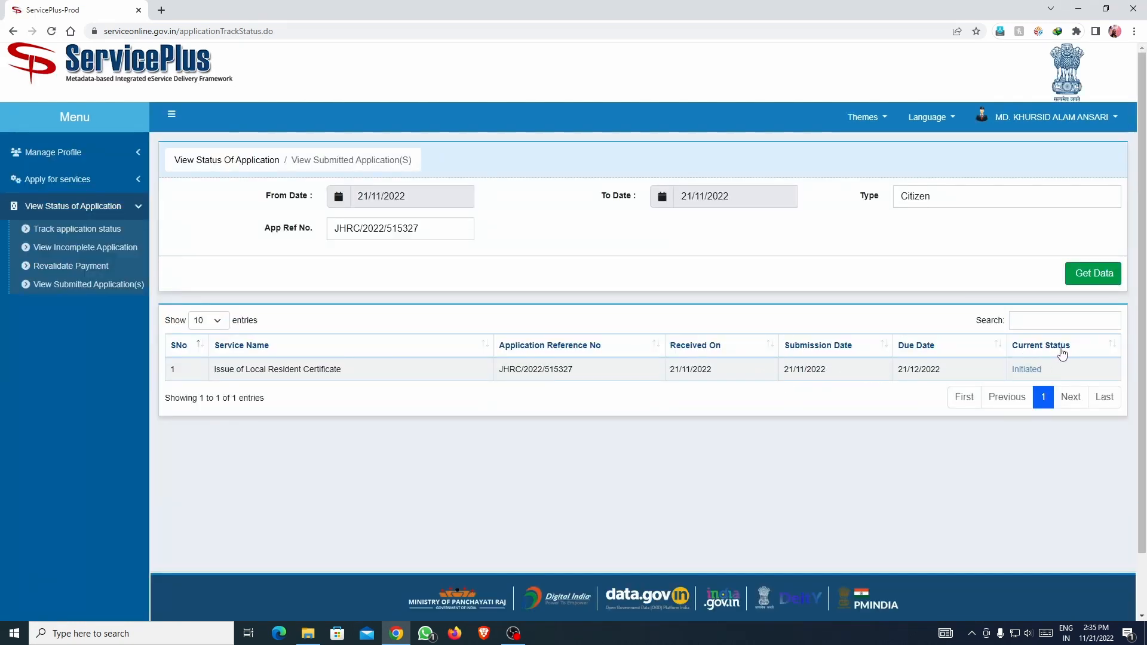
click(1031, 370)
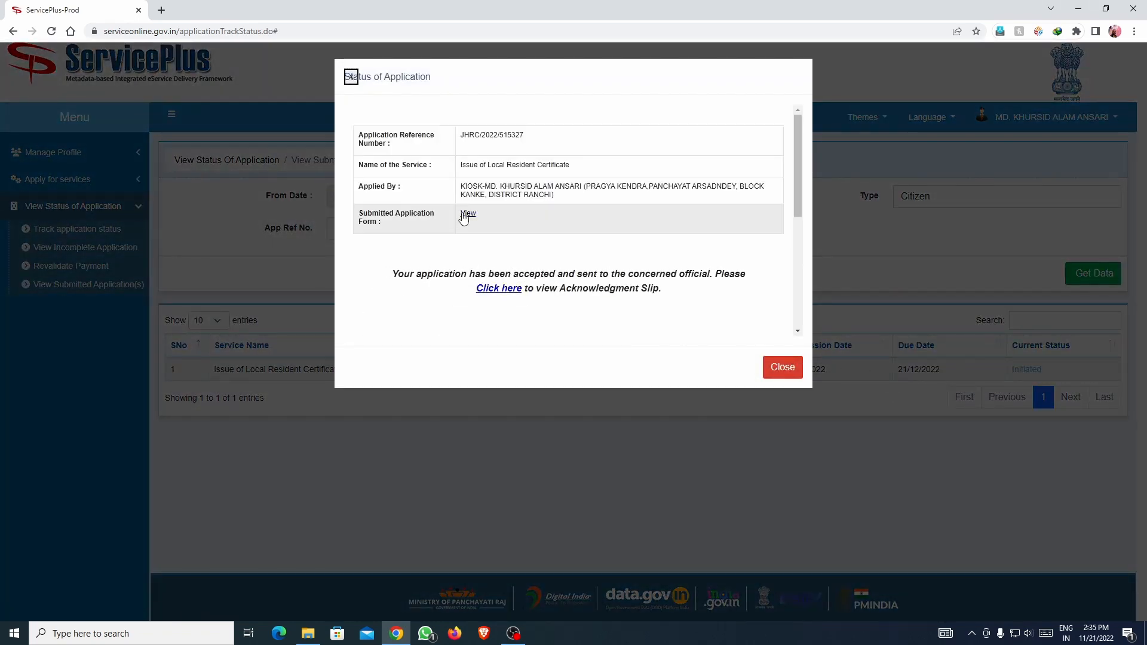
click(777, 367)
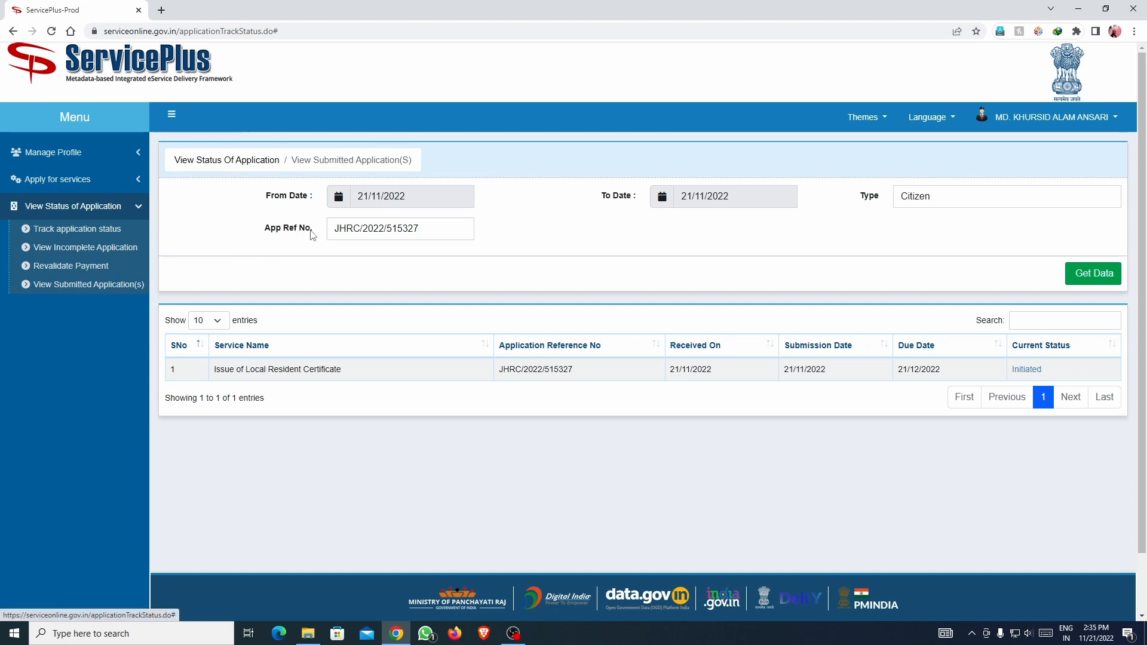
Set From Date to 01/11/2022, clear App Ref No., and list all 41 applications.
click(424, 196)
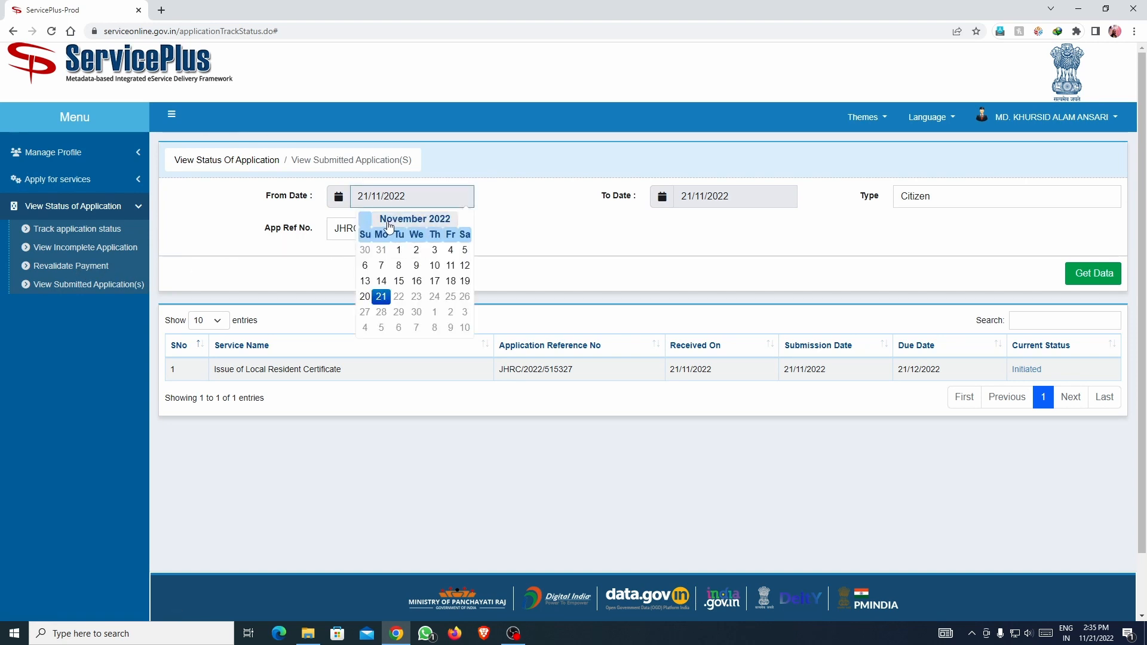
click(399, 250)
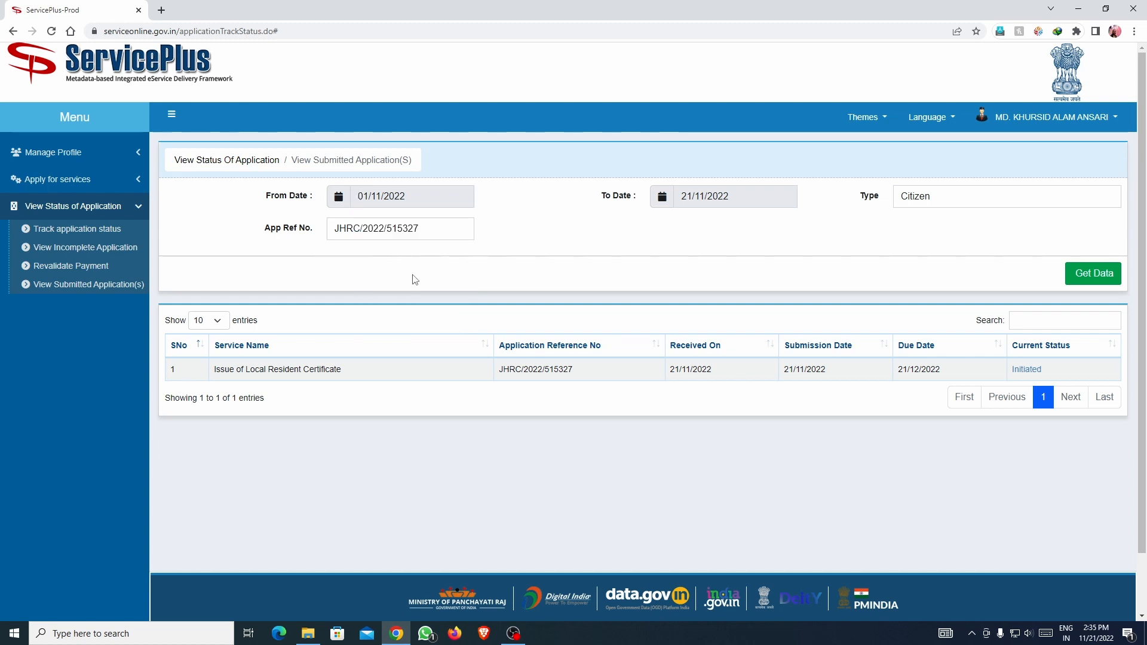
click(1081, 282)
key(ctrl+a)
key(BackSpace)
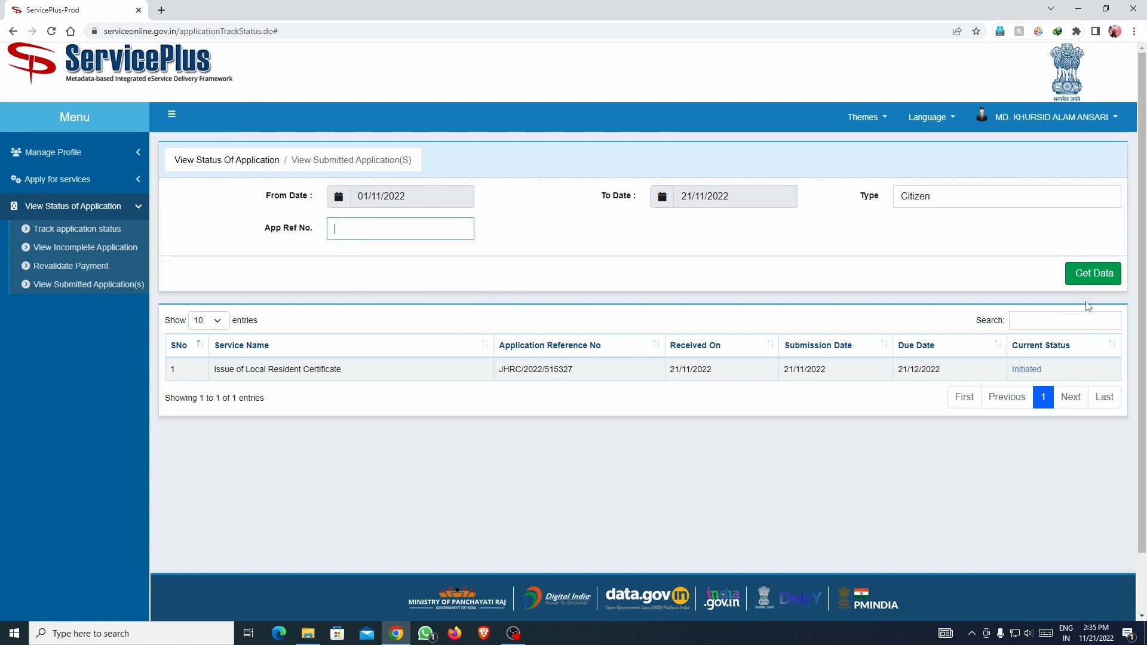
click(1093, 282)
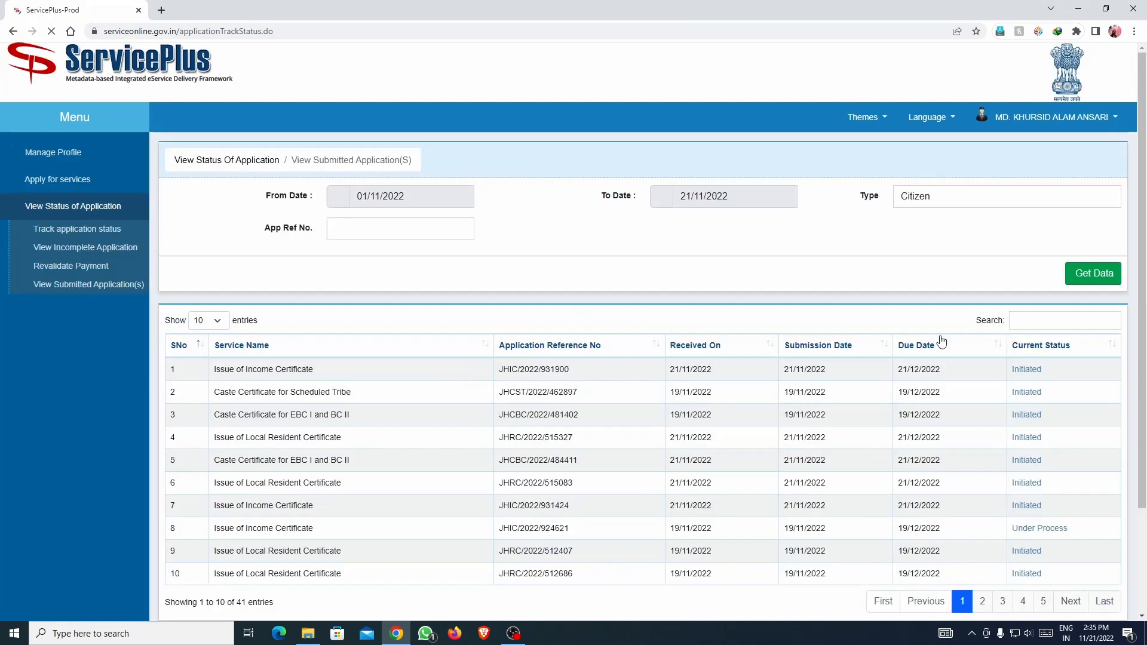
scroll(942, 342, down, 2)
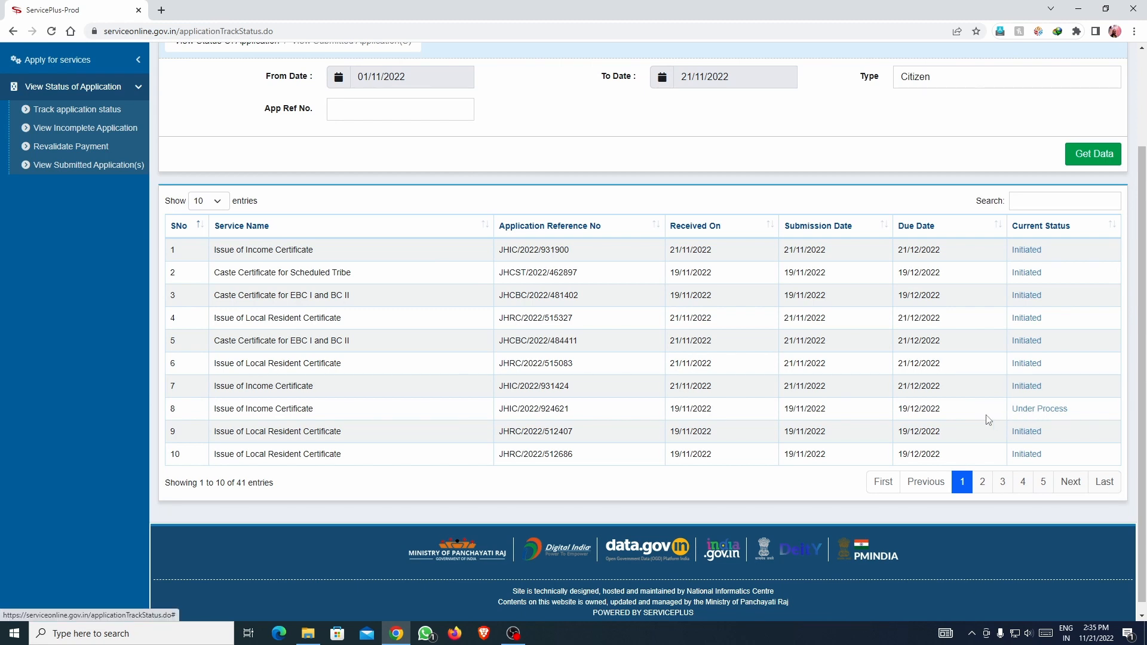
Check the Under Process income certificate's pending Verification-CI task.
click(1053, 416)
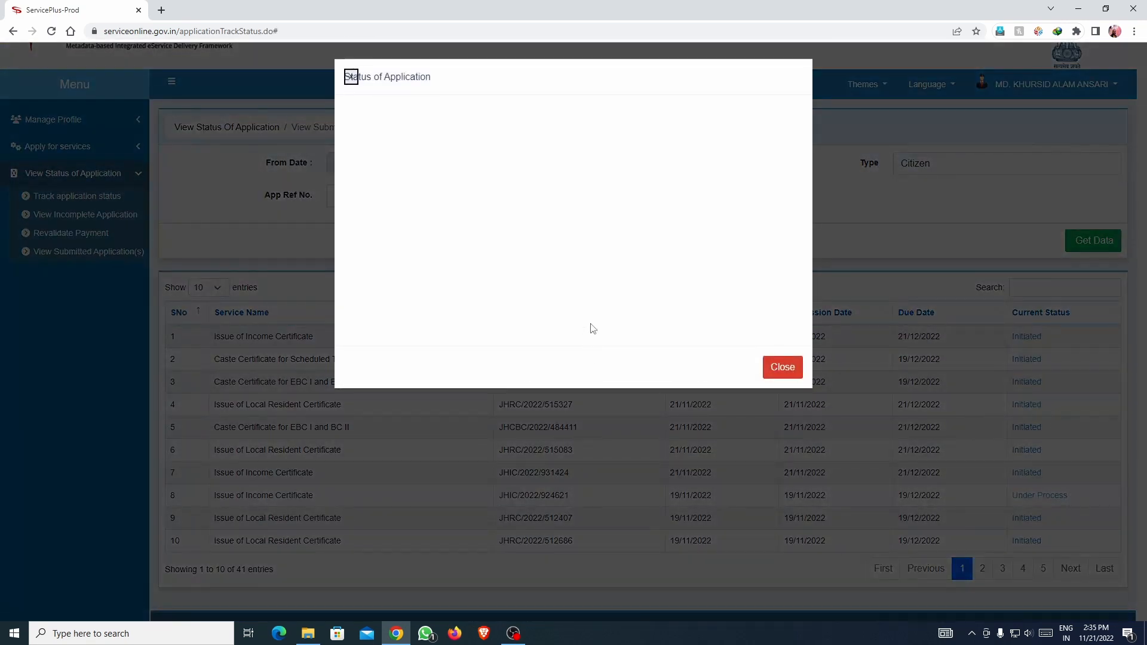
scroll(562, 269, down, 1)
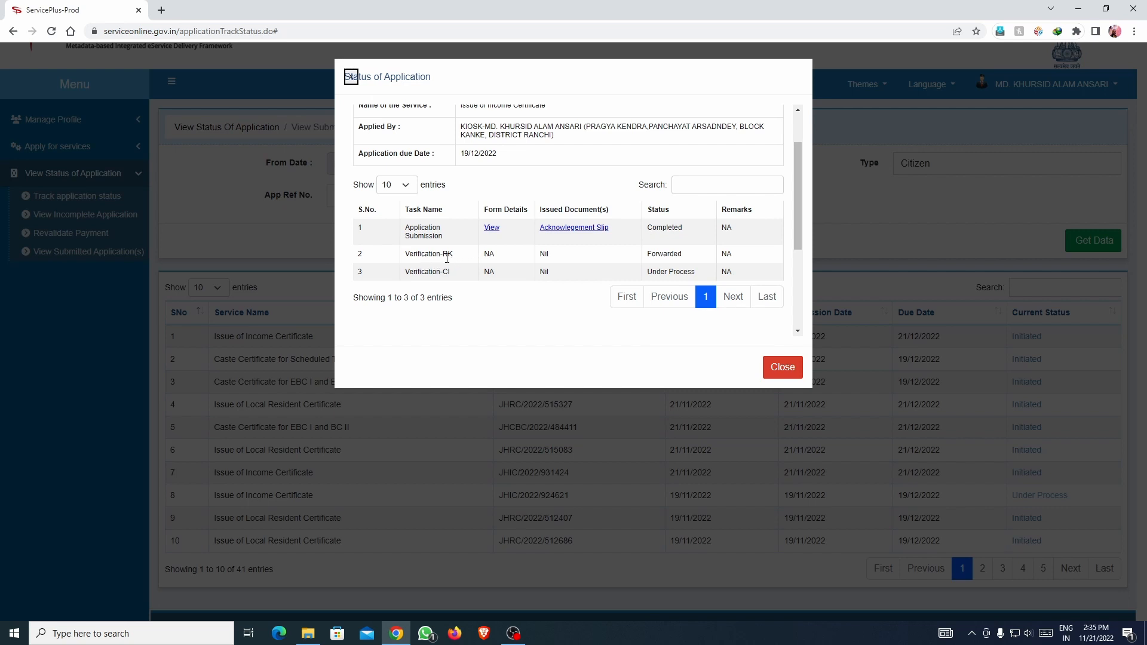
drag(441, 272, 457, 279)
drag(648, 272, 698, 272)
click(782, 370)
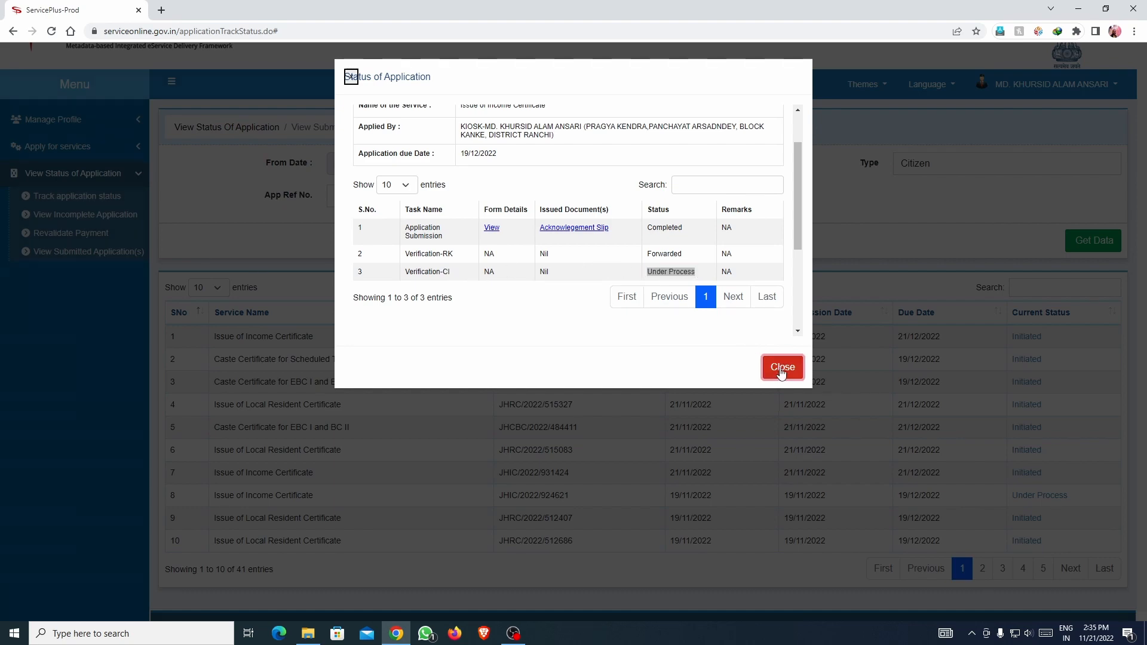
scroll(418, 215, up, 1)
click(413, 207)
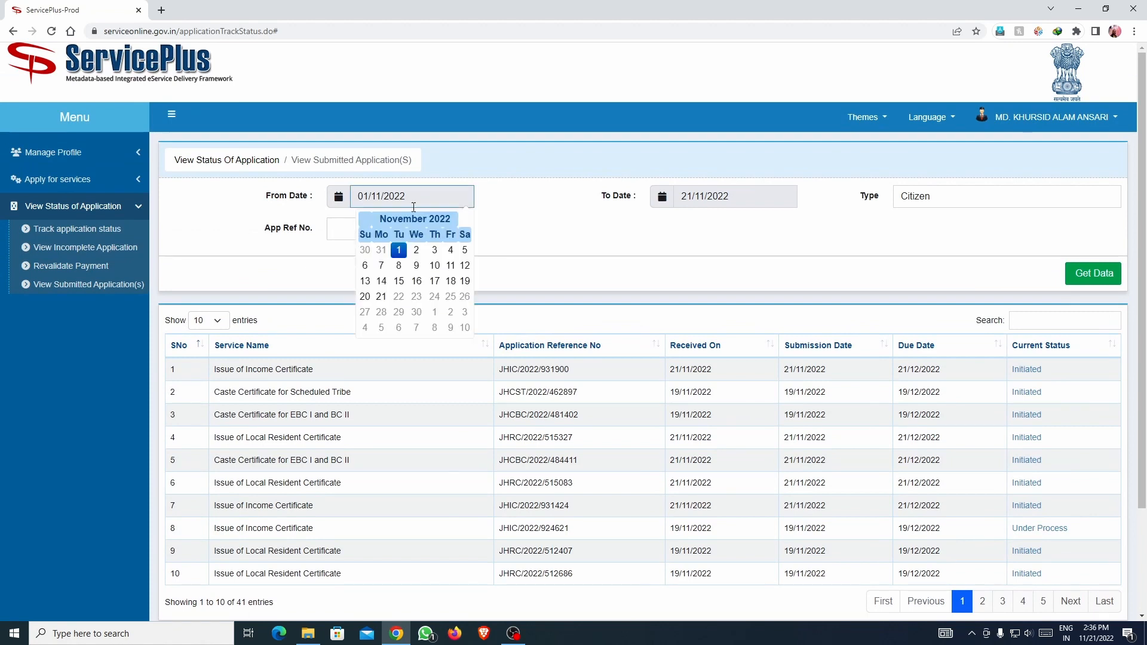
Set the From Date to 01/10/2022 and fetch the applications.
click(392, 220)
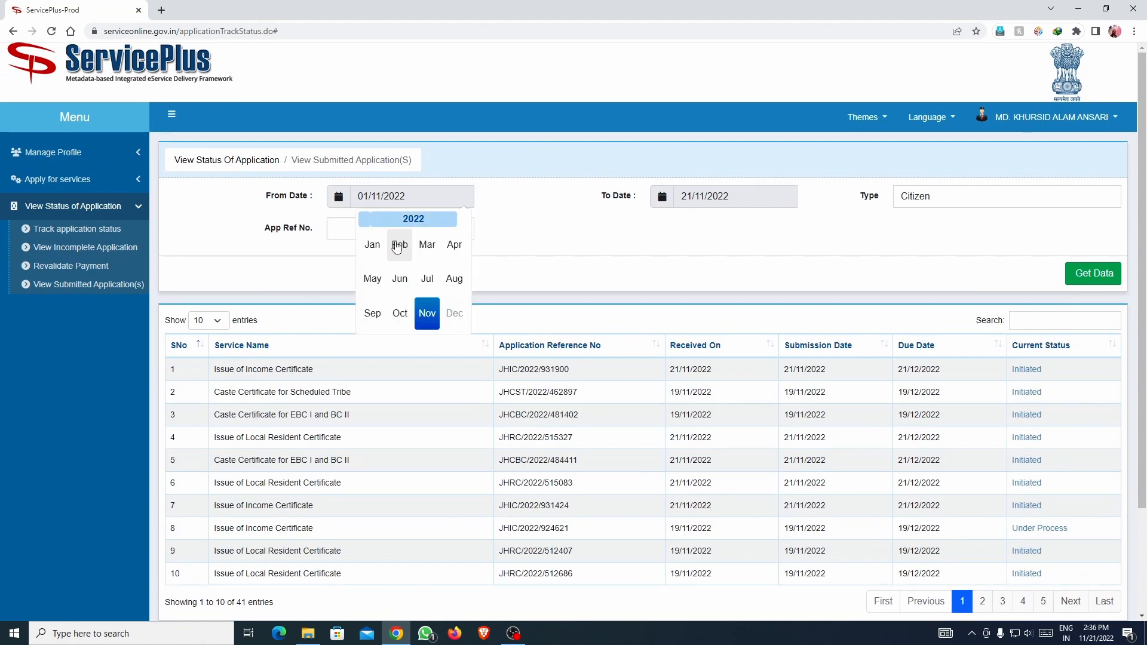
click(399, 314)
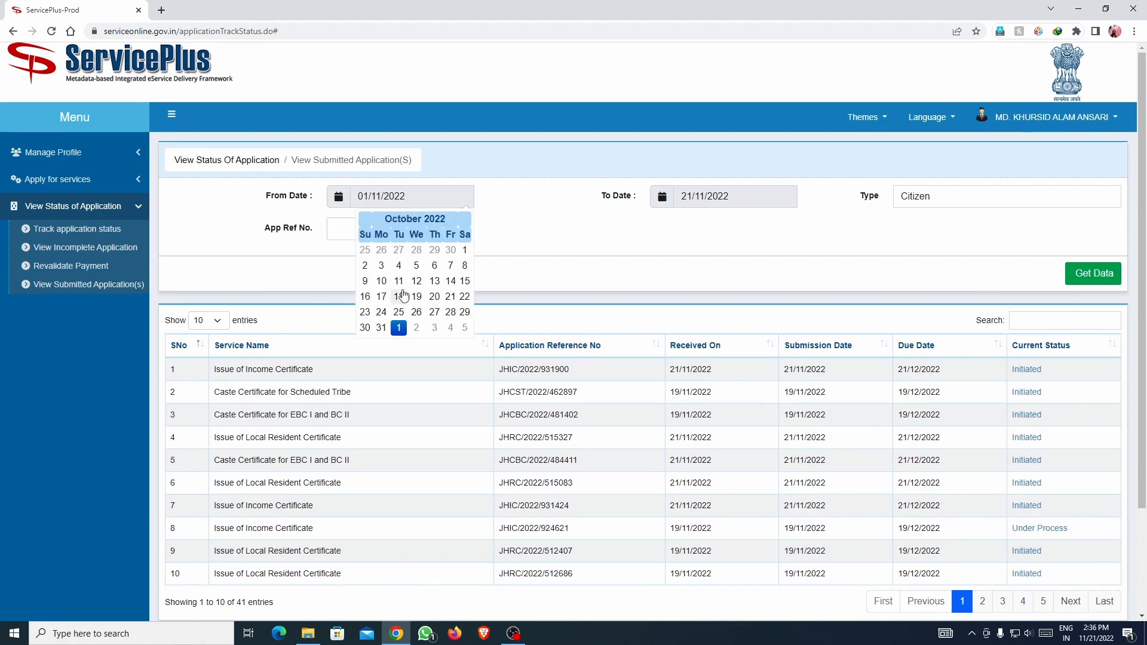
click(463, 251)
click(1071, 284)
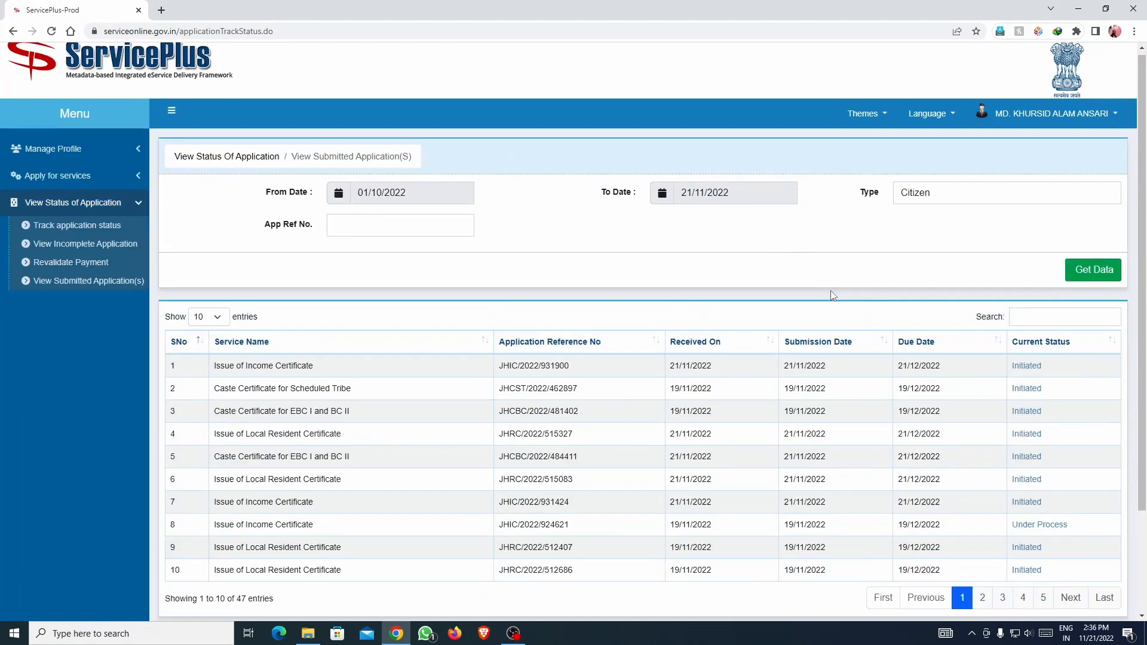
Show page 2 of the 47 applications and highlight the delivered certificate's reference number.
scroll(834, 295, down, 1)
scroll(837, 494, up, 1)
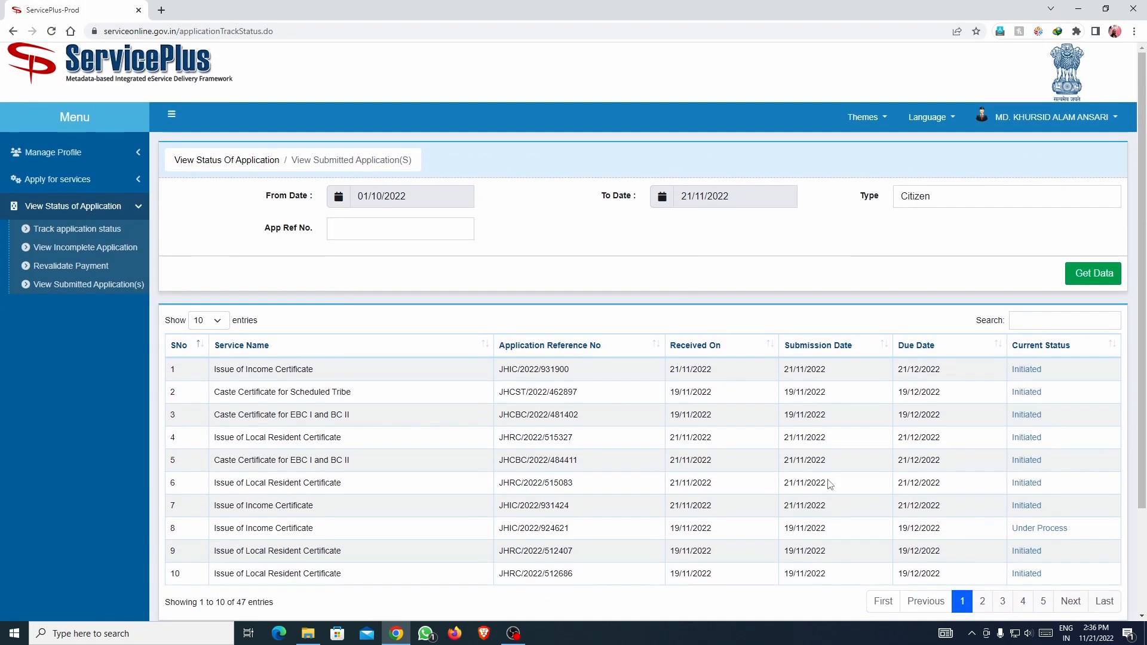
scroll(830, 484, down, 2)
click(982, 471)
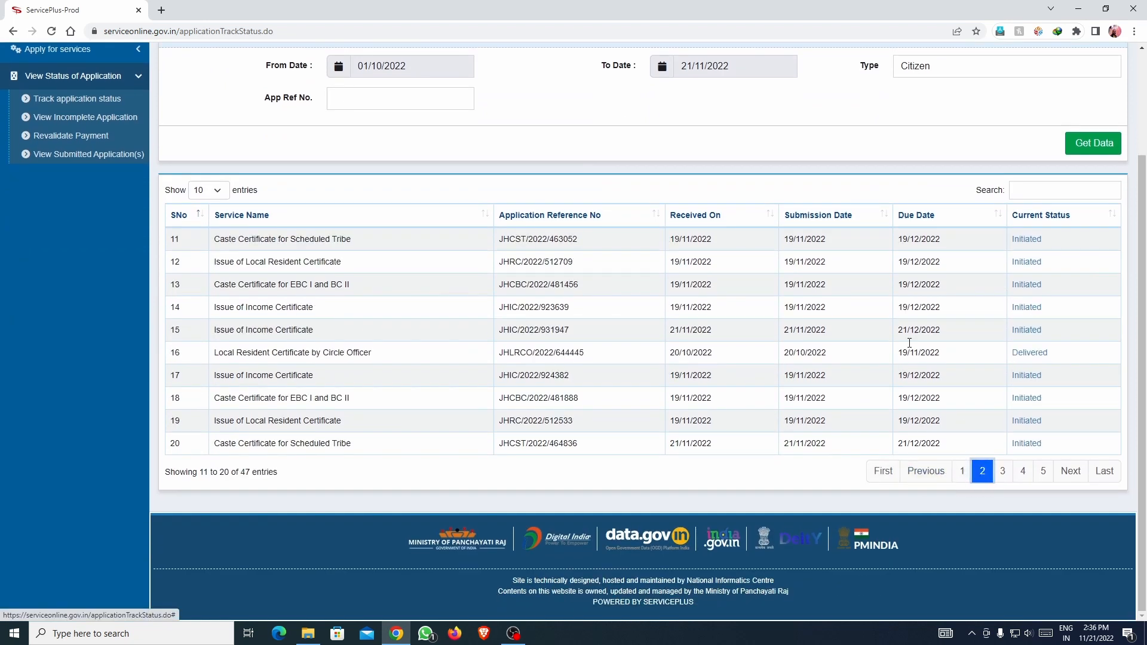
scroll(454, 207, up, 1)
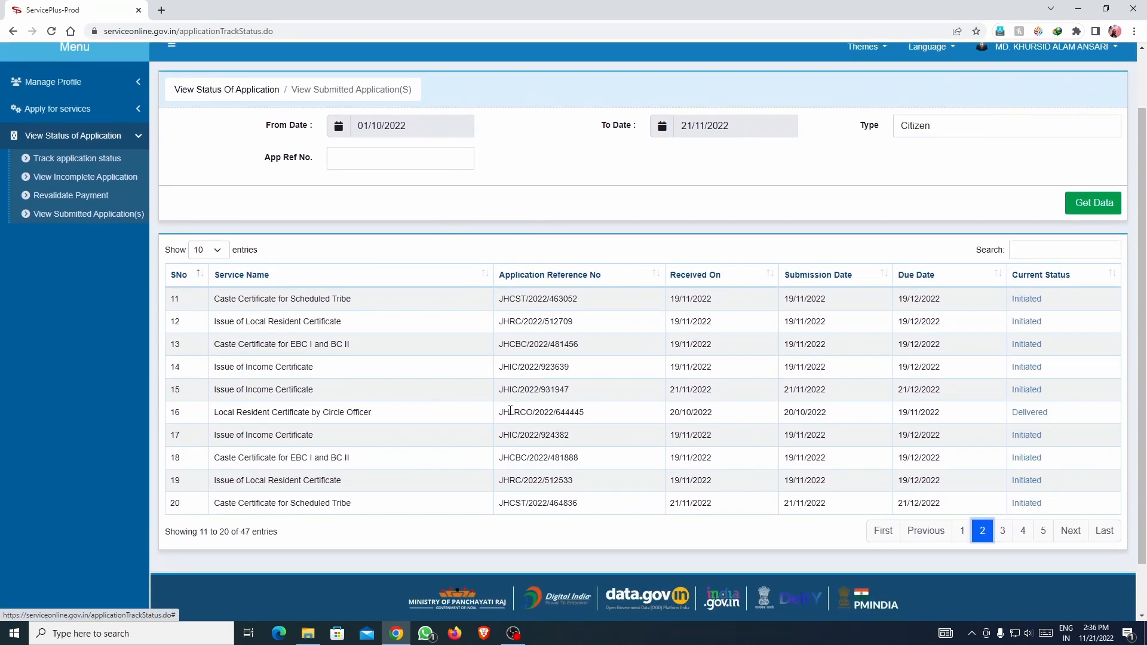
drag(503, 412, 587, 412)
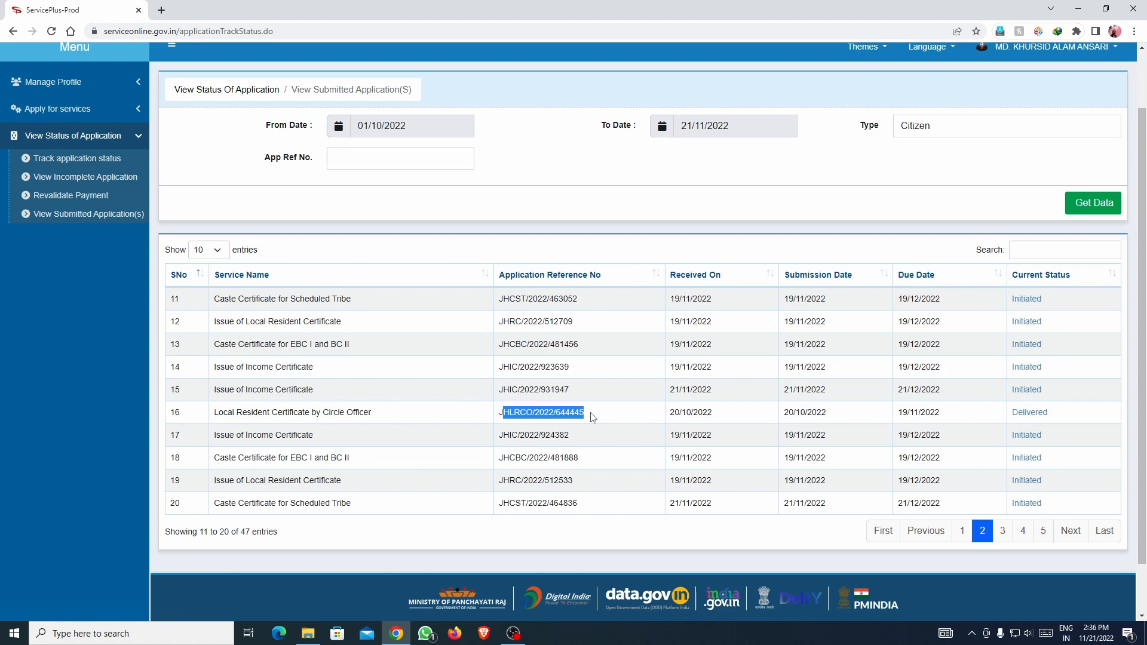
Open the delivered application's status and list the Approval-CO stage documents.
click(1036, 417)
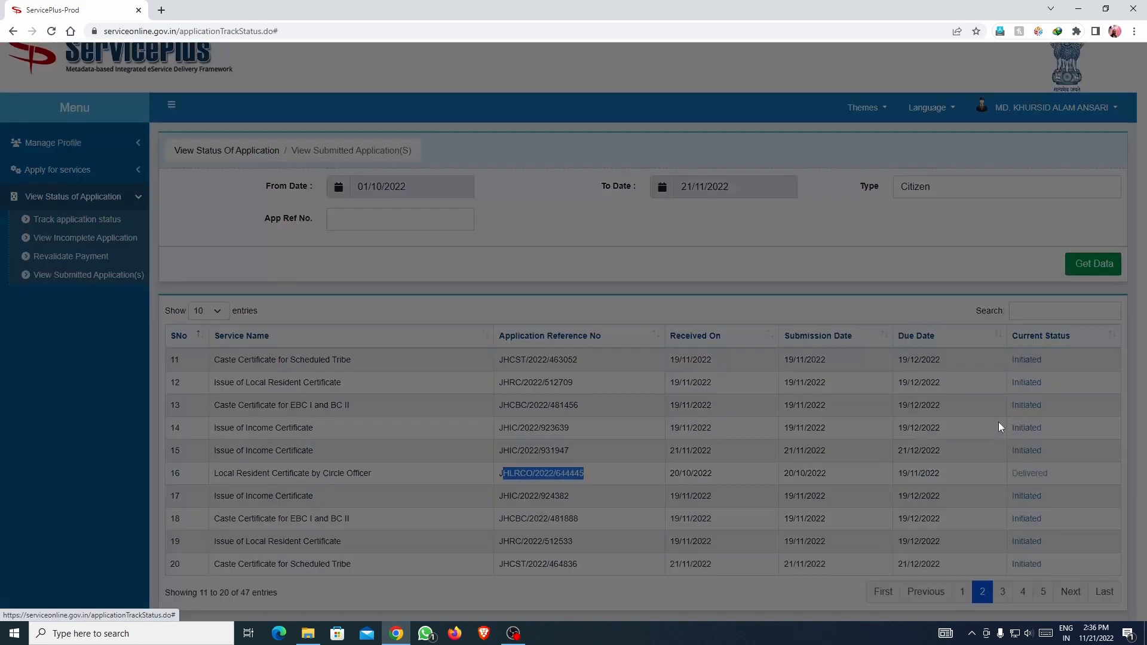
scroll(504, 260, down, 1)
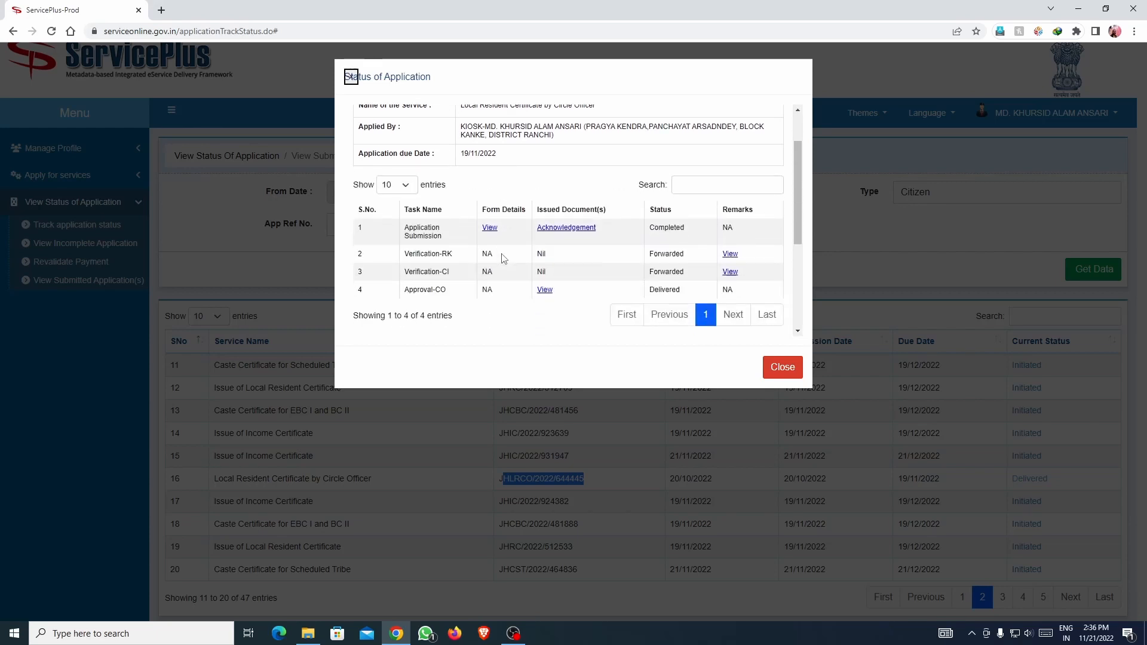
click(544, 290)
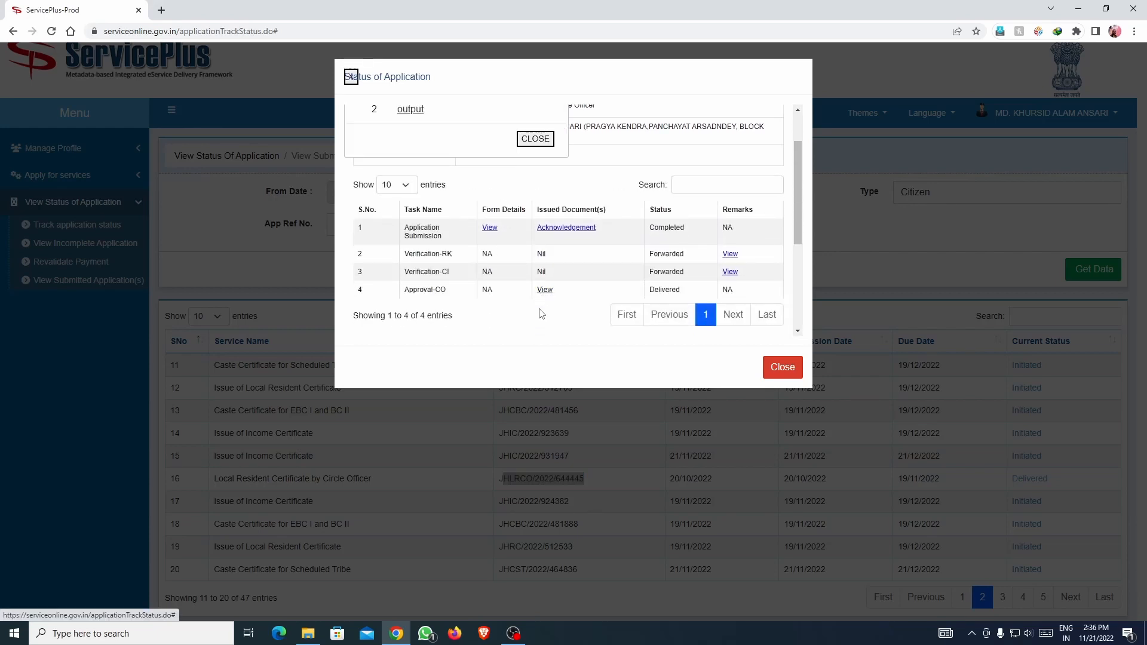
scroll(524, 285, up, 1)
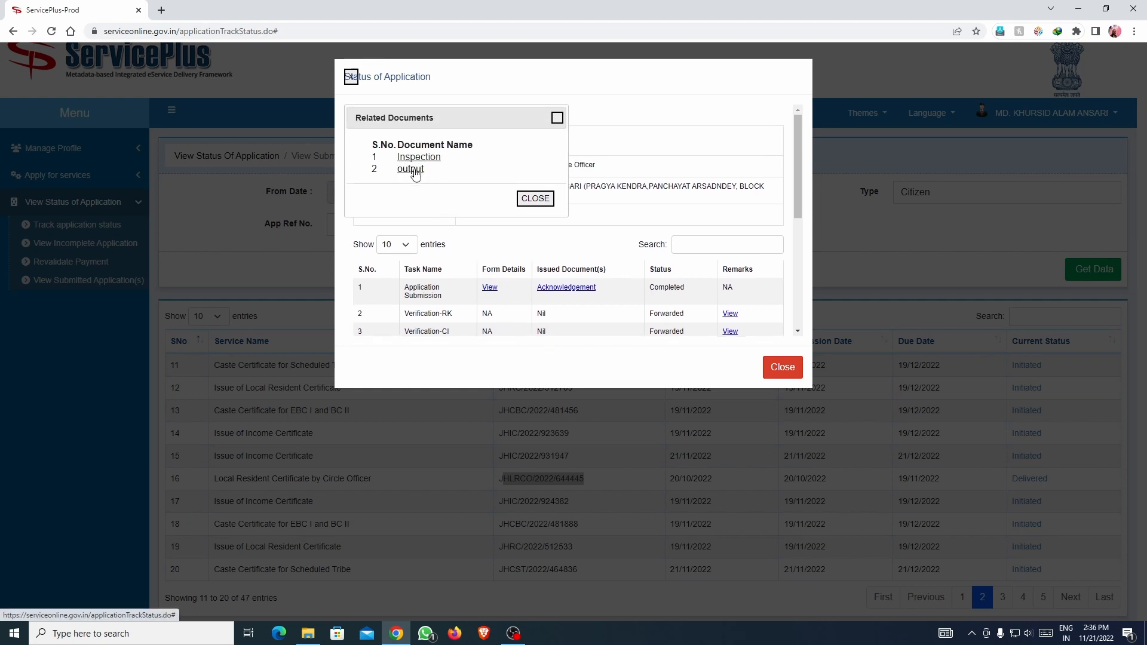
Download the output certificate as a numbered duplicate PDF, open it, then close the viewer.
click(412, 169)
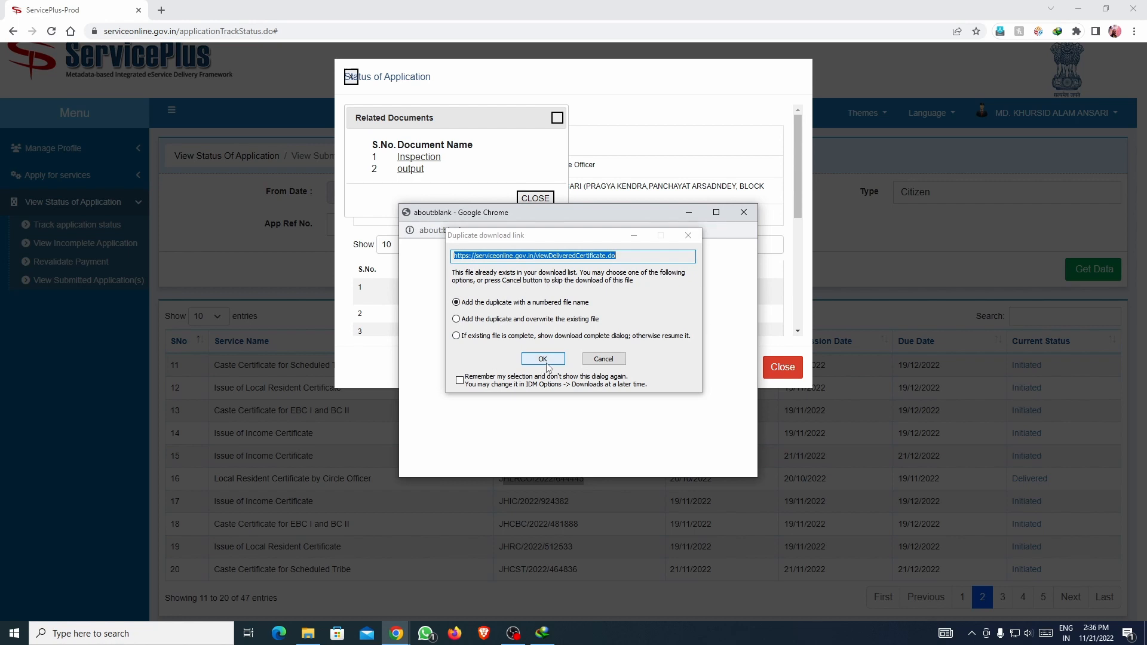
click(546, 361)
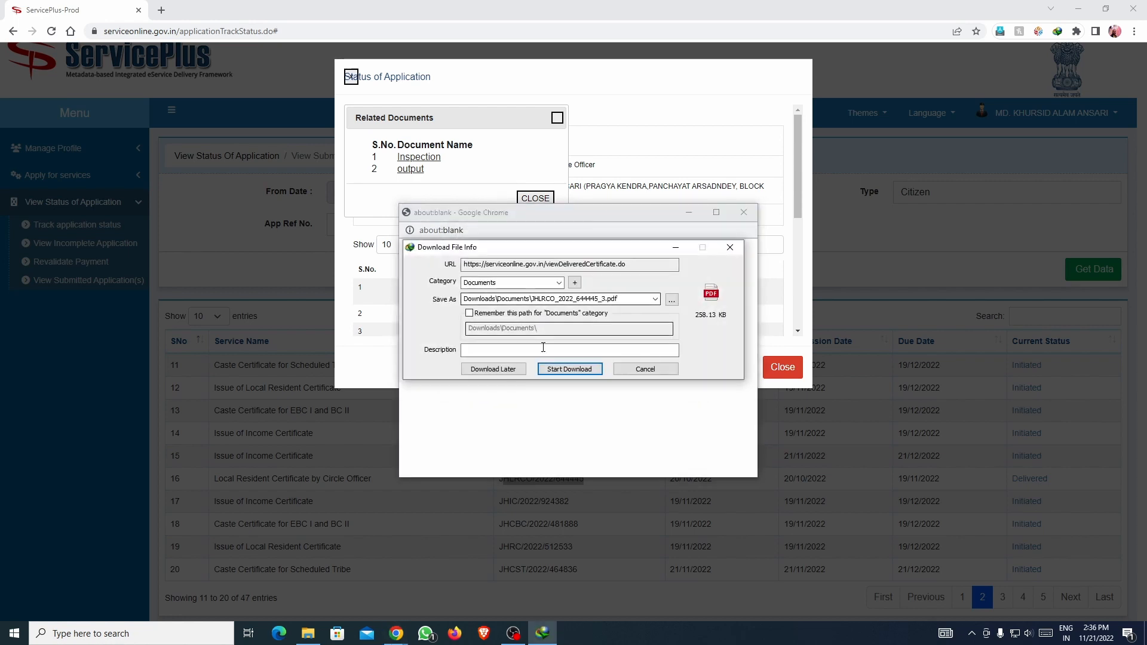
click(553, 370)
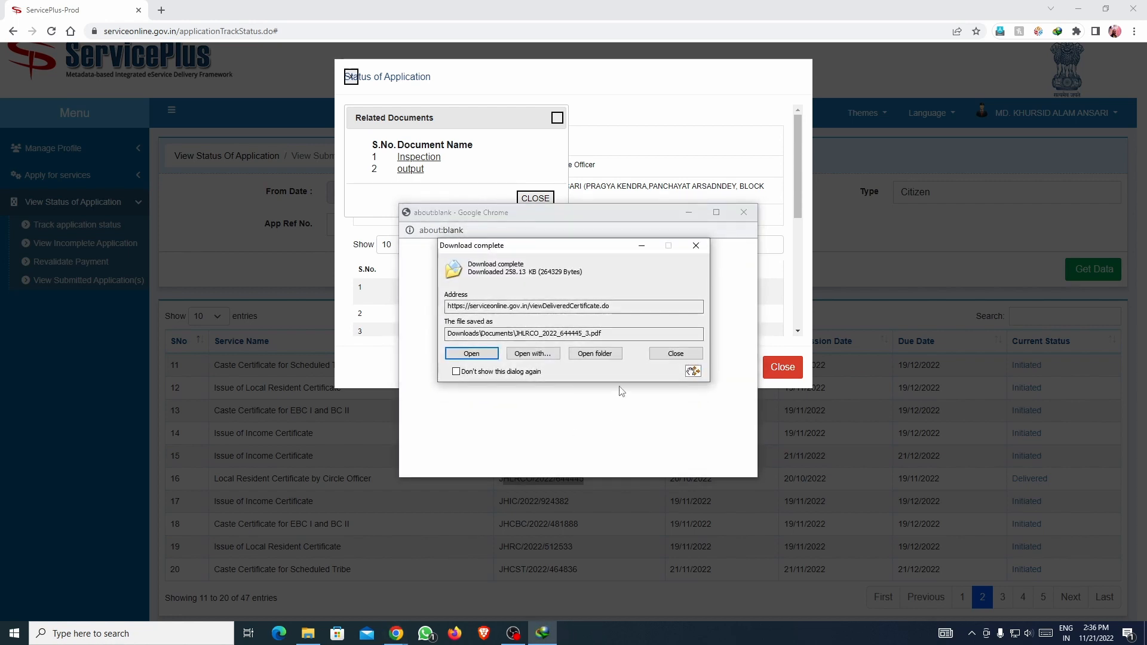
click(480, 355)
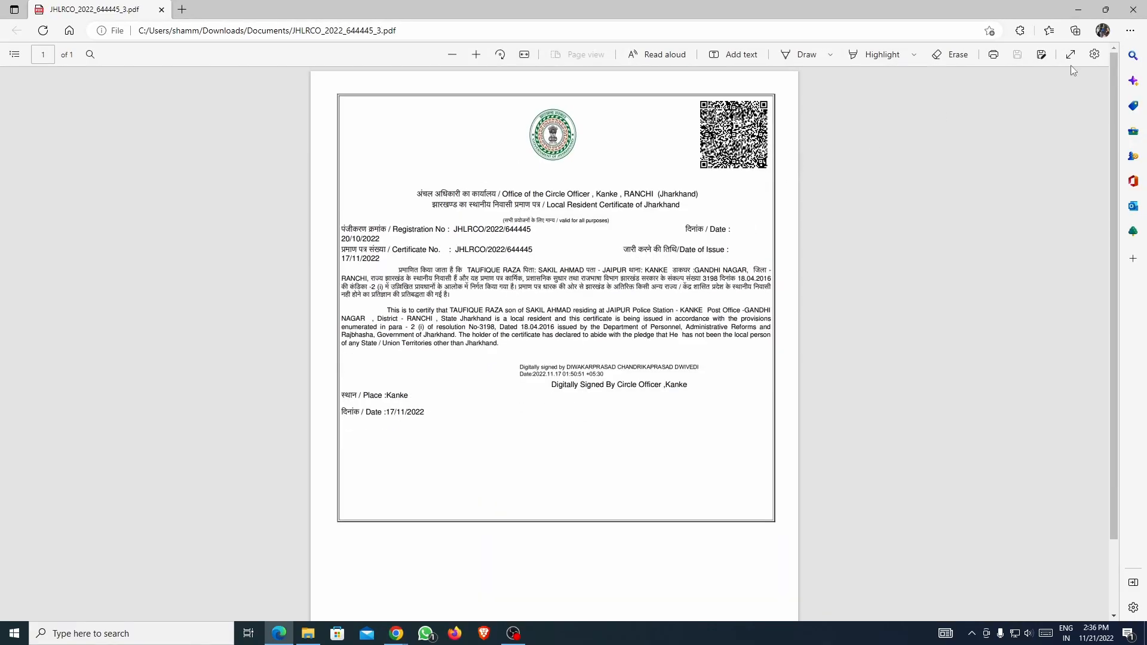
click(1134, 12)
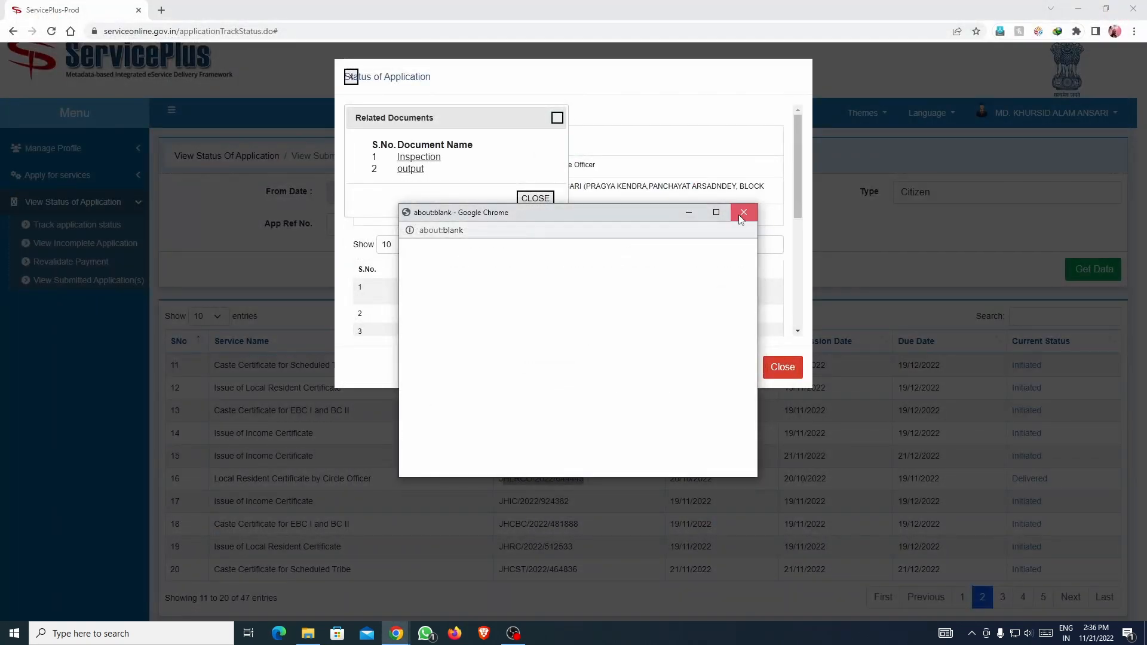
Close the blank download window, the Related Documents popup and the Status of Application modal.
click(740, 210)
click(527, 203)
scroll(597, 269, down, 2)
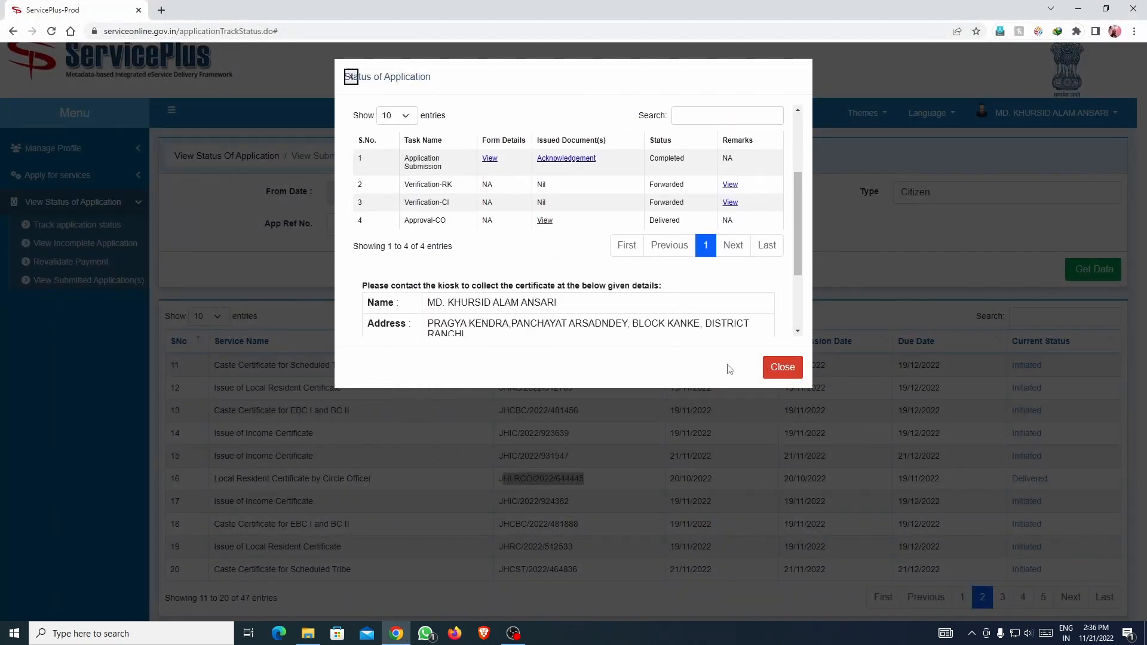
click(783, 367)
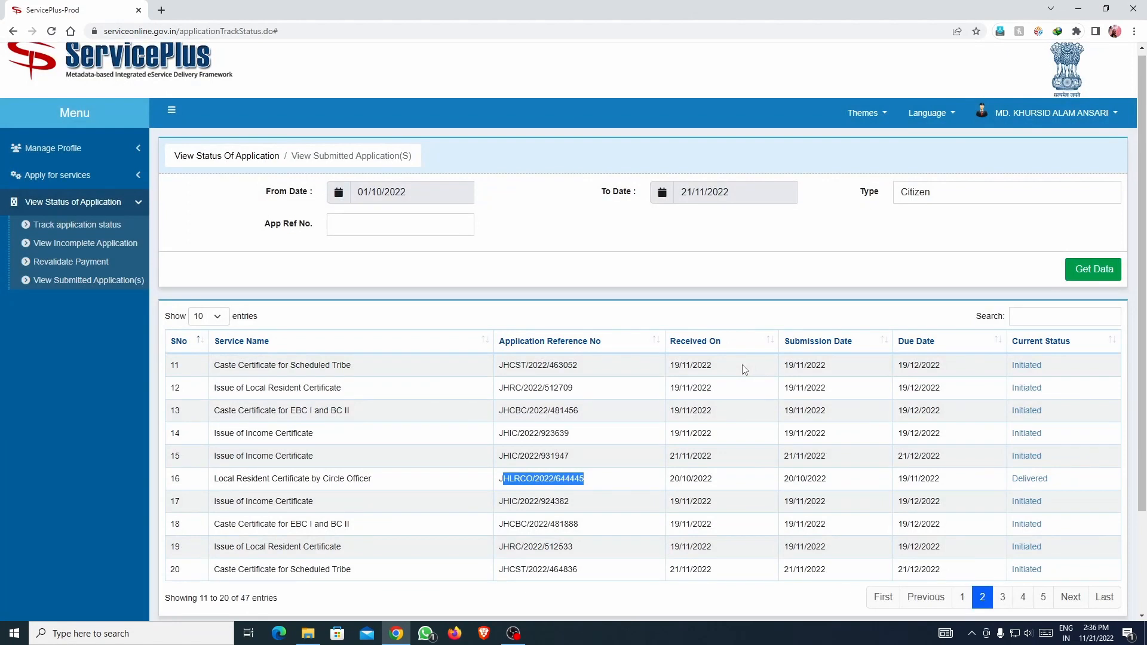